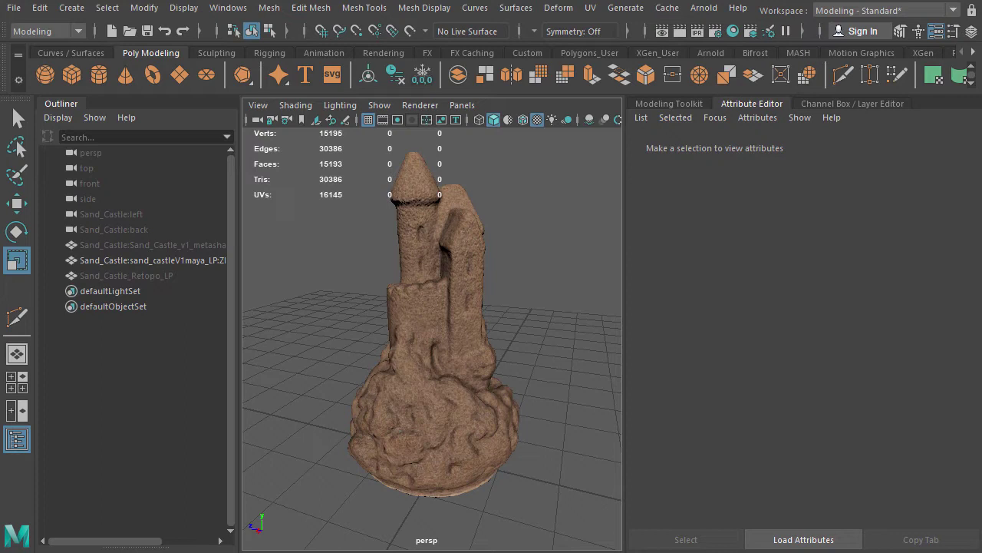
Examine the sand castle model from several angles, including a close-up of the towers and wall
{"action": "left_click_drag", "start_coordinate": [375, 250], "coordinate": [450, 325]}
{"action": "scroll", "coordinate": [450, 325], "scroll_direction": "up", "scroll_amount": 3}
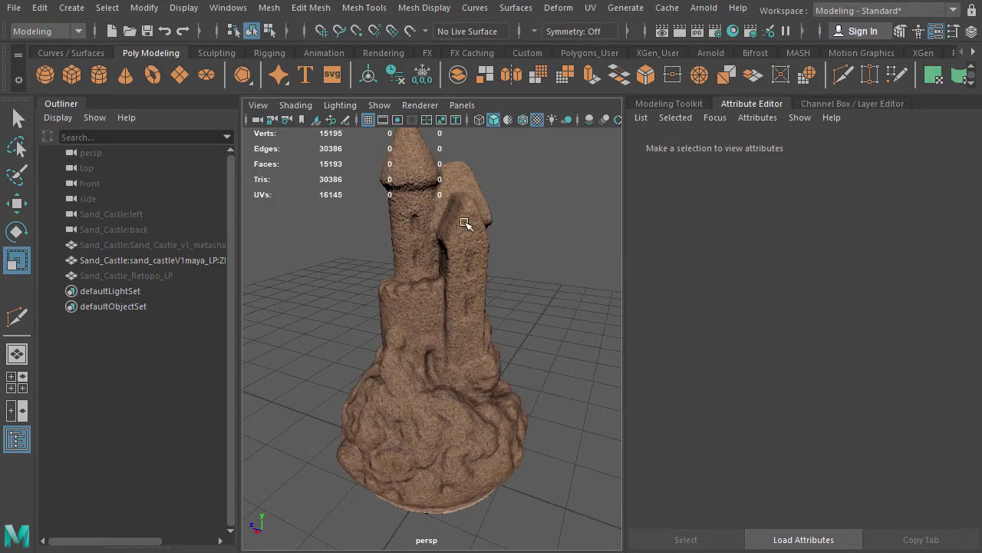
{"action": "left_click_drag", "start_coordinate": [465, 219], "coordinate": [478, 241]}
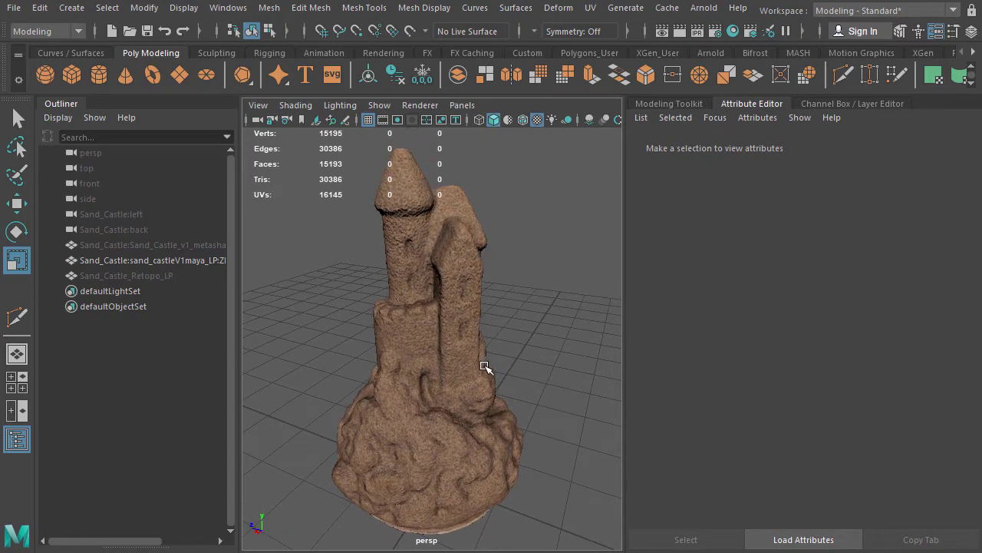
{"action": "left_click_drag", "start_coordinate": [449, 358], "coordinate": [440, 392]}
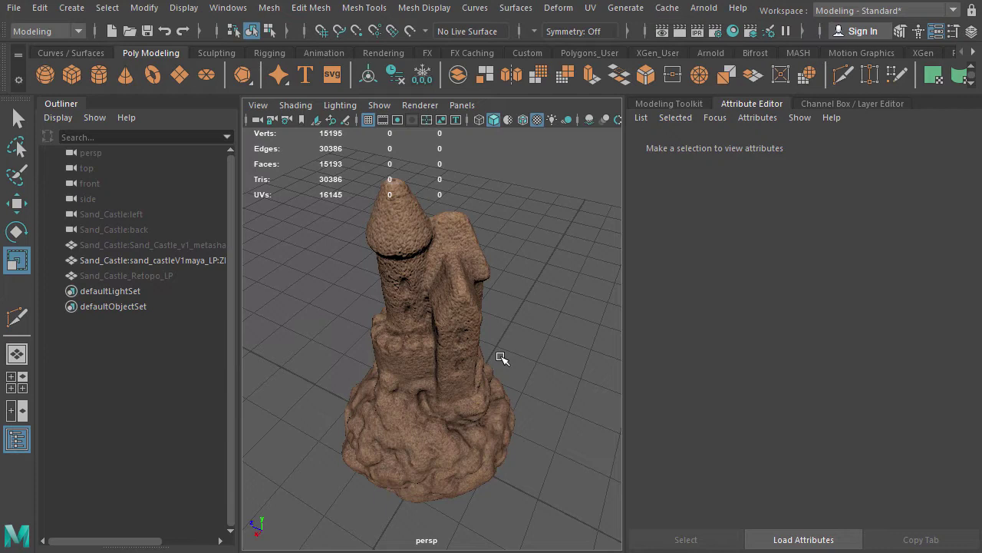
{"action": "left_click_drag", "start_coordinate": [432, 325], "coordinate": [466, 333]}
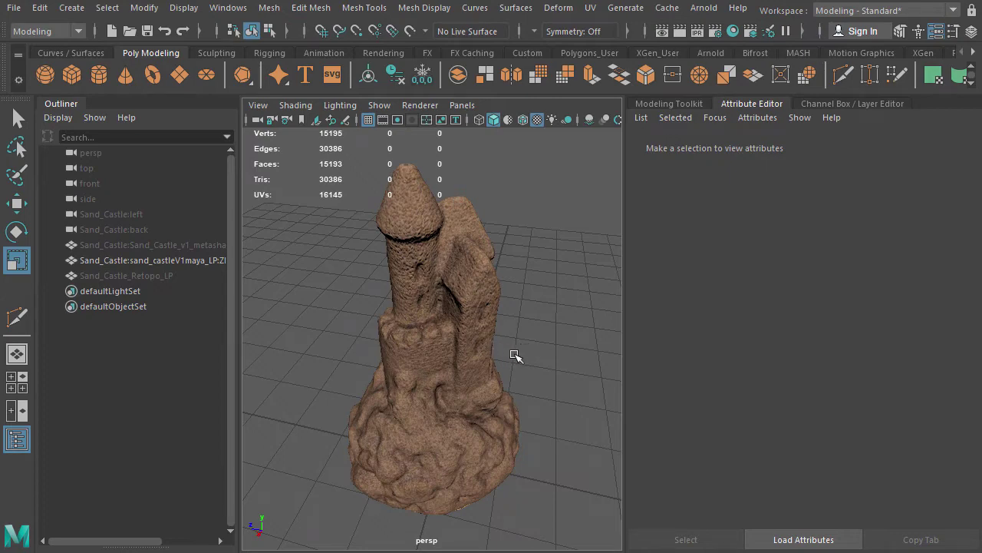
{"action": "left_click_drag", "start_coordinate": [511, 358], "coordinate": [462, 342]}
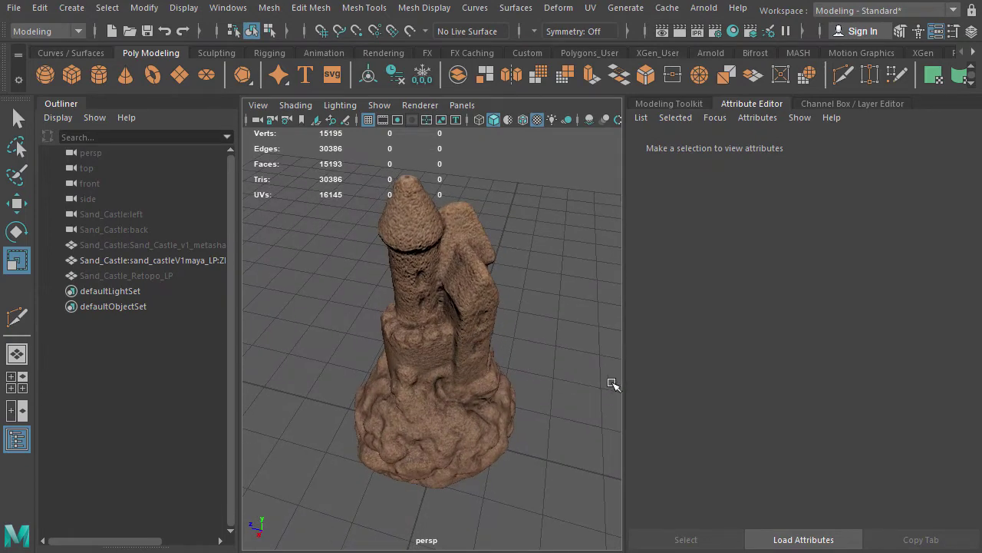
{"action": "left_click_drag", "start_coordinate": [473, 368], "coordinate": [452, 355]}
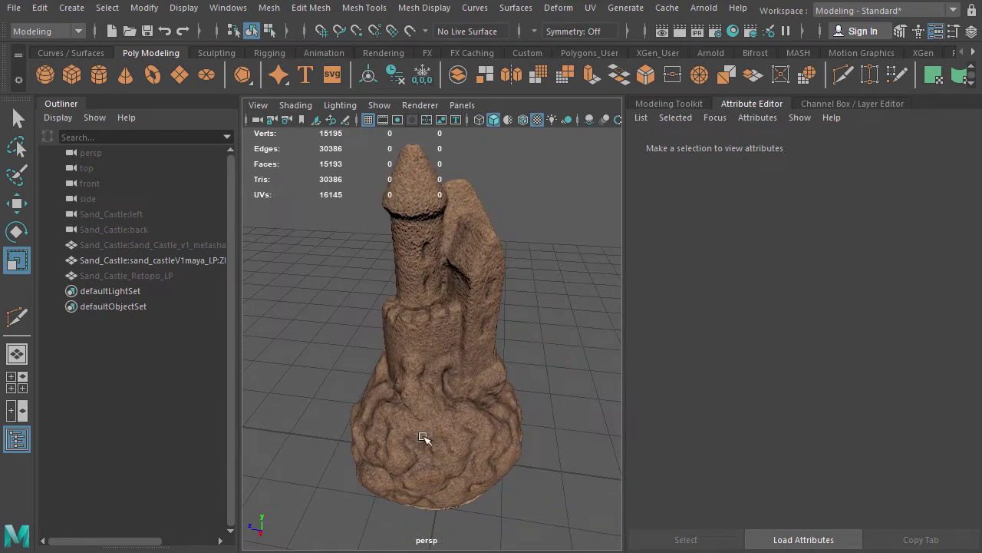
{"action": "left_click_drag", "start_coordinate": [427, 454], "coordinate": [413, 437]}
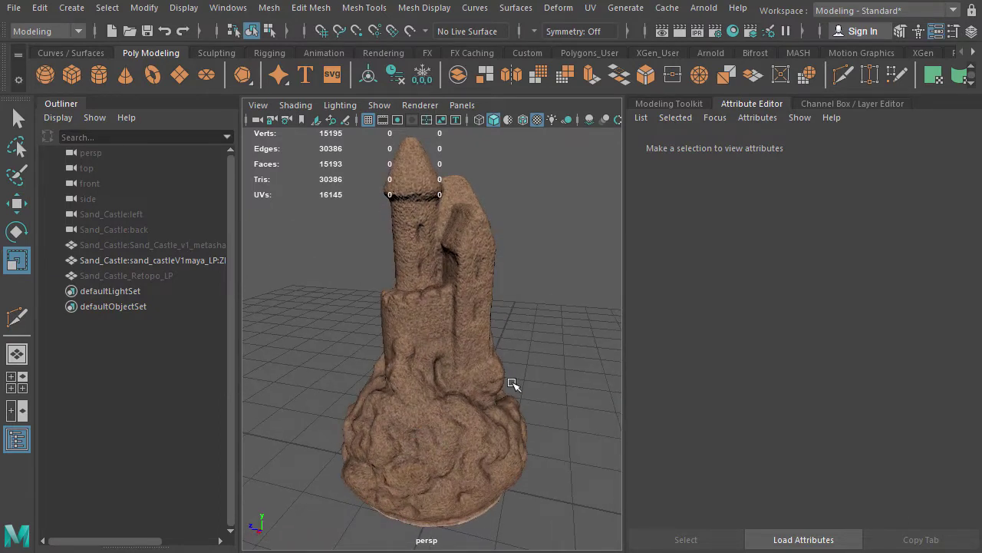
{"action": "left_click_drag", "start_coordinate": [433, 370], "coordinate": [441, 389]}
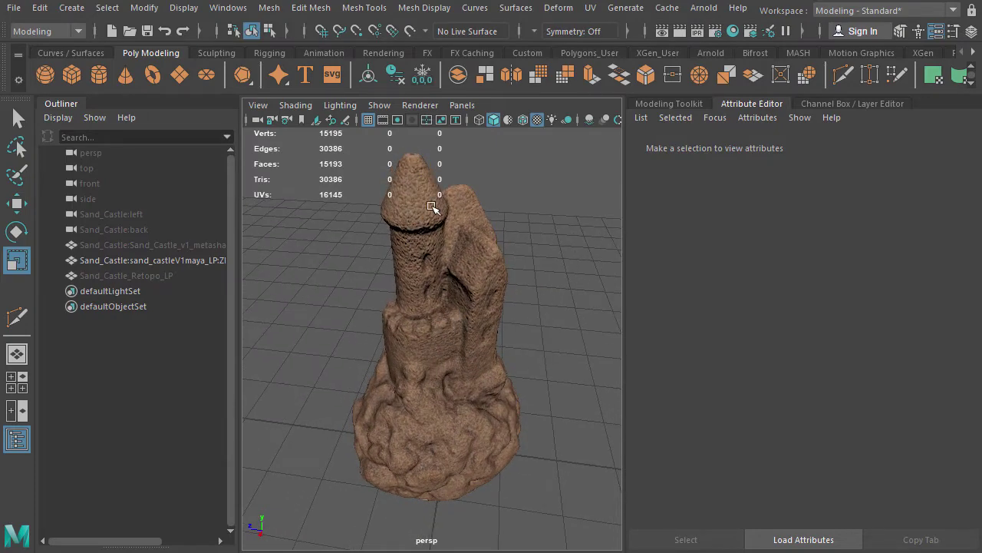
{"action": "scroll", "coordinate": [540, 340], "scroll_direction": "up", "scroll_amount": 5}
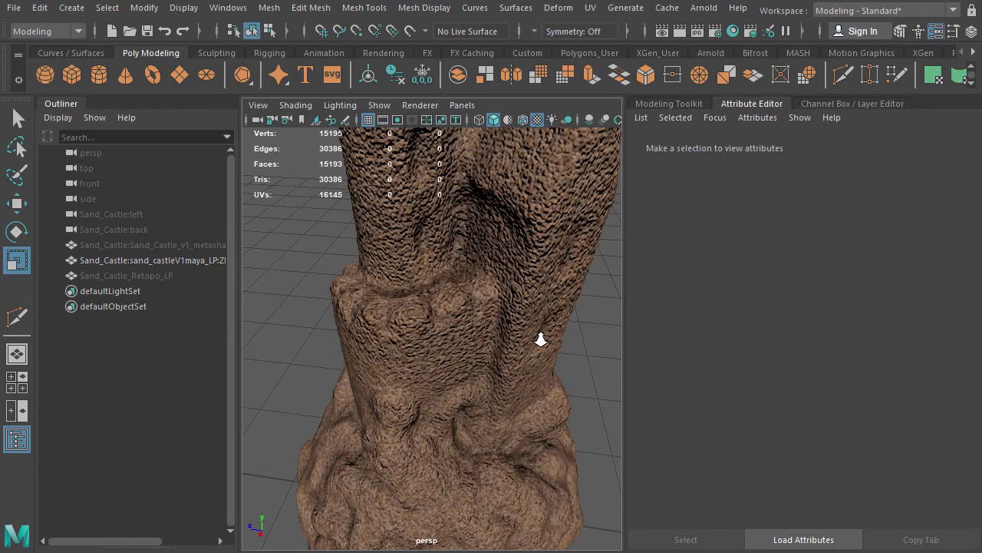
{"action": "scroll", "coordinate": [541, 340], "scroll_direction": "down", "scroll_amount": 5}
{"action": "mouse_move", "coordinate": [430, 340]}
{"action": "left_mouse_down"}
{"action": "mouse_move", "coordinate": [432, 320]}
{"action": "mouse_move", "coordinate": [458, 333]}
{"action": "mouse_move", "coordinate": [445, 329]}
{"action": "mouse_move", "coordinate": [443, 353]}
{"action": "left_mouse_up"}
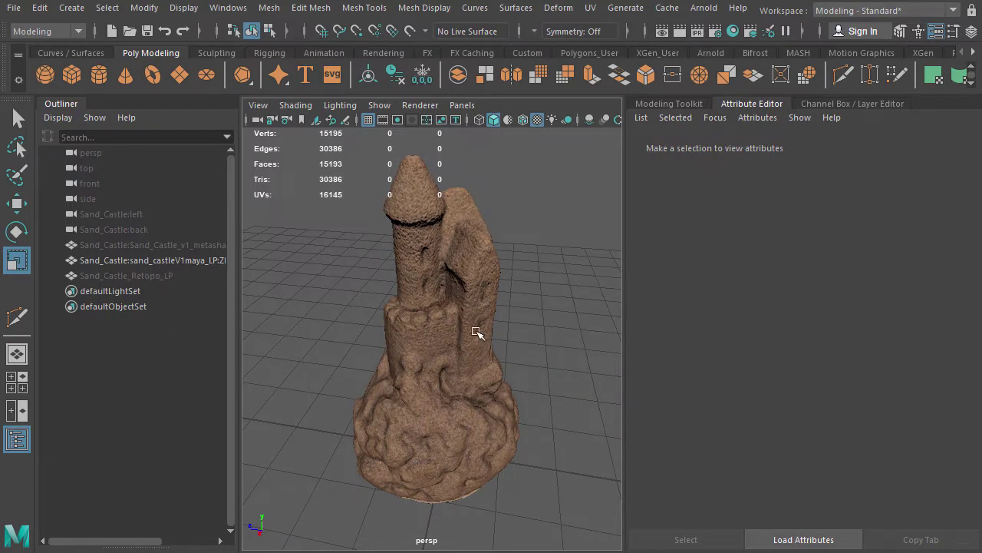
{"action": "left_click_drag", "start_coordinate": [445, 309], "coordinate": [360, 304]}
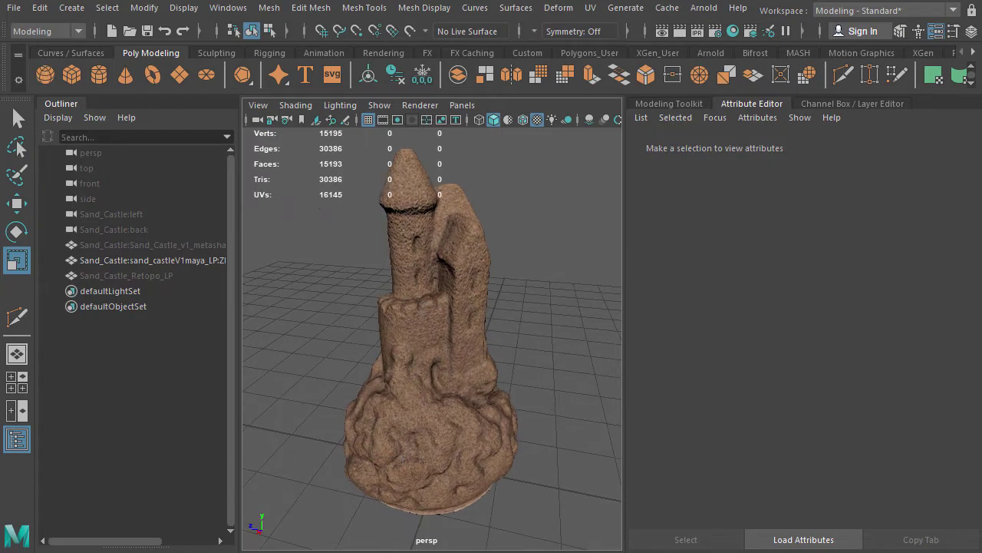
Start a file import and browse to the scenes folder of the CGT116 project
{"action": "left_click", "coordinate": [16, 10]}
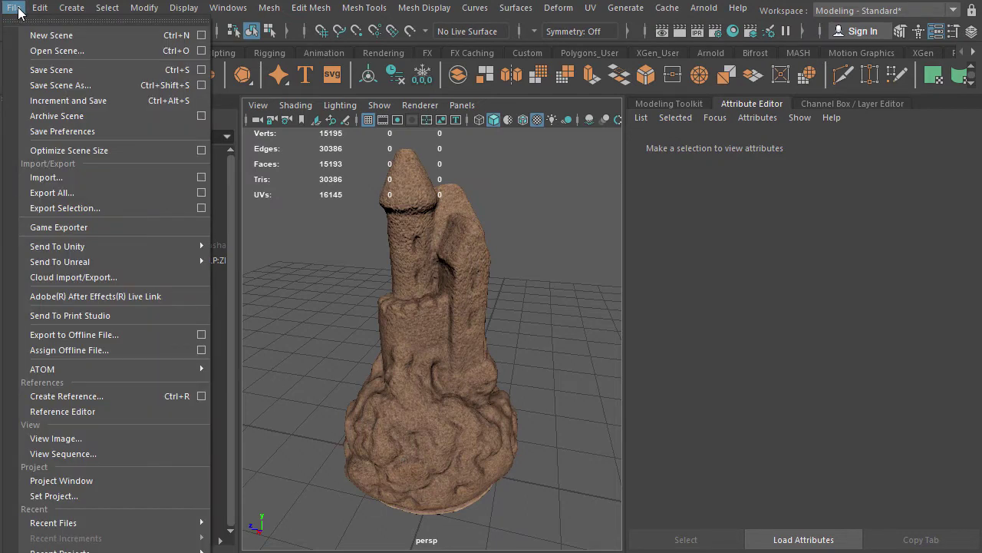
{"action": "left_click", "coordinate": [56, 176]}
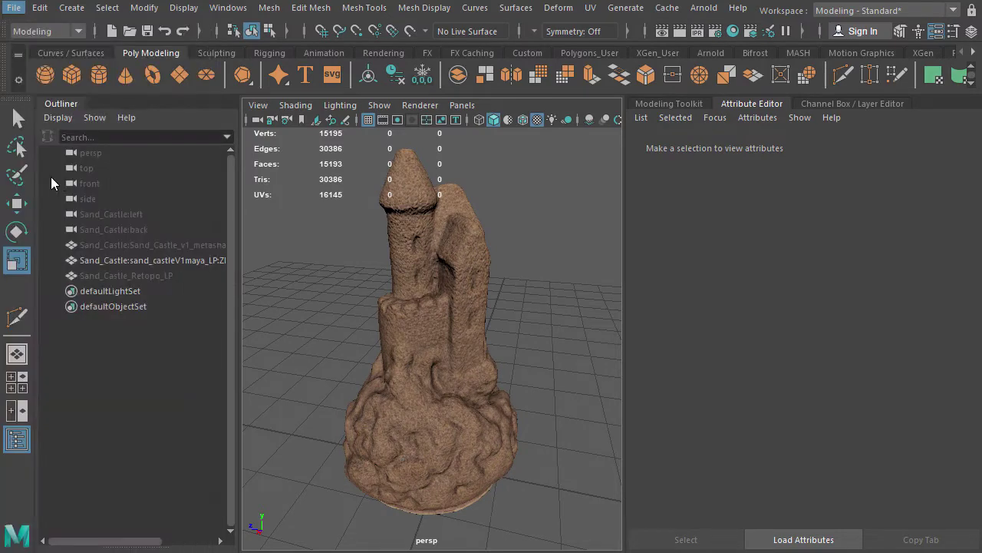
{"action": "left_click", "coordinate": [846, 80]}
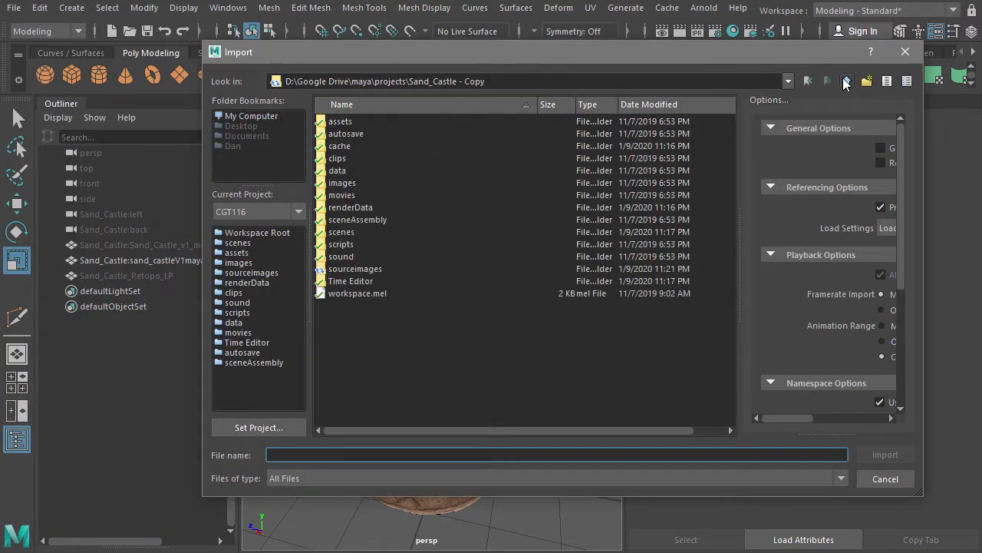
{"action": "left_click", "coordinate": [846, 81]}
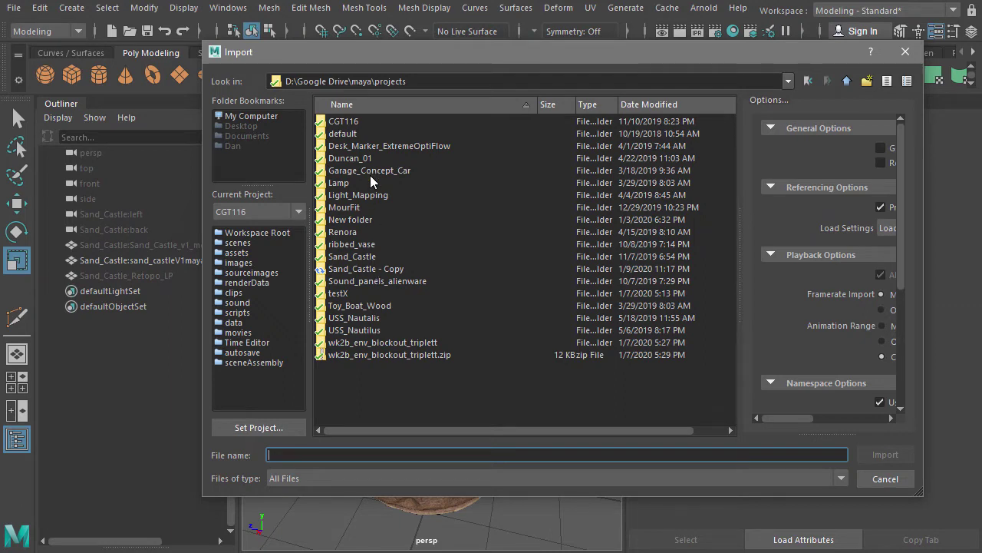
{"action": "double_click", "coordinate": [345, 122]}
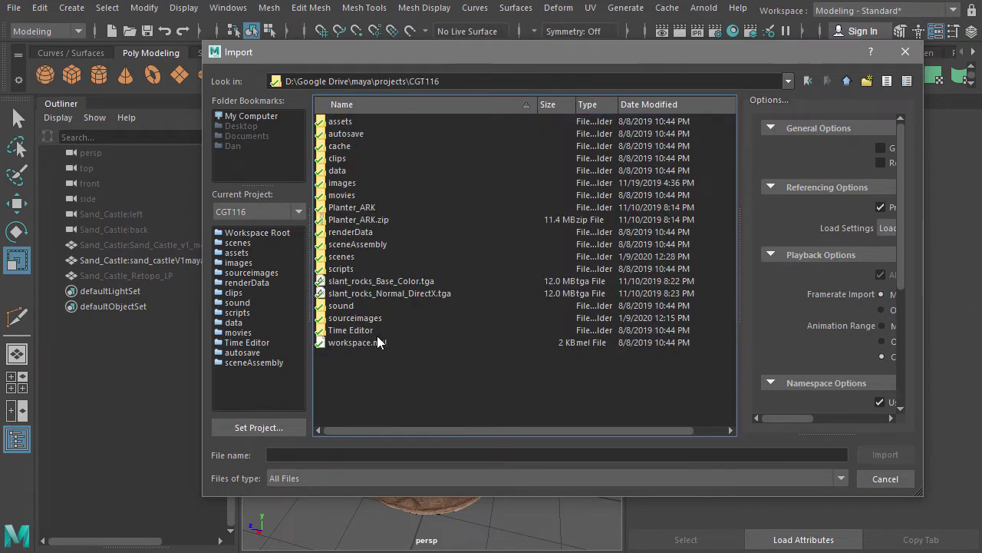
{"action": "double_click", "coordinate": [344, 257]}
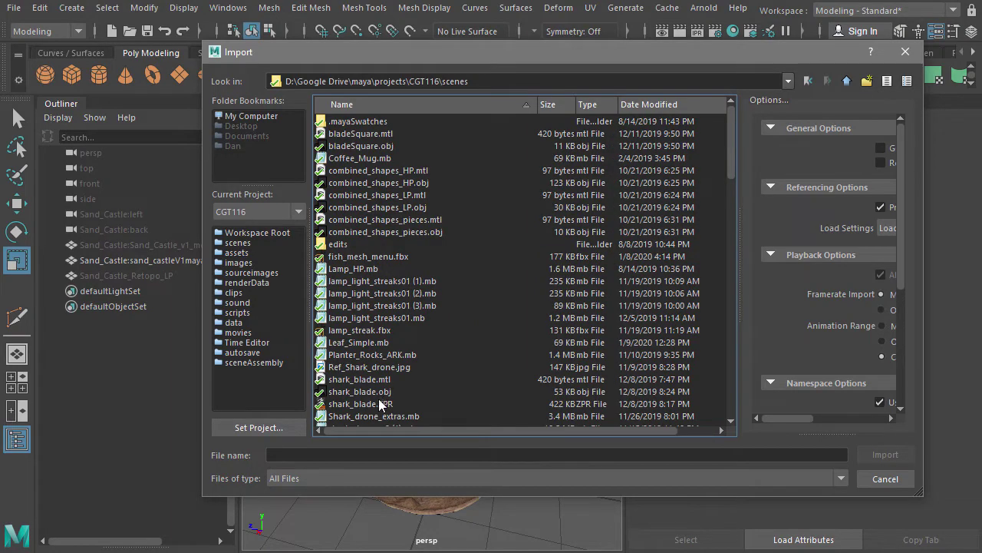
Import signature.obj into the castle scene, accepting that it comes in as a single mesh
{"action": "scroll", "coordinate": [375, 387], "scroll_direction": "down", "scroll_amount": 3}
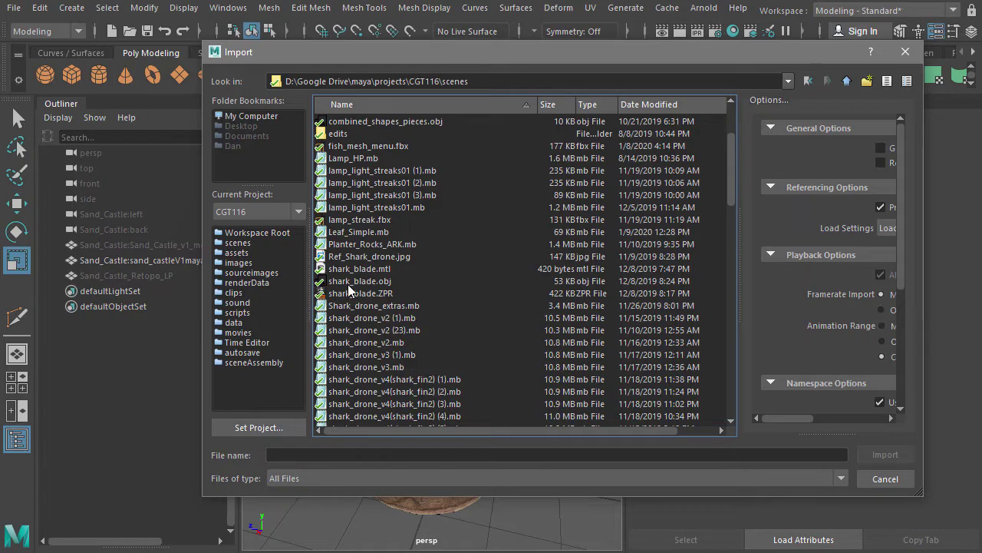
{"action": "scroll", "coordinate": [355, 287], "scroll_direction": "down", "scroll_amount": 15}
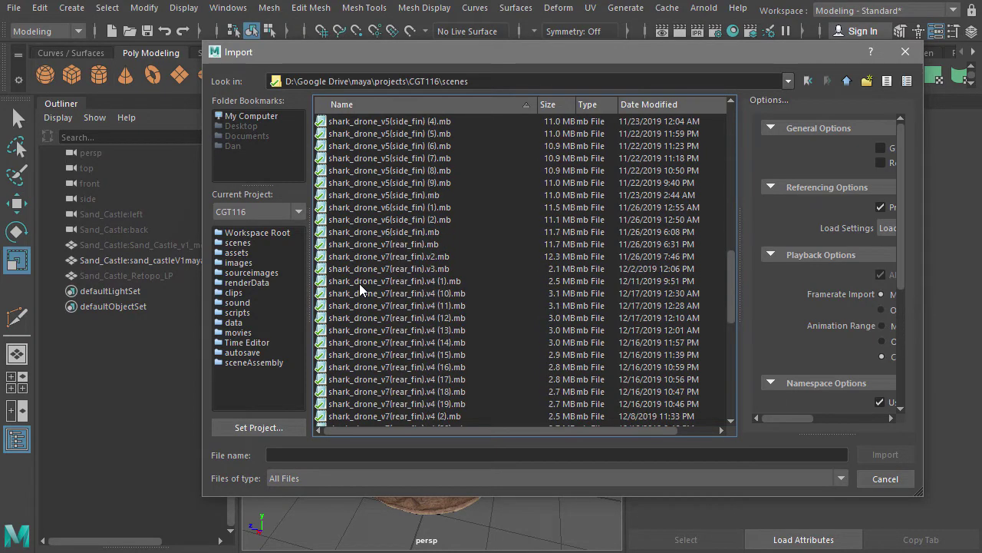
{"action": "scroll", "coordinate": [359, 284], "scroll_direction": "down", "scroll_amount": 8}
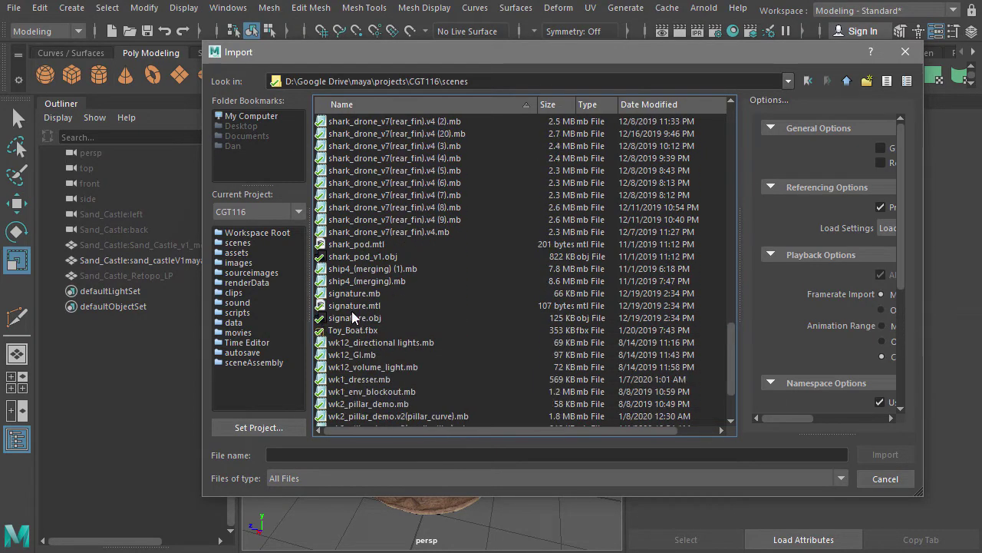
{"action": "left_click", "coordinate": [351, 318]}
{"action": "left_click", "coordinate": [885, 455]}
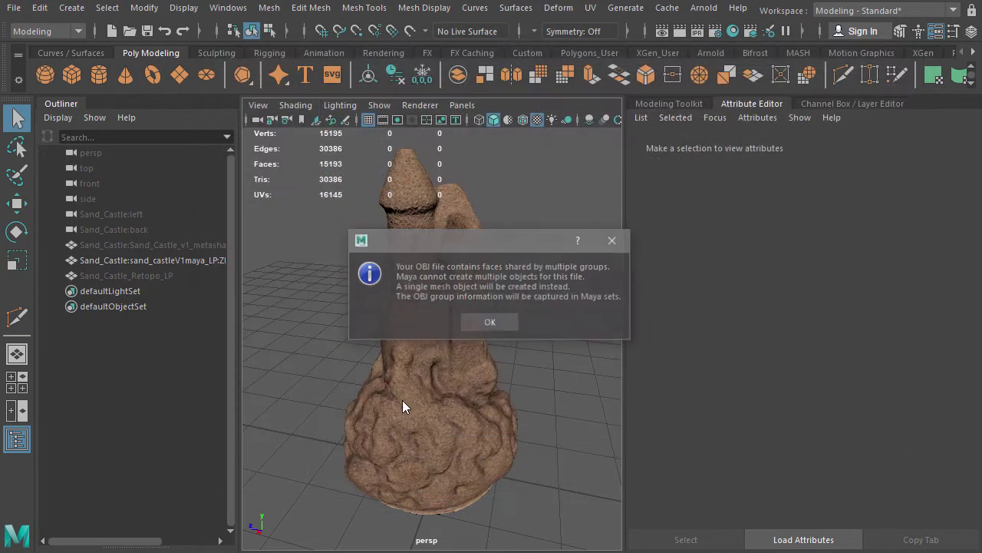
{"action": "left_click", "coordinate": [510, 318]}
Scale the imported signature text down uniformly to a small size relative to the grid
{"action": "scroll", "coordinate": [421, 329], "scroll_direction": "down", "scroll_amount": 10}
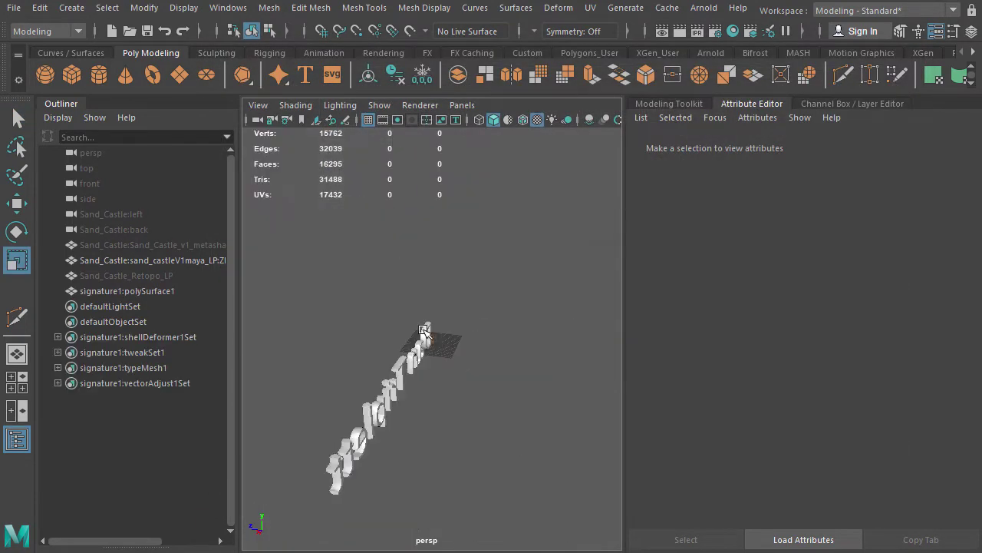
{"action": "left_click_drag", "start_coordinate": [362, 390], "coordinate": [493, 406]}
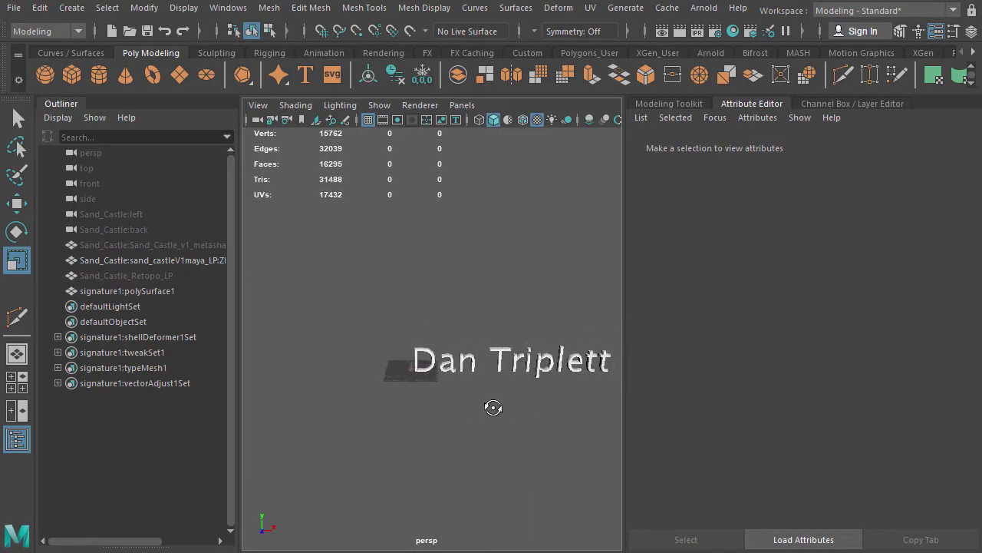
{"action": "scroll", "coordinate": [491, 403], "scroll_direction": "up", "scroll_amount": 6}
{"action": "left_click", "coordinate": [427, 369]}
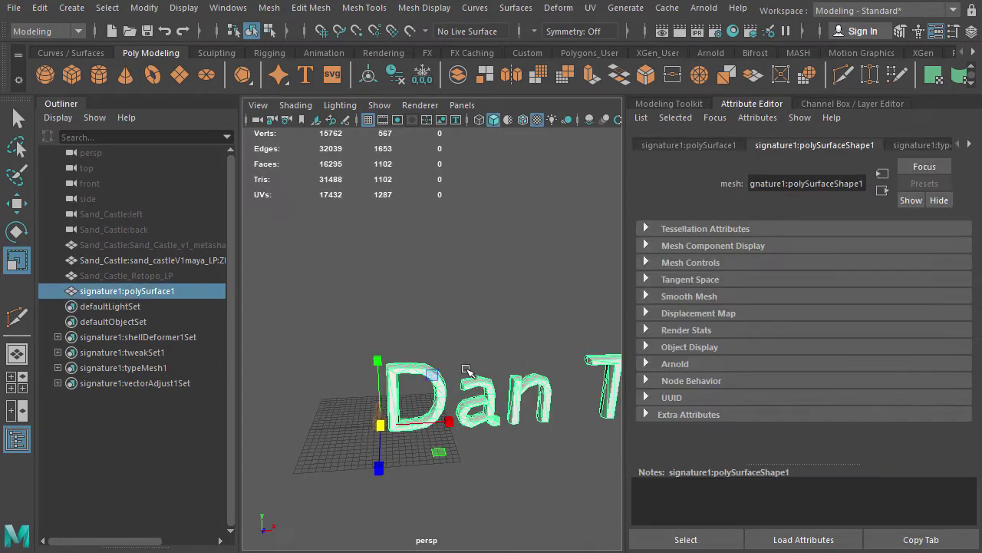
{"action": "left_click_drag", "start_coordinate": [380, 425], "coordinate": [3, 392]}
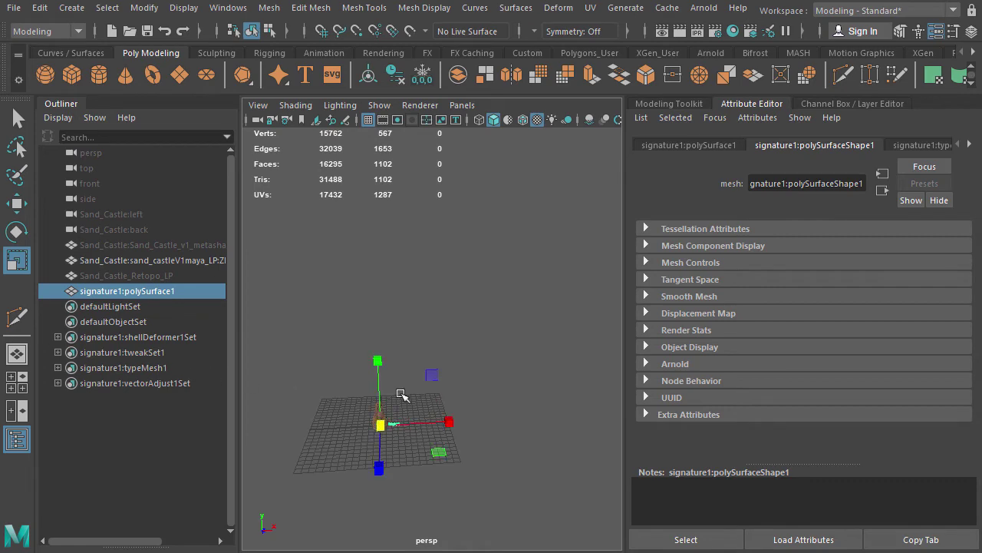
Lower the signature text vertically at the base of the sand castle
{"action": "scroll", "coordinate": [461, 382], "scroll_direction": "up", "scroll_amount": 5}
{"action": "left_click_drag", "start_coordinate": [385, 423], "coordinate": [520, 237]}
{"action": "left_click_drag", "start_coordinate": [456, 301], "coordinate": [439, 327]}
{"action": "scroll", "coordinate": [438, 327], "scroll_direction": "up", "scroll_amount": 8}
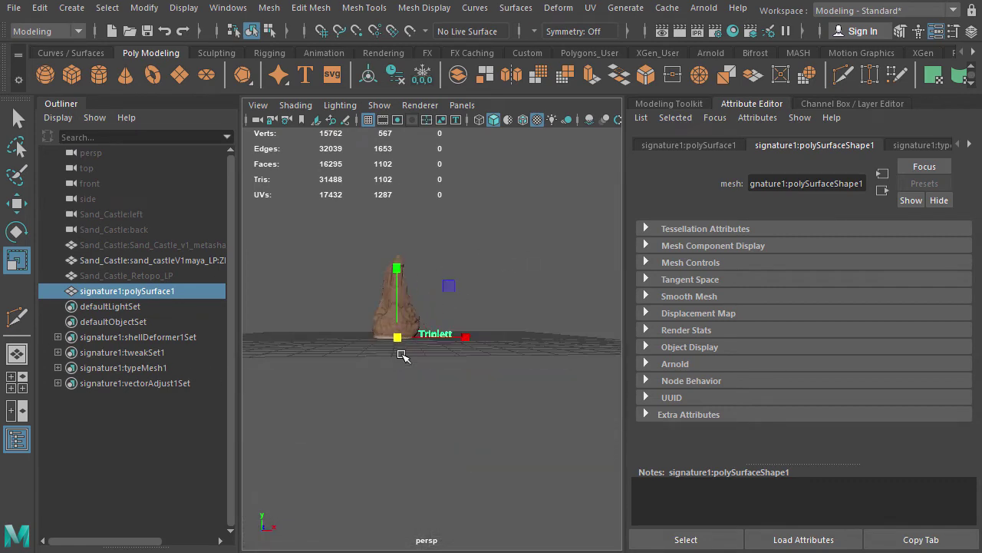
{"action": "left_click_drag", "start_coordinate": [373, 336], "coordinate": [328, 329]}
{"action": "key", "text": "w"}
{"action": "left_click_drag", "start_coordinate": [365, 275], "coordinate": [364, 302]}
{"action": "left_click_drag", "start_coordinate": [438, 335], "coordinate": [472, 387]}
{"action": "scroll", "coordinate": [472, 364], "scroll_direction": "down", "scroll_amount": 4}
{"action": "scroll", "coordinate": [493, 364], "scroll_direction": "up", "scroll_amount": 2}
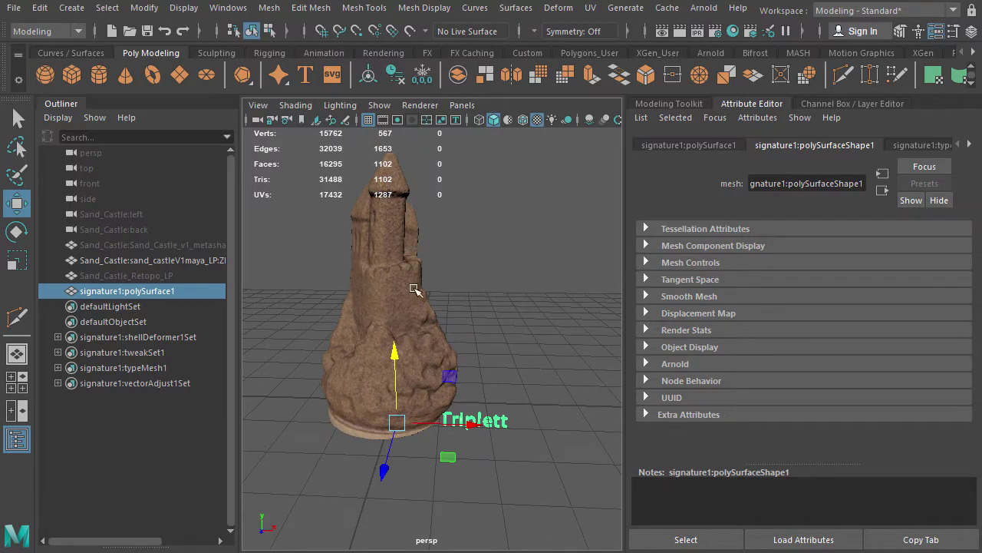
Add the visible sand castle mesh to the signature selection and start exporting the selection
{"action": "left_click", "coordinate": [378, 267], "text": "shift"}
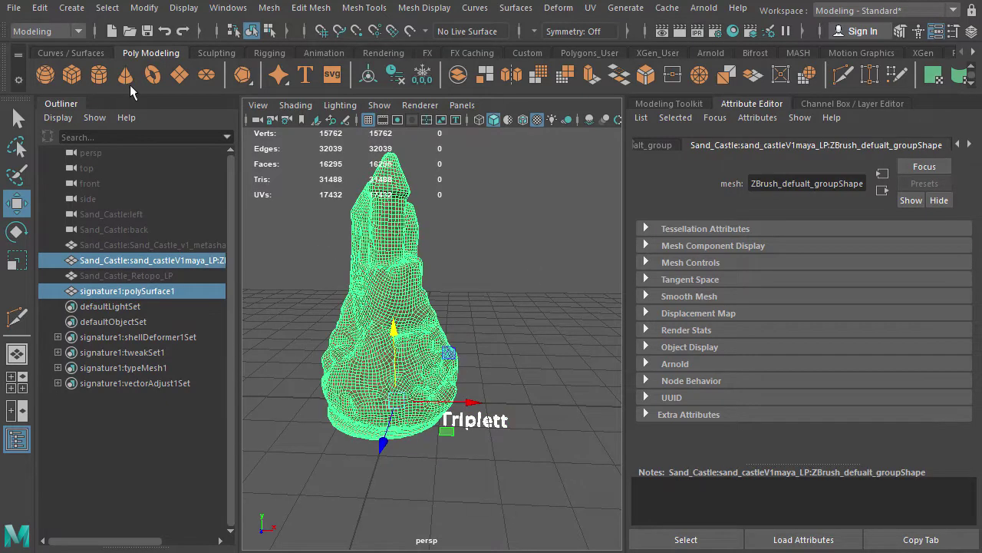
{"action": "left_click", "coordinate": [15, 7]}
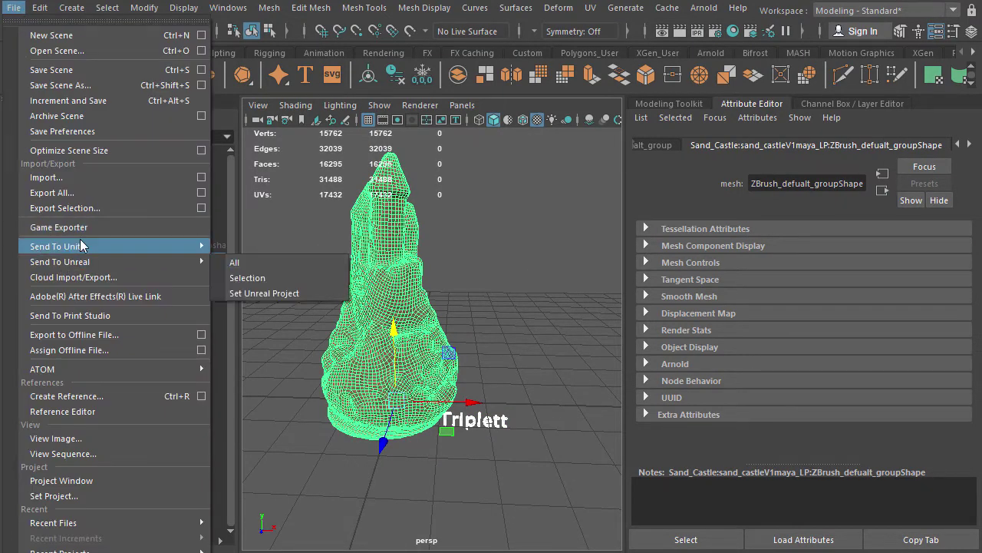
{"action": "left_click", "coordinate": [65, 208]}
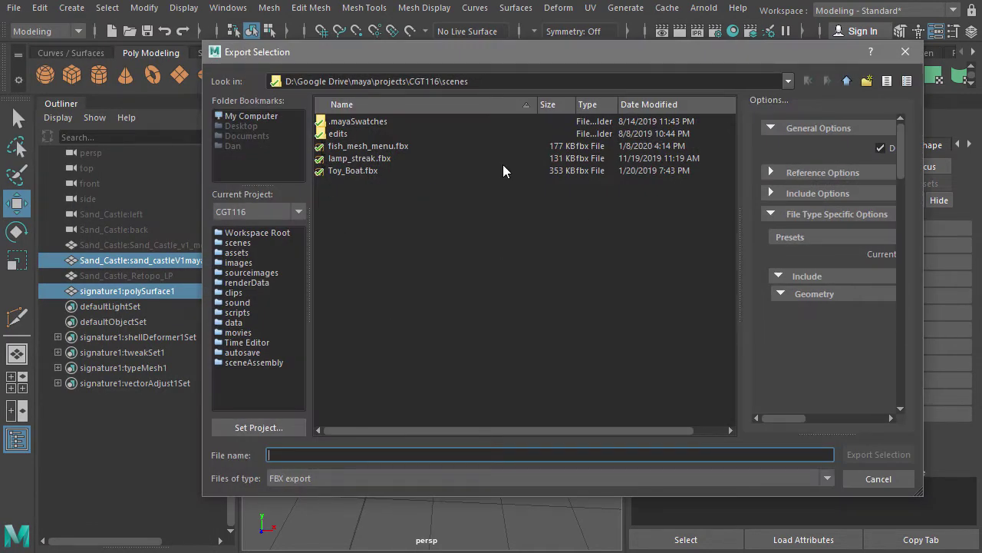
Set the export location to the sourceimages folder of the "Sand_Castle - Copy" project
{"action": "left_click", "coordinate": [847, 82]}
{"action": "left_click", "coordinate": [848, 82]}
{"action": "left_click", "coordinate": [847, 82]}
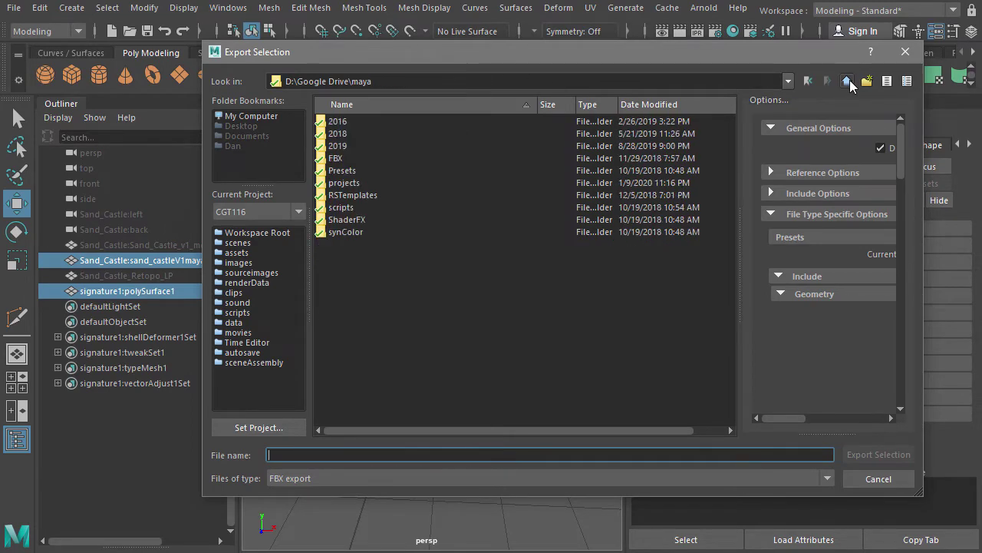
{"action": "left_click", "coordinate": [808, 81]}
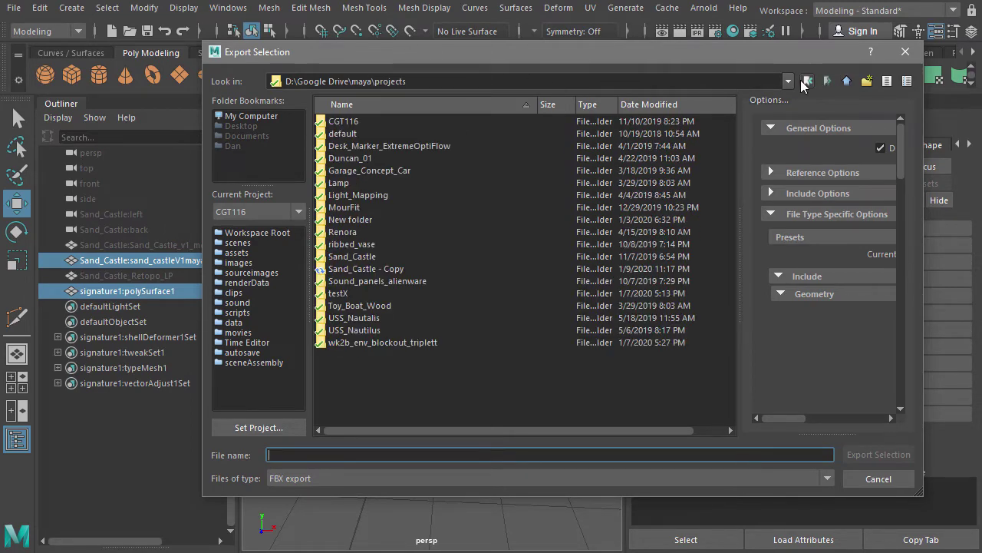
{"action": "double_click", "coordinate": [370, 270]}
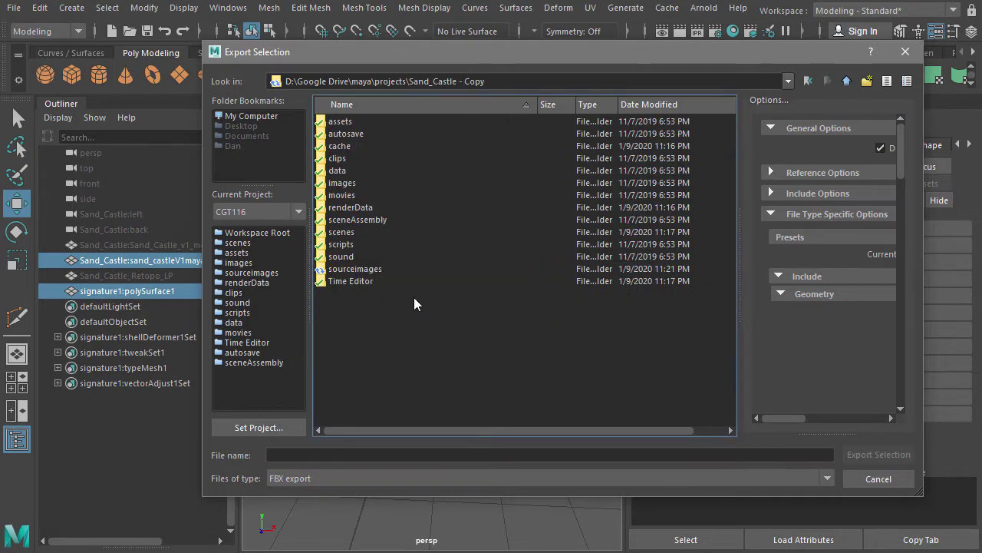
{"action": "double_click", "coordinate": [356, 270]}
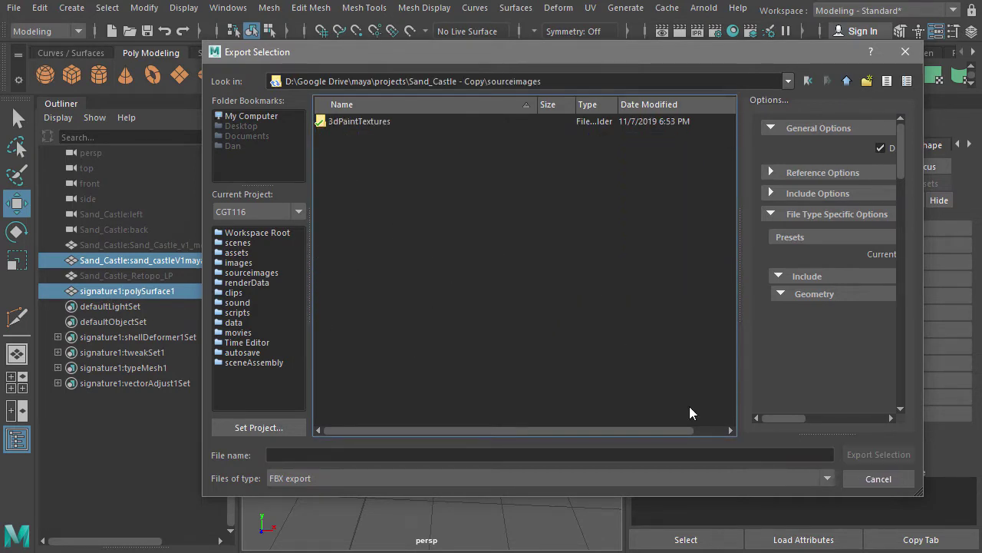
Name the FBX file "wk1_signature_" followed by the author's last and first name, and export the selection
{"action": "left_click", "coordinate": [343, 454]}
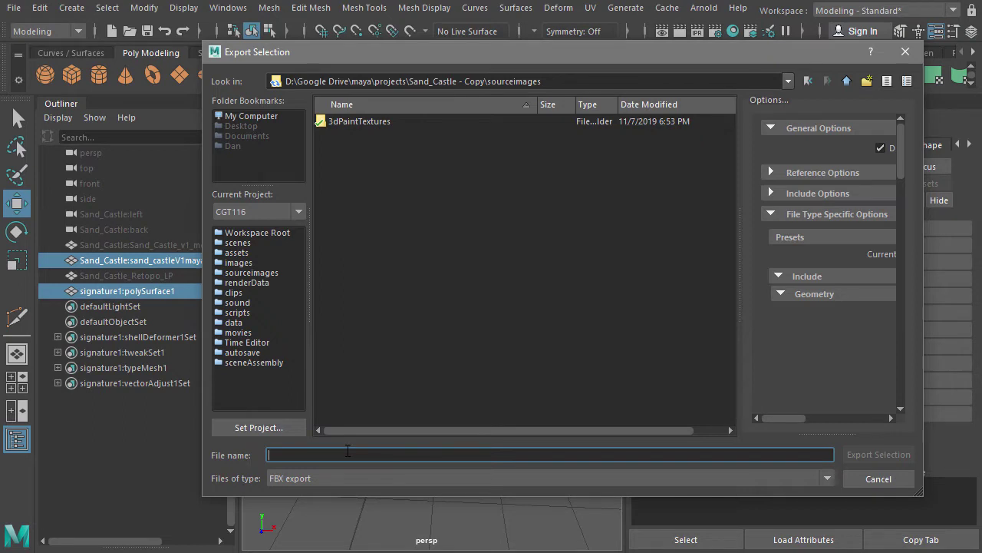
{"action": "type", "text": "wk1_s"}
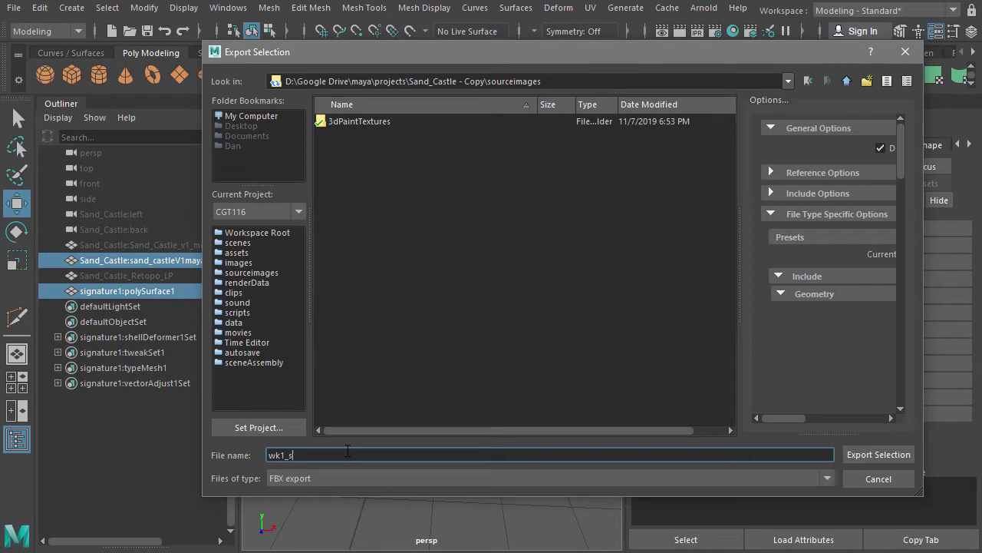
{"action": "type", "text": "ignature_triplett_dan"}
{"action": "left_click_drag", "start_coordinate": [274, 456], "coordinate": [297, 458]}
{"action": "left_click_drag", "start_coordinate": [294, 456], "coordinate": [371, 456]}
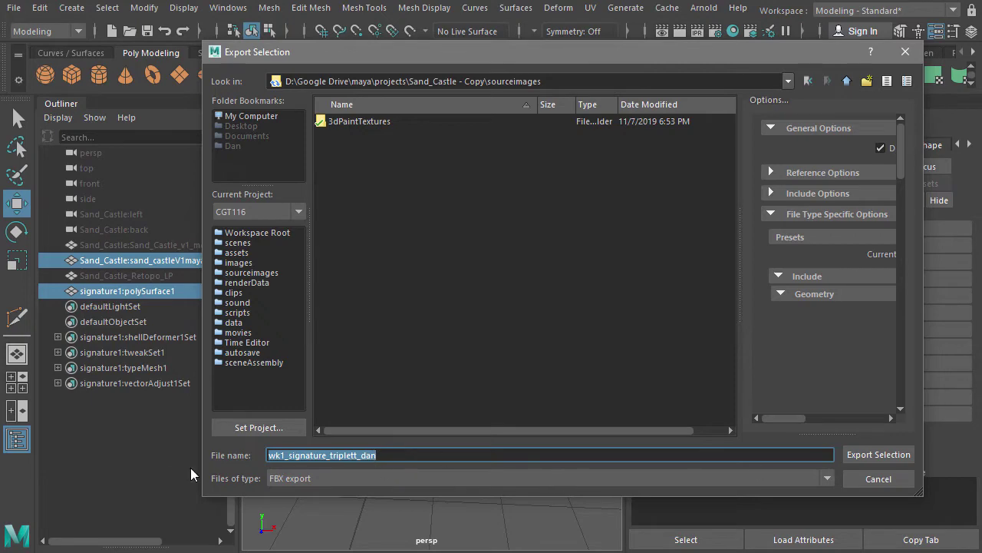
{"action": "left_click", "coordinate": [273, 454]}
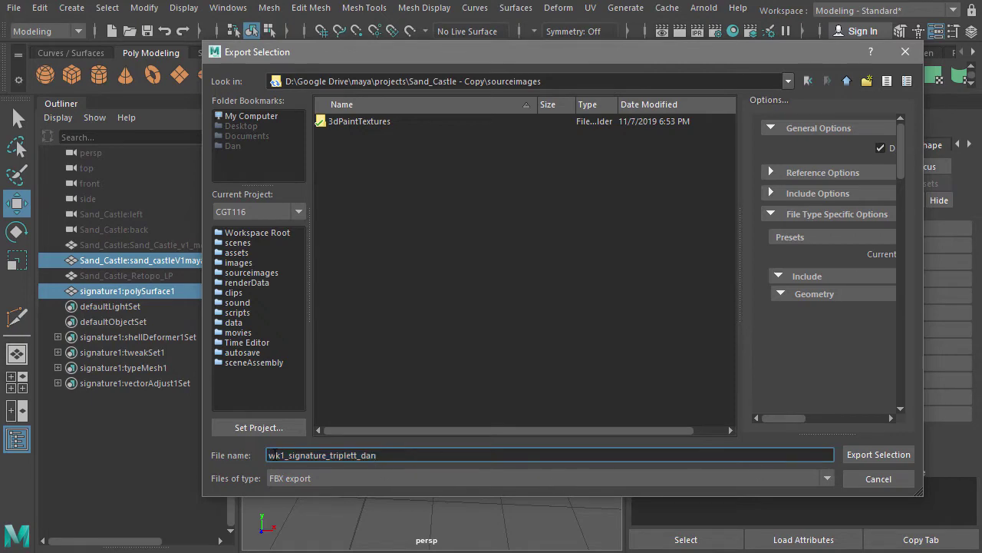
{"action": "left_click", "coordinate": [875, 456]}
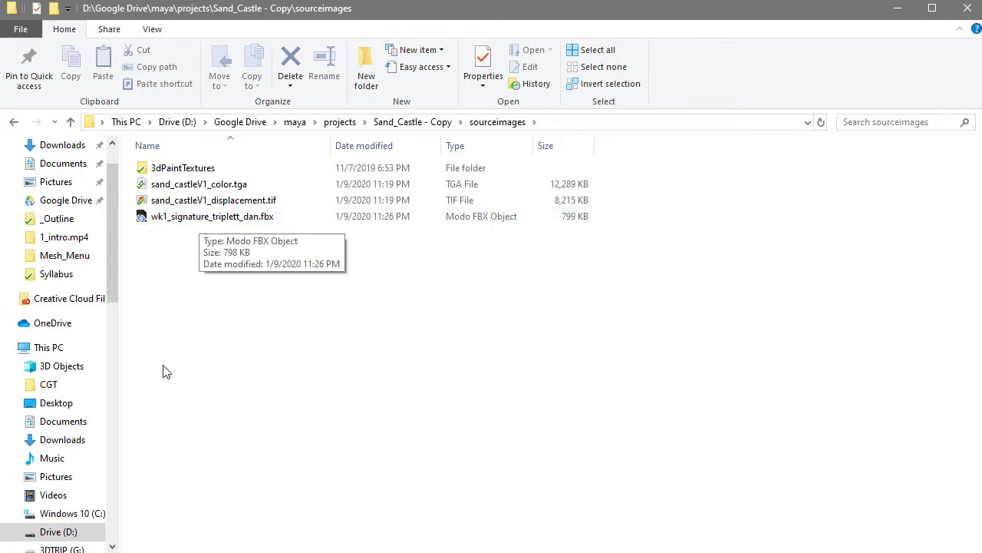
In File Explorer, compress sand_castleV1_color.tga, sand_castleV1_displacement.tif and the exported signature FBX into one zip archive
{"action": "left_click_drag", "start_coordinate": [209, 383], "coordinate": [173, 204]}
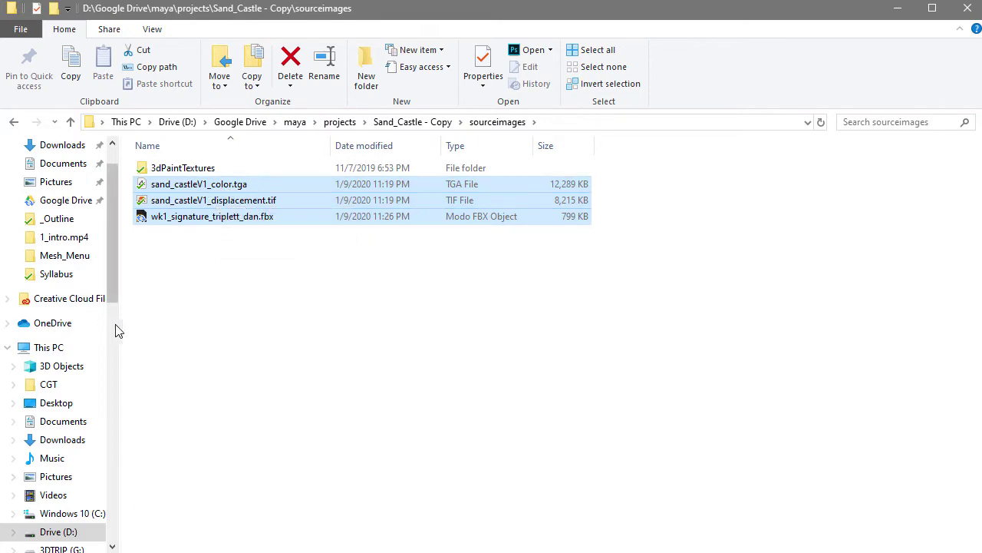
{"action": "right_click", "coordinate": [217, 200]}
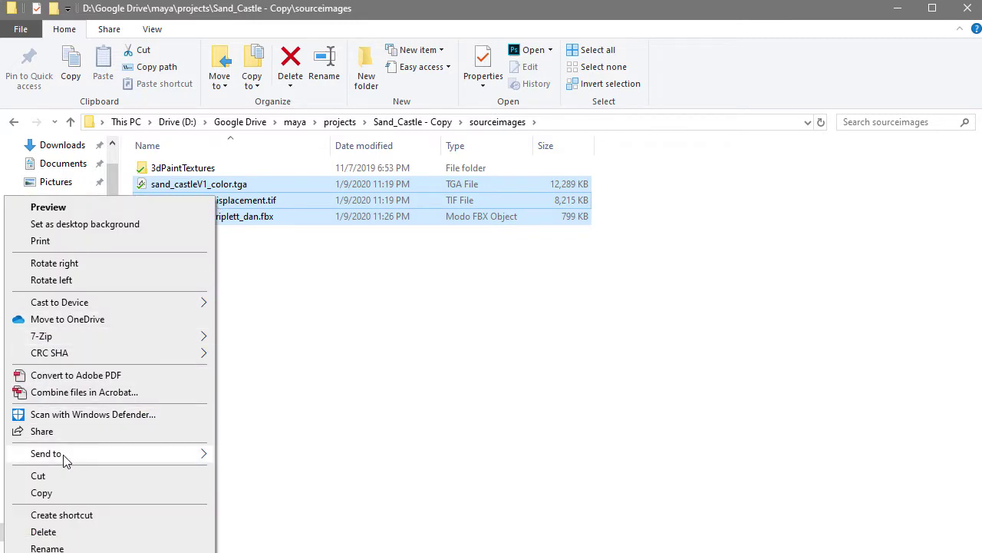
{"action": "mouse_move", "coordinate": [148, 461]}
{"action": "left_click", "coordinate": [299, 474]}
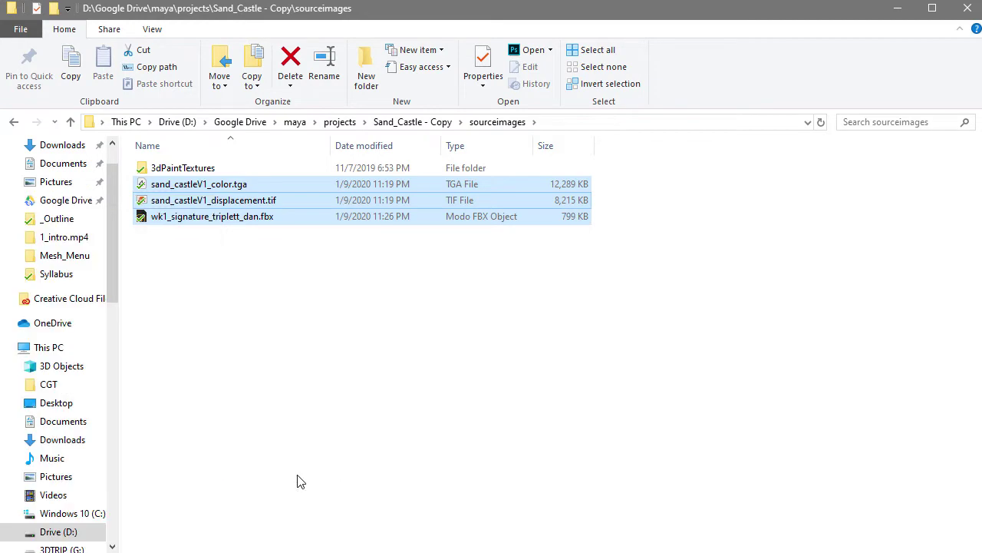
{"action": "left_click", "coordinate": [227, 310]}
Copy the signature FBX file's name and rename the sand_castleV1_displacement.zip archive to match it
{"action": "left_click", "coordinate": [193, 238]}
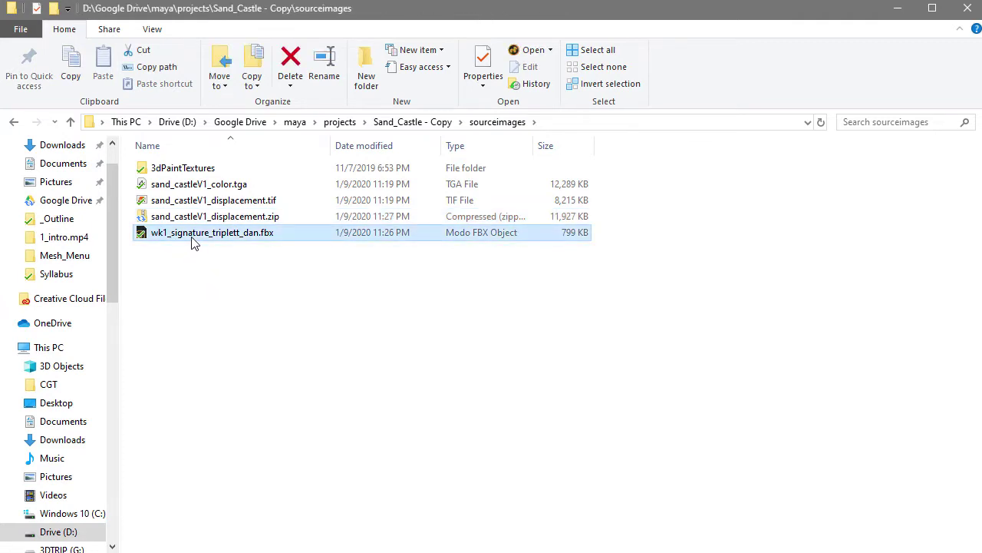
{"action": "left_click", "coordinate": [193, 238]}
{"action": "key", "text": "ctrl+c"}
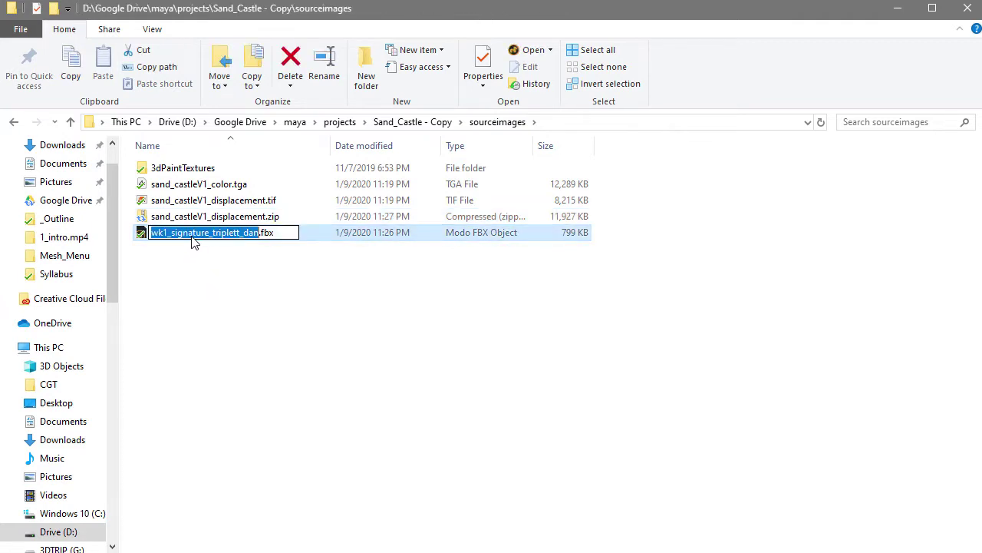
{"action": "left_click", "coordinate": [227, 218]}
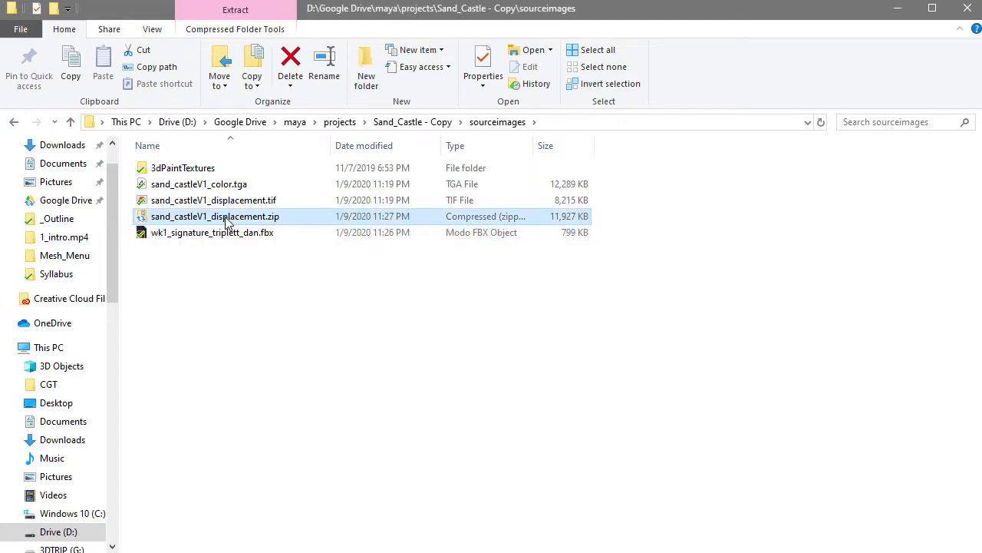
{"action": "left_click", "coordinate": [231, 219]}
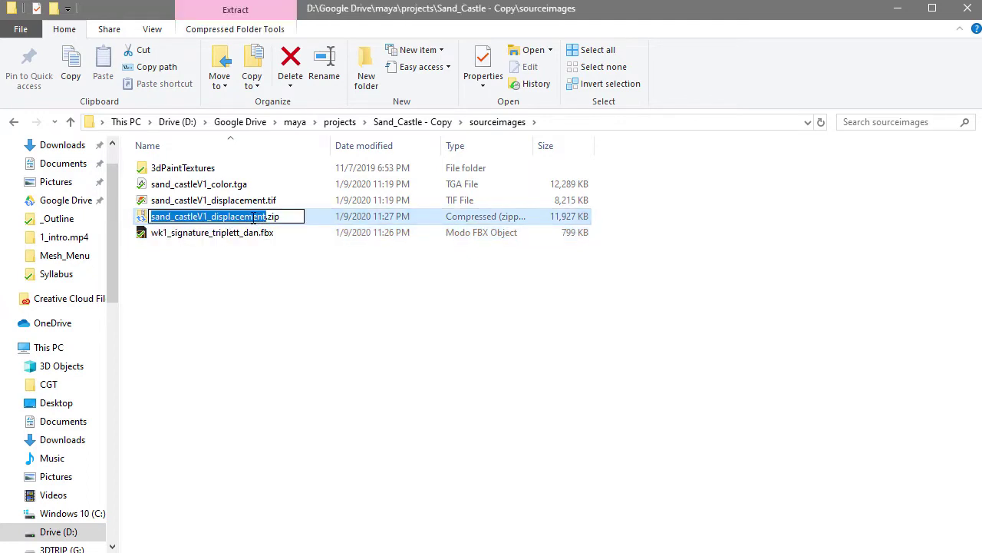
{"action": "key", "text": "ctrl+v"}
{"action": "left_click", "coordinate": [234, 303]}
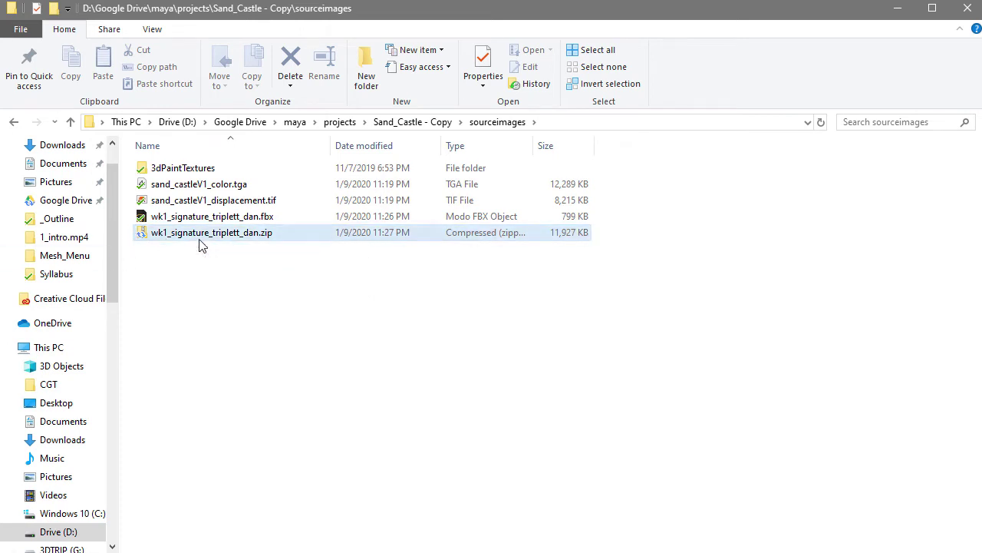
Switch to the Sketchfab profile in the browser and start a new model upload by browsing for a file
{"action": "left_click", "coordinate": [194, 487]}
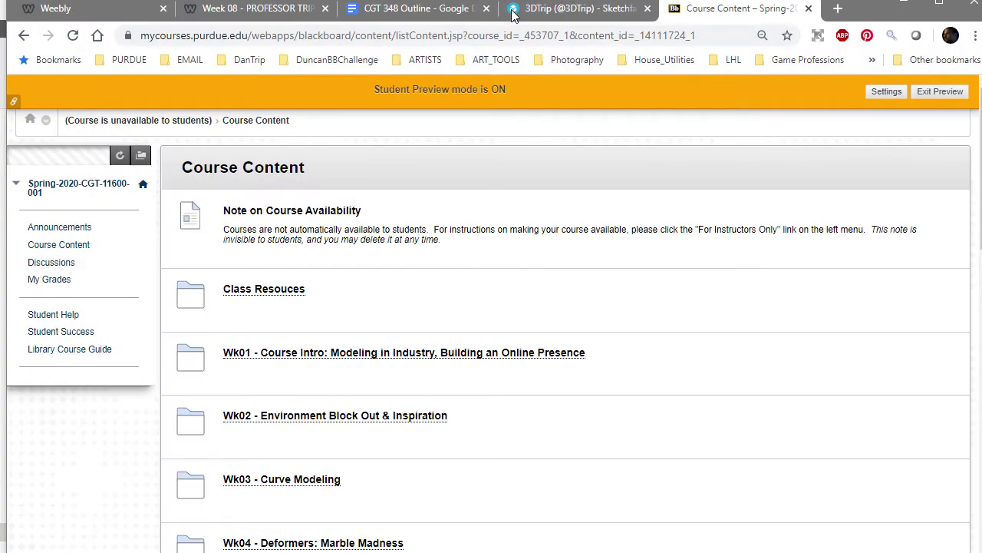
{"action": "left_click", "coordinate": [518, 10]}
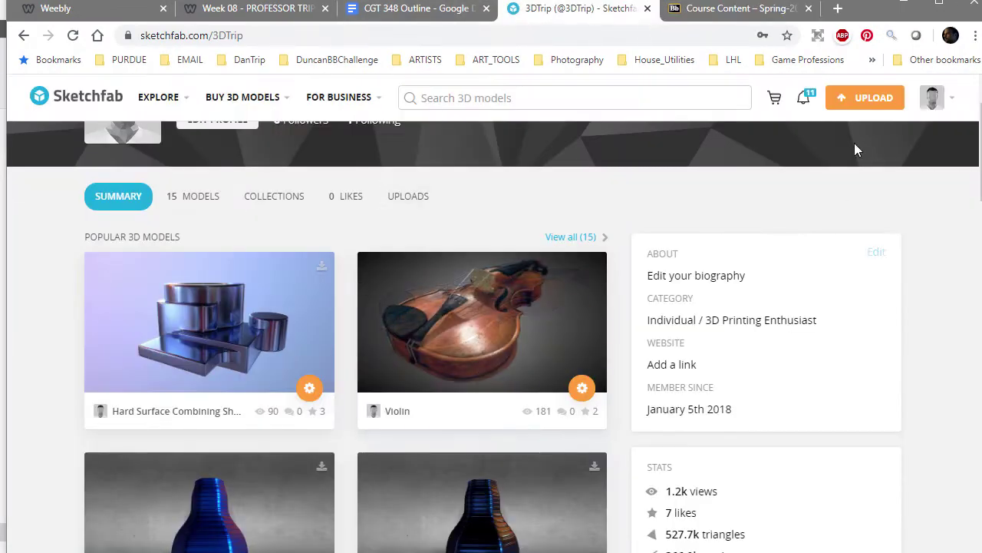
{"action": "left_click", "coordinate": [865, 97]}
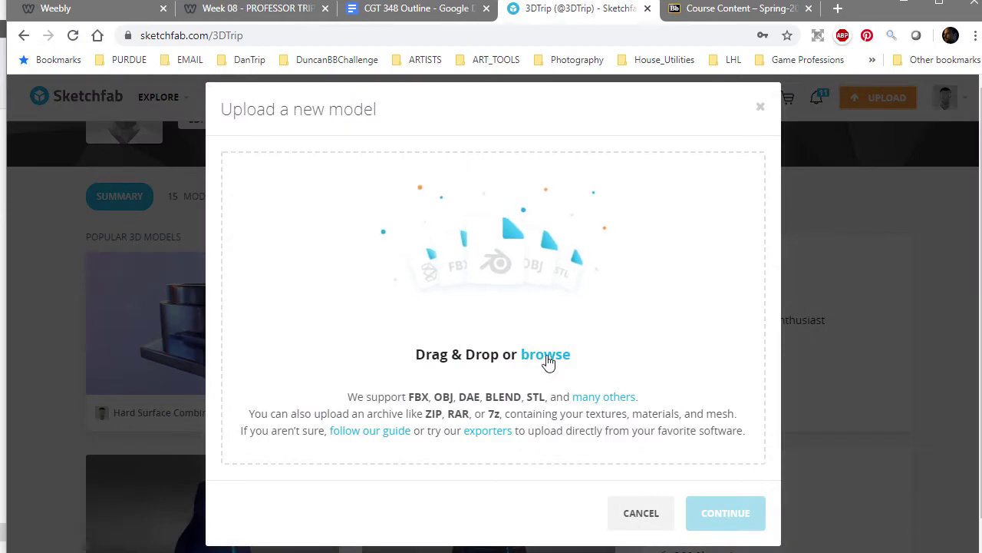
{"action": "left_click", "coordinate": [546, 356]}
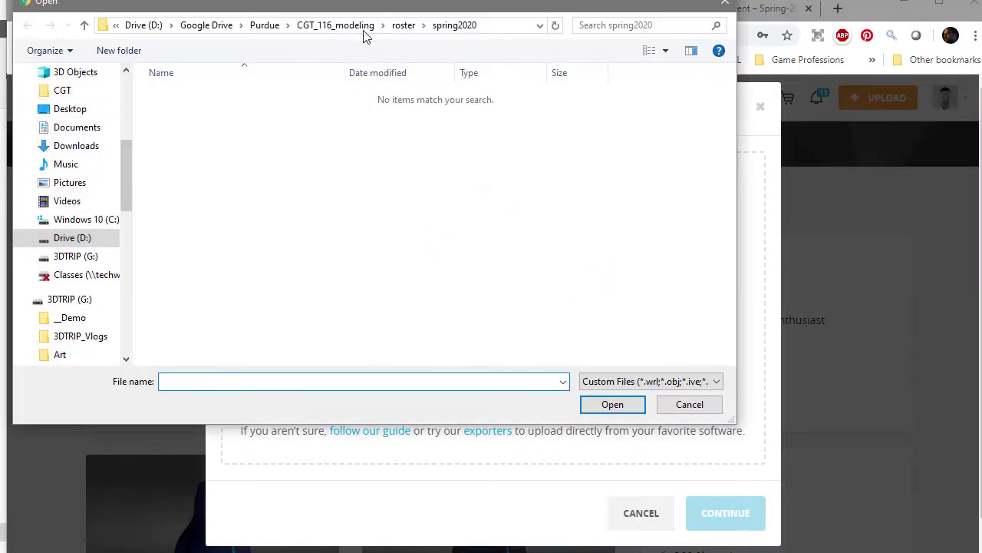
Navigate from Google Drive through maya, projects and "Sand_Castle - Copy" to the sourceimages folder
{"action": "left_click", "coordinate": [219, 27]}
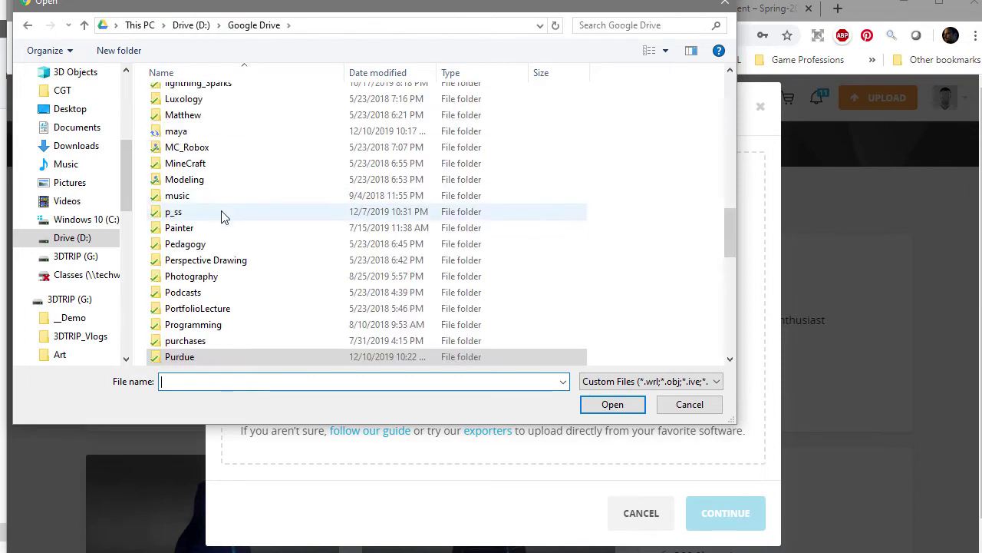
{"action": "scroll", "coordinate": [222, 213], "scroll_direction": "down", "scroll_amount": 2}
{"action": "scroll", "coordinate": [205, 277], "scroll_direction": "up", "scroll_amount": 1}
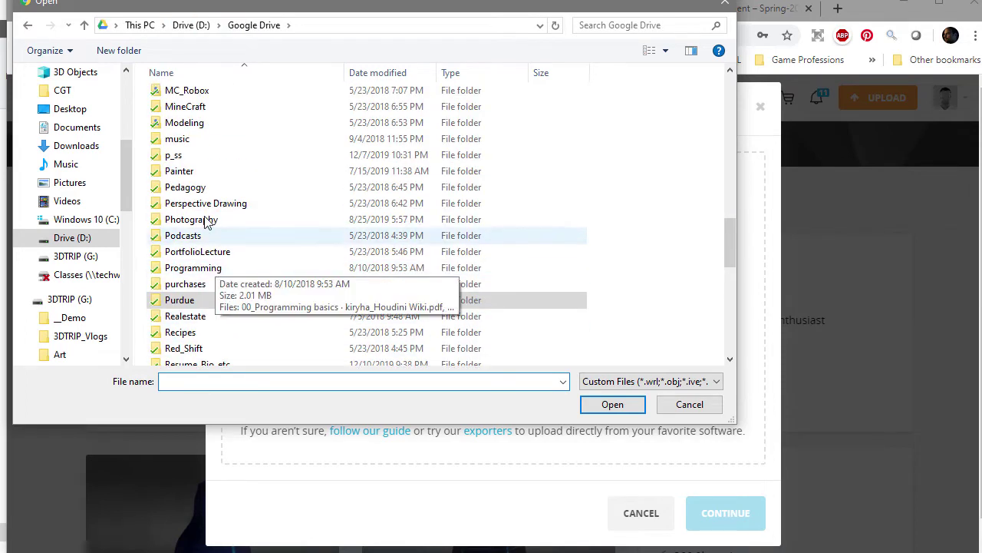
{"action": "scroll", "coordinate": [187, 184], "scroll_direction": "up", "scroll_amount": 2}
{"action": "left_click", "coordinate": [184, 171]}
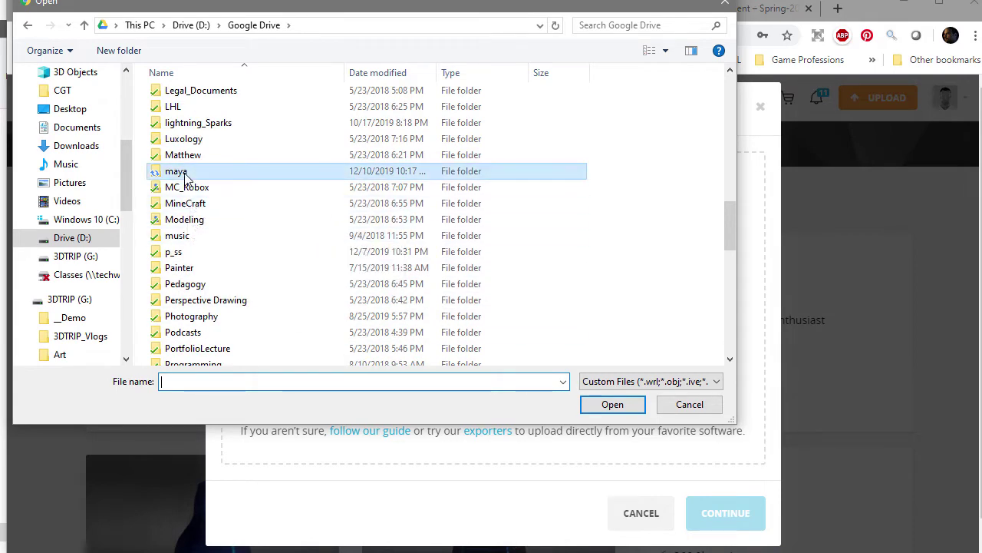
{"action": "double_click", "coordinate": [184, 172]}
{"action": "double_click", "coordinate": [187, 174]}
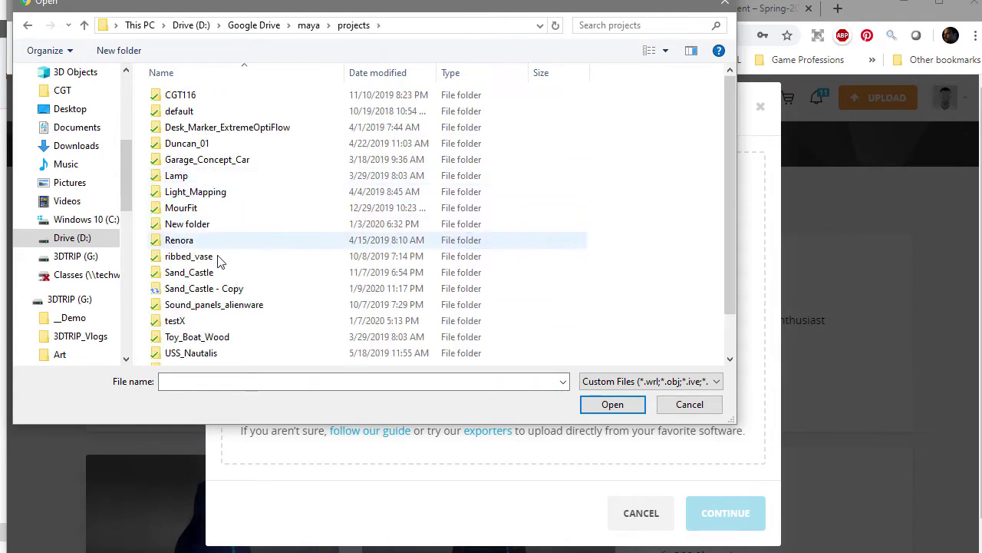
{"action": "double_click", "coordinate": [192, 288]}
{"action": "left_click", "coordinate": [190, 290]}
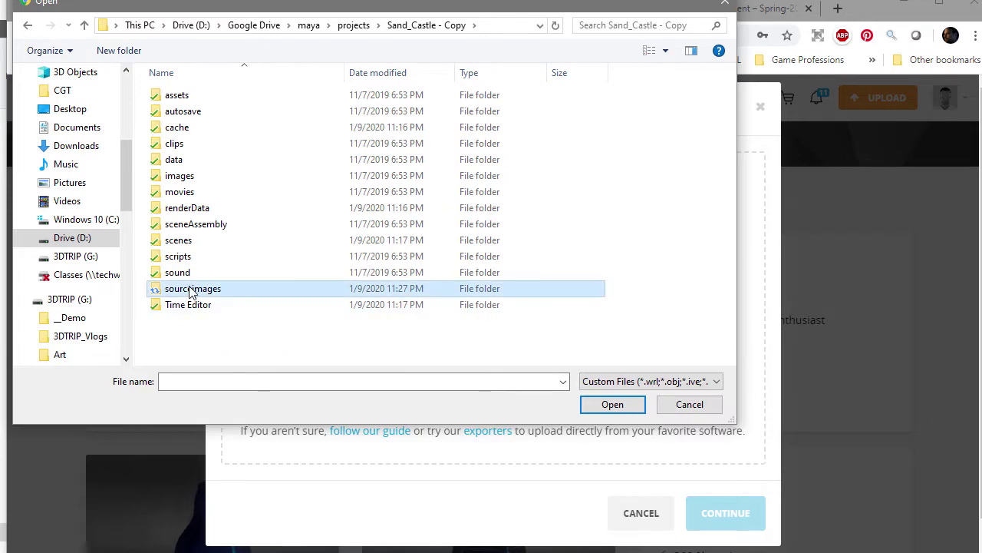
{"action": "double_click", "coordinate": [191, 290]}
Choose the wk1_signature zip archive for the upload and continue with its color, displacement and FBX files
{"action": "left_click", "coordinate": [203, 144]}
{"action": "left_click", "coordinate": [628, 411]}
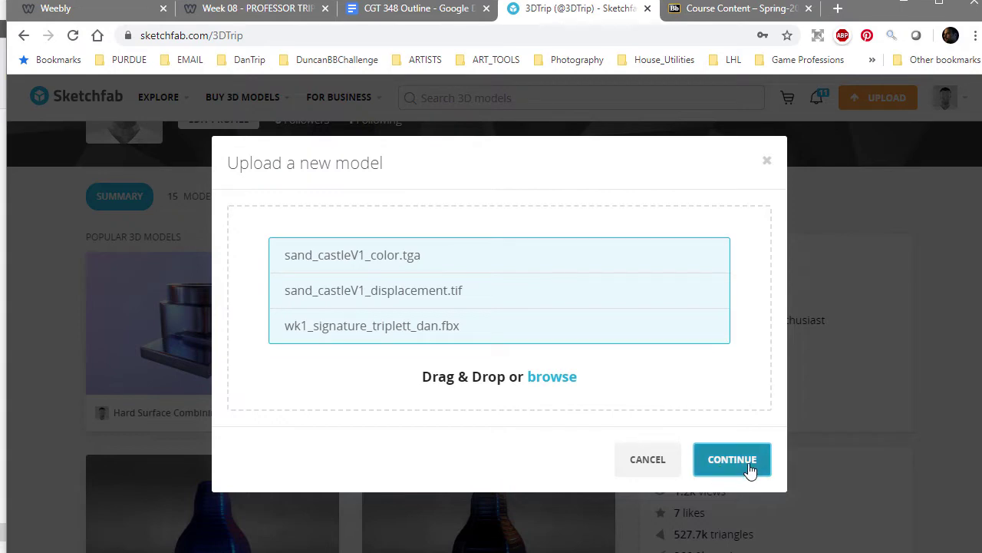
{"action": "left_click", "coordinate": [710, 459]}
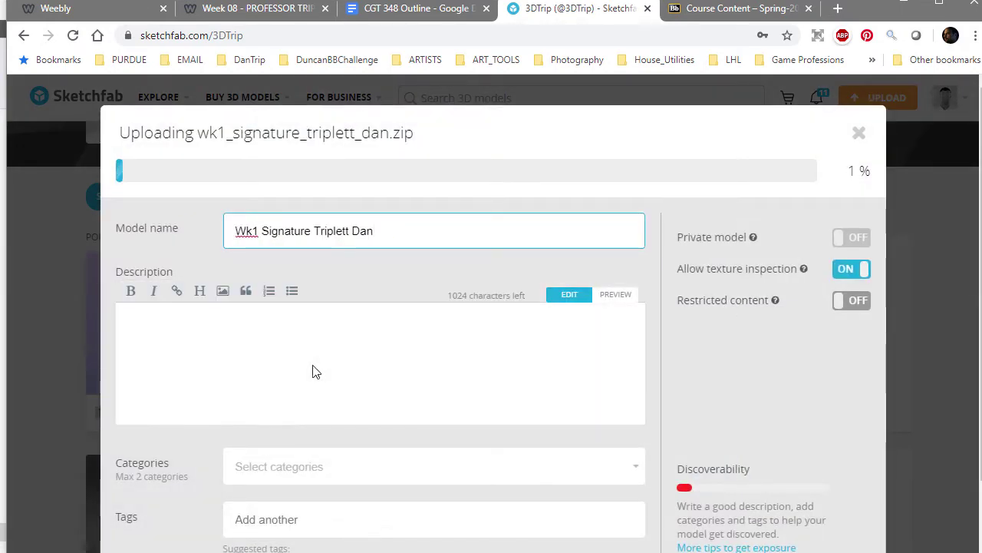
Enter "This is from Photogrammetry" as the model's description
{"action": "left_click", "coordinate": [253, 330]}
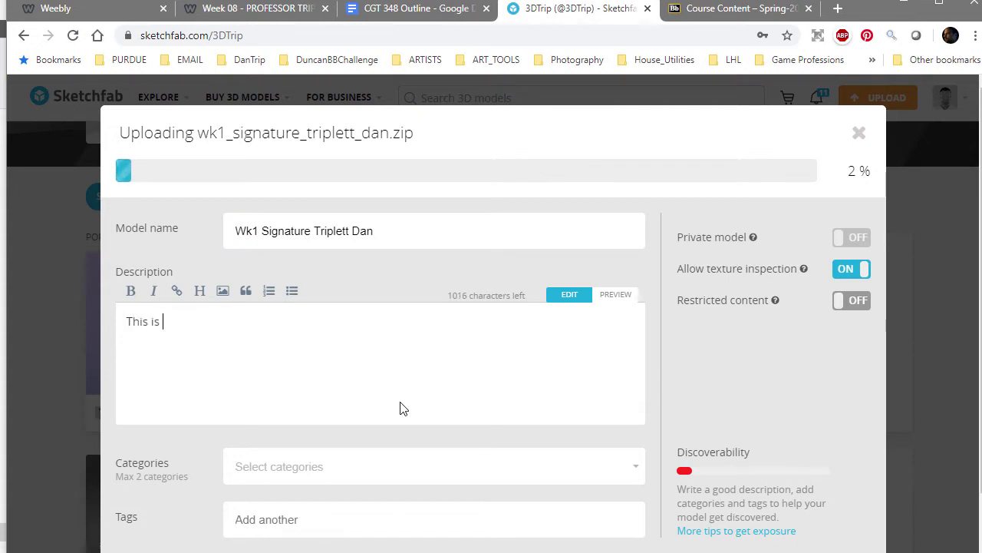
{"action": "type", "text": "This is from "}
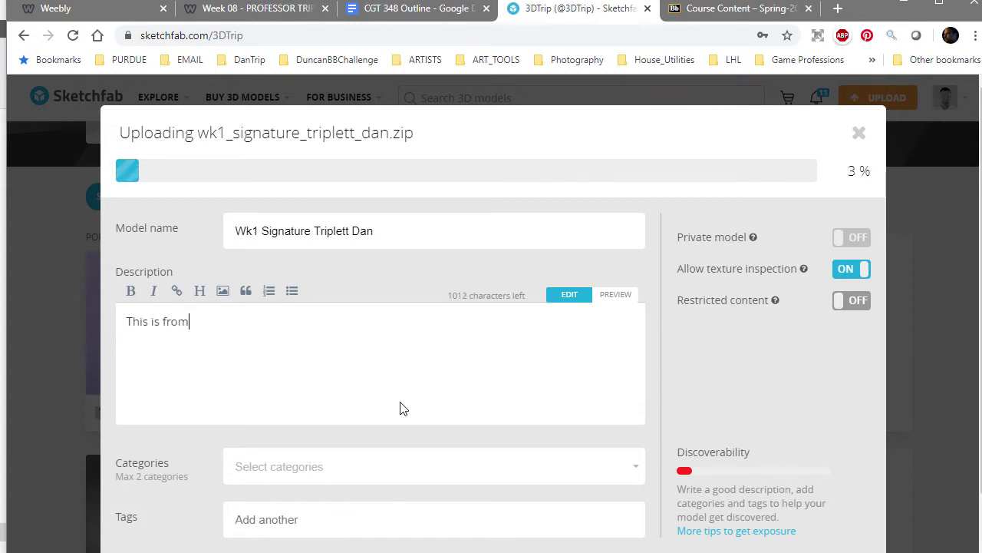
{"action": "type", "text": "Photo"}
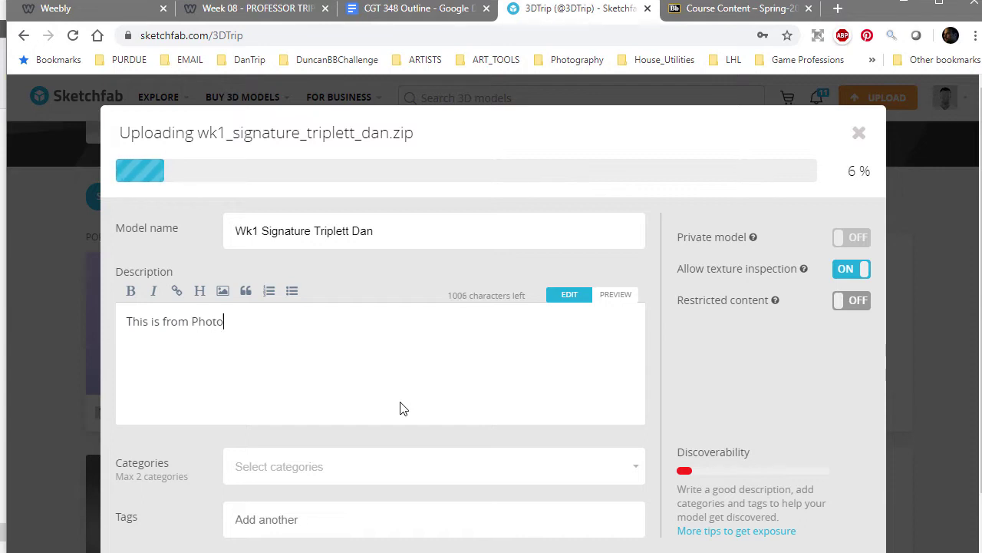
{"action": "type", "text": "grammetry"}
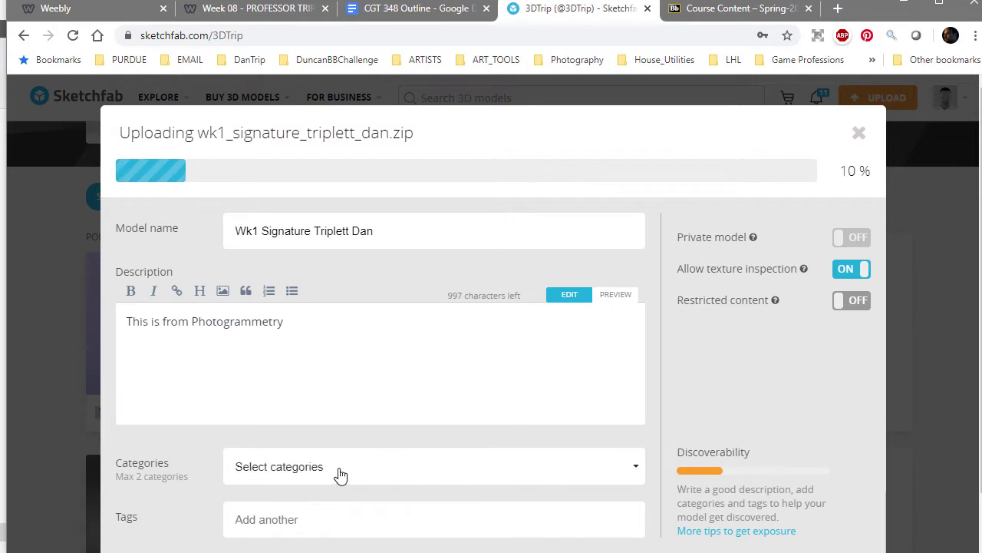
Add the tags "sand" and "castle" to the model and continue the upload
{"action": "scroll", "coordinate": [366, 426], "scroll_direction": "down", "scroll_amount": 1}
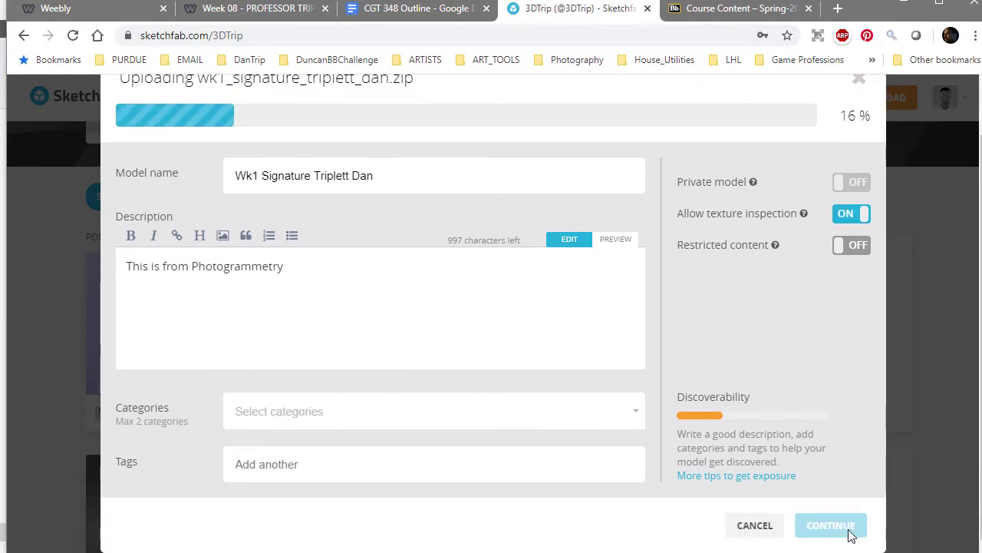
{"action": "left_click", "coordinate": [274, 469]}
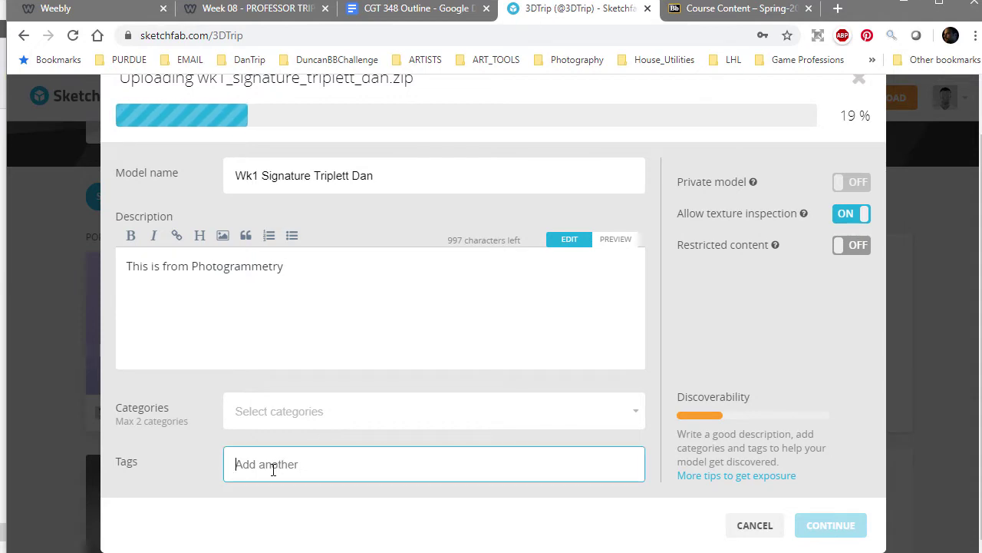
{"action": "type", "text": "sa"}
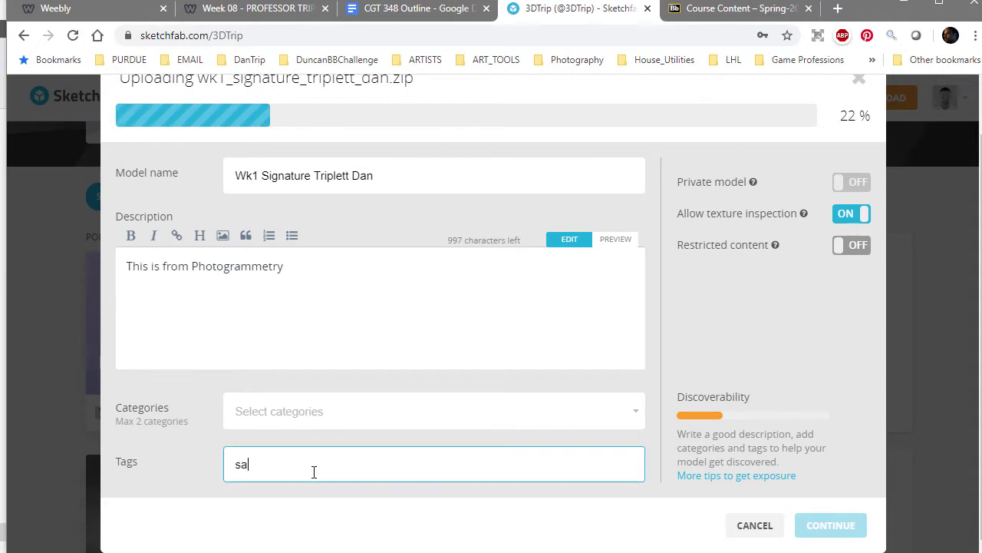
{"action": "type", "text": "nd"}
{"action": "key", "text": "Return"}
{"action": "type", "text": "castle"}
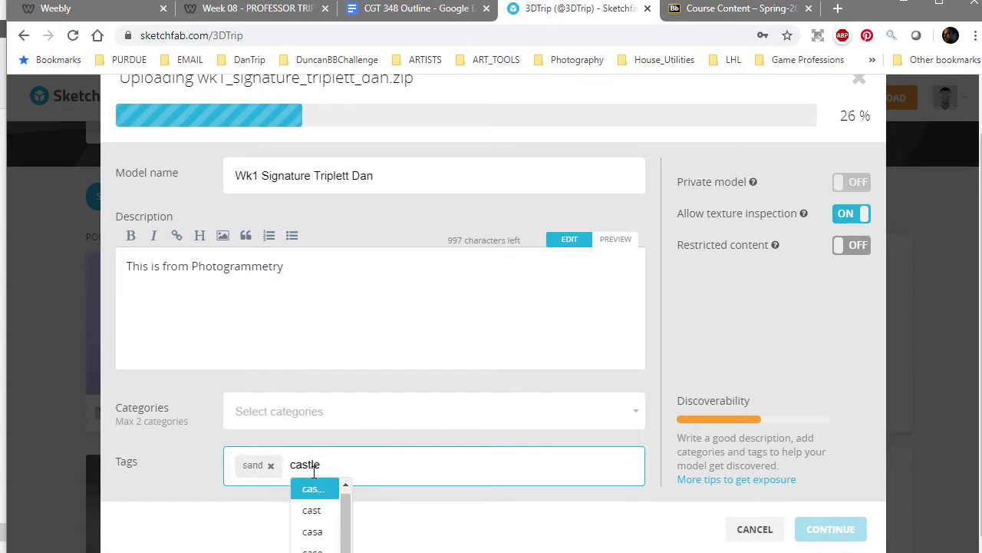
{"action": "key", "text": "Return"}
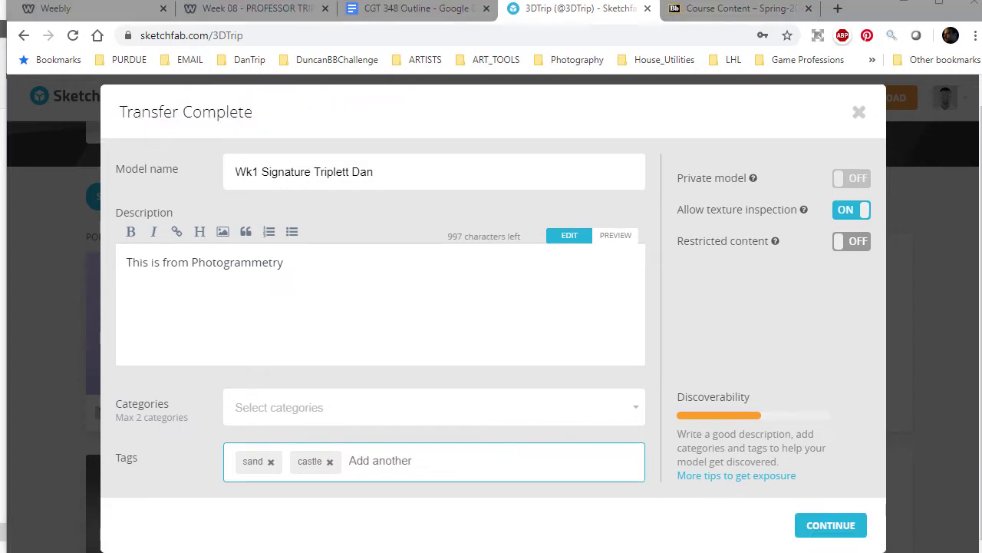
{"action": "left_click", "coordinate": [835, 531]}
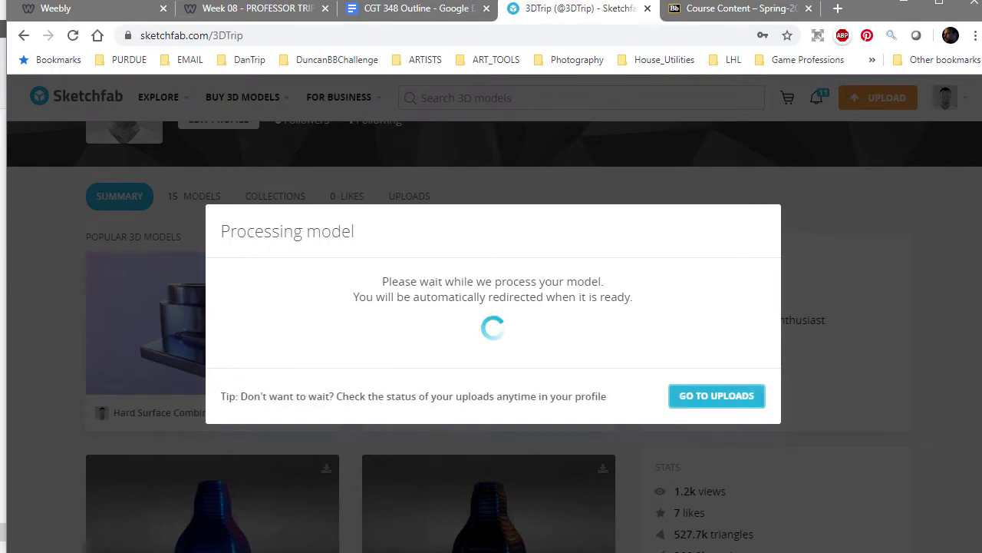
Switch to File Explorer and go up from sourceimages to the projects folder
{"action": "key", "text": "alt+Tab"}
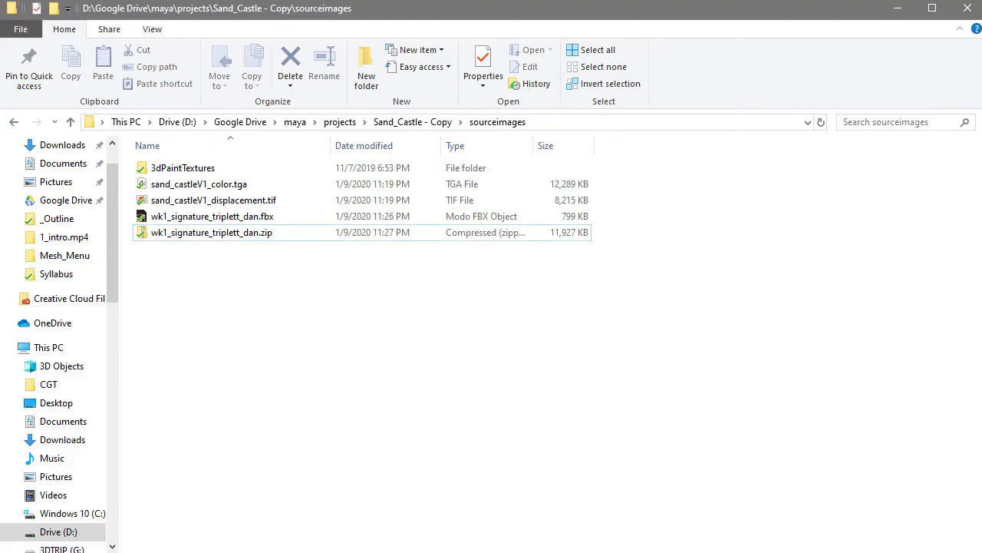
{"action": "left_click", "coordinate": [393, 125]}
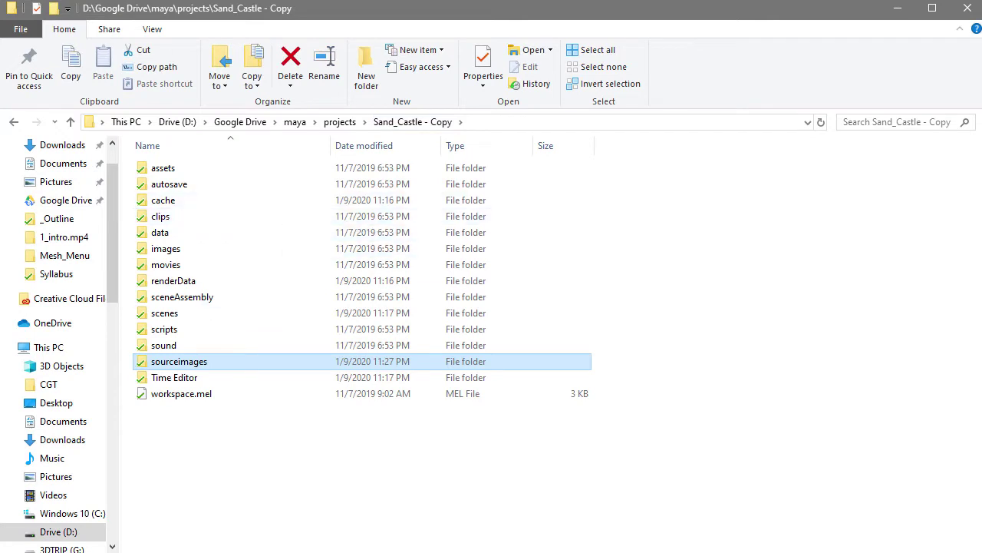
{"action": "left_click", "coordinate": [340, 125]}
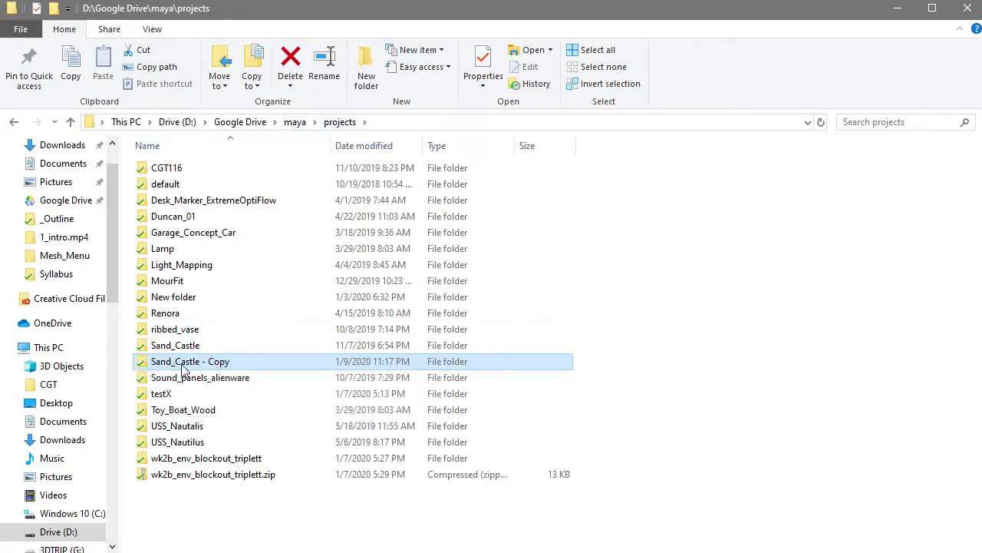
Compress the "Sand_Castle - Copy" folder into a zip archive named wk1_signature followed by the author's last and first name
{"action": "mouse_move", "coordinate": [216, 368]}
{"action": "right_click", "coordinate": [206, 370]}
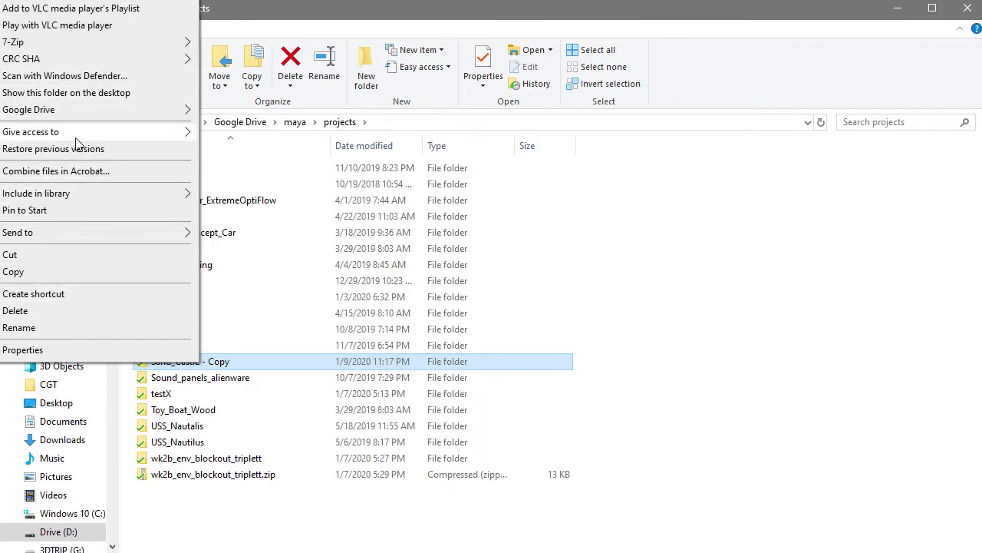
{"action": "mouse_move", "coordinate": [71, 236]}
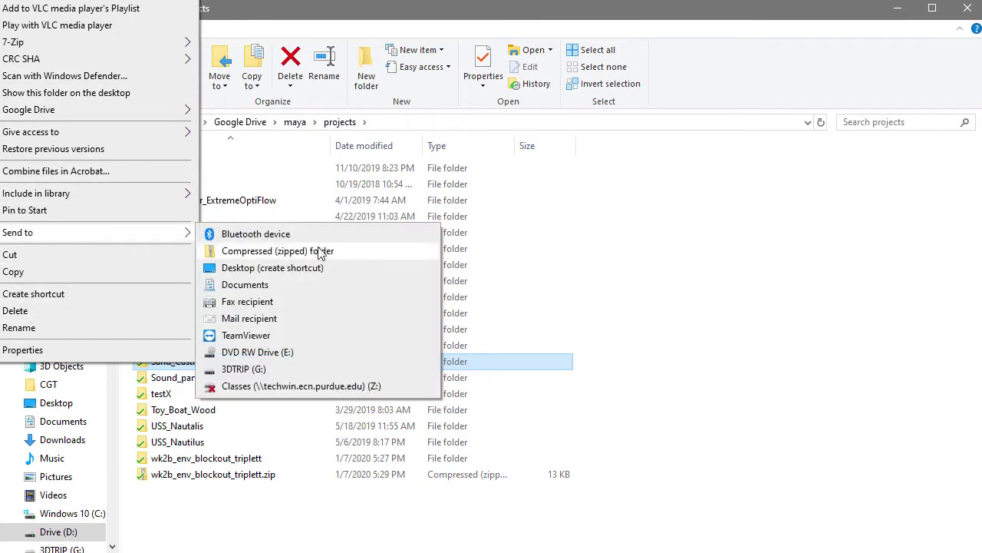
{"action": "left_click", "coordinate": [292, 252]}
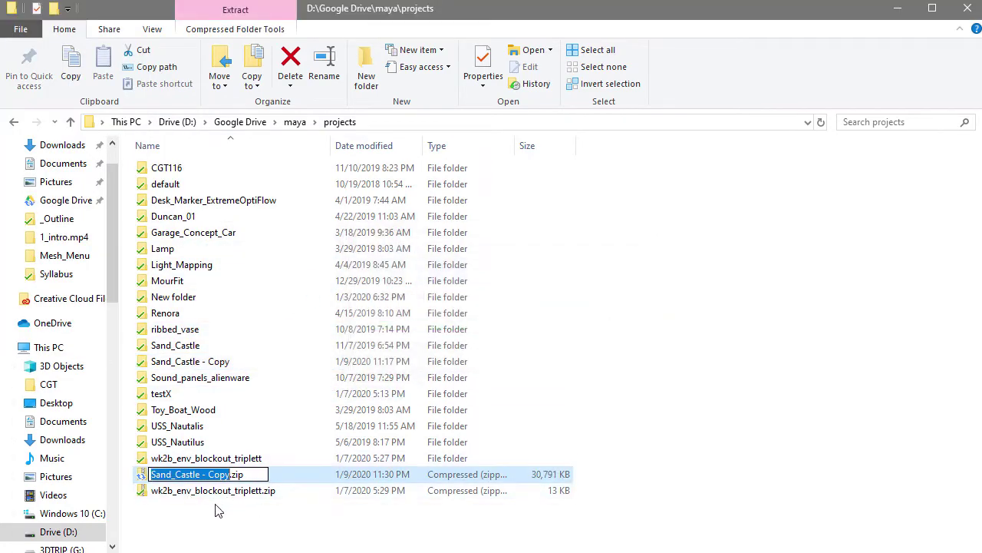
{"action": "type", "text": "wk1_signature_triplett_dan"}
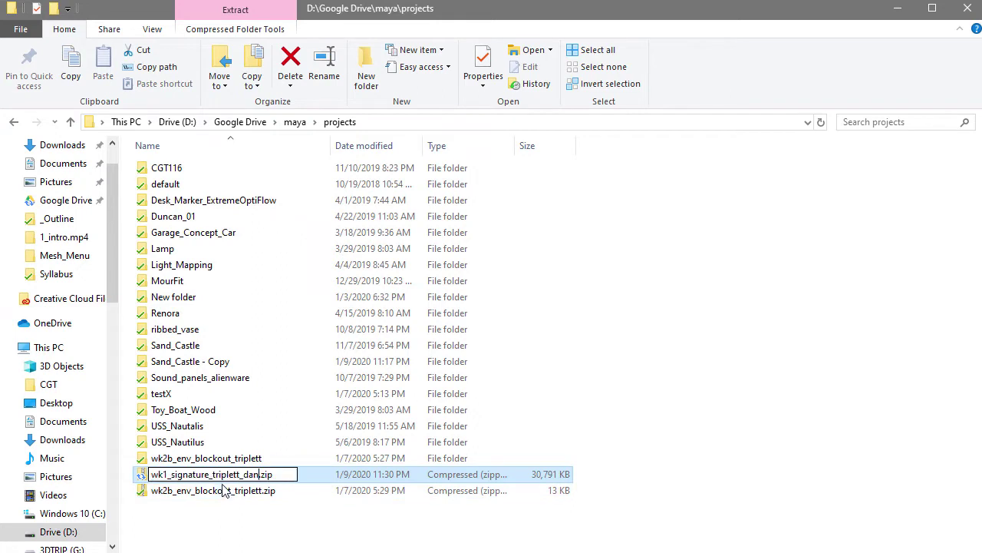
{"action": "left_click", "coordinate": [228, 526]}
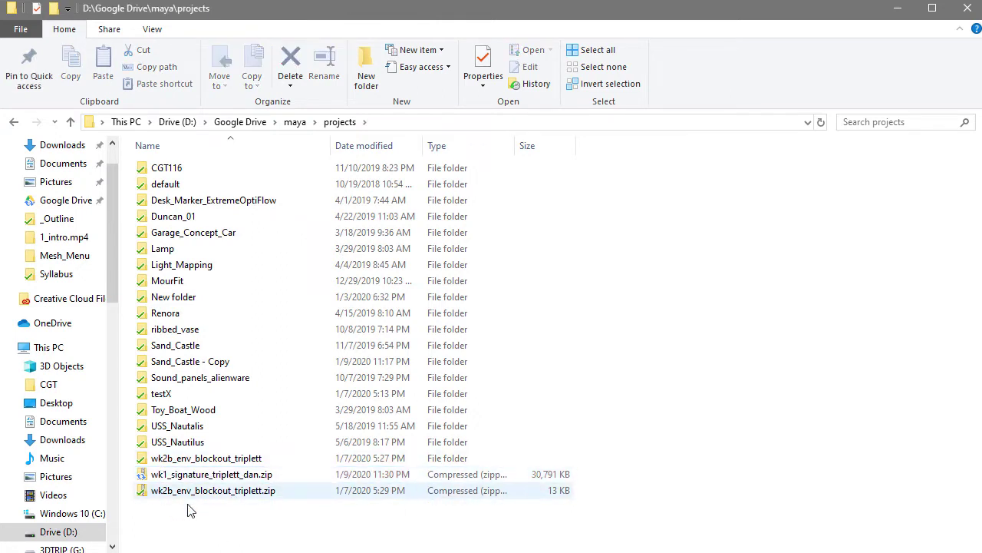
{"action": "left_click", "coordinate": [166, 497]}
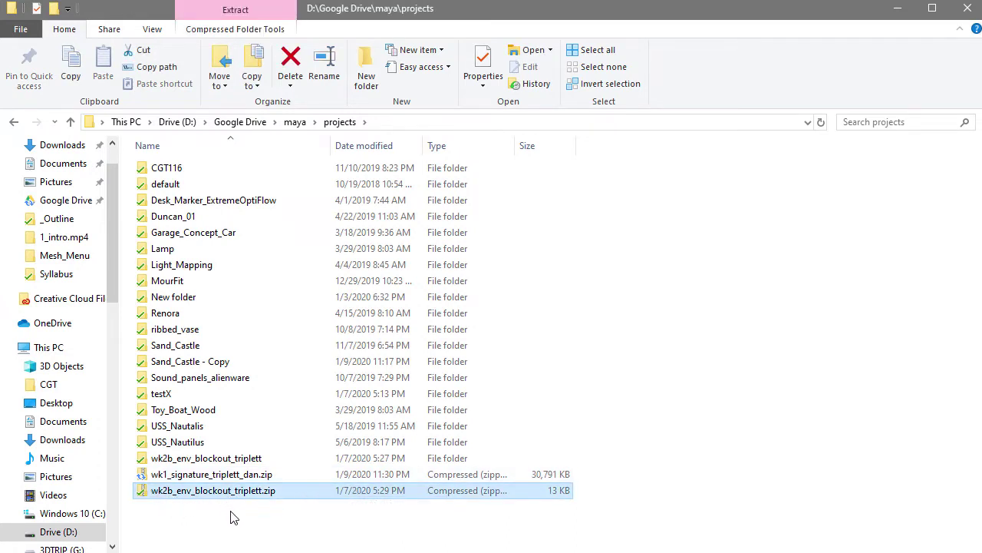
{"action": "left_click", "coordinate": [198, 476]}
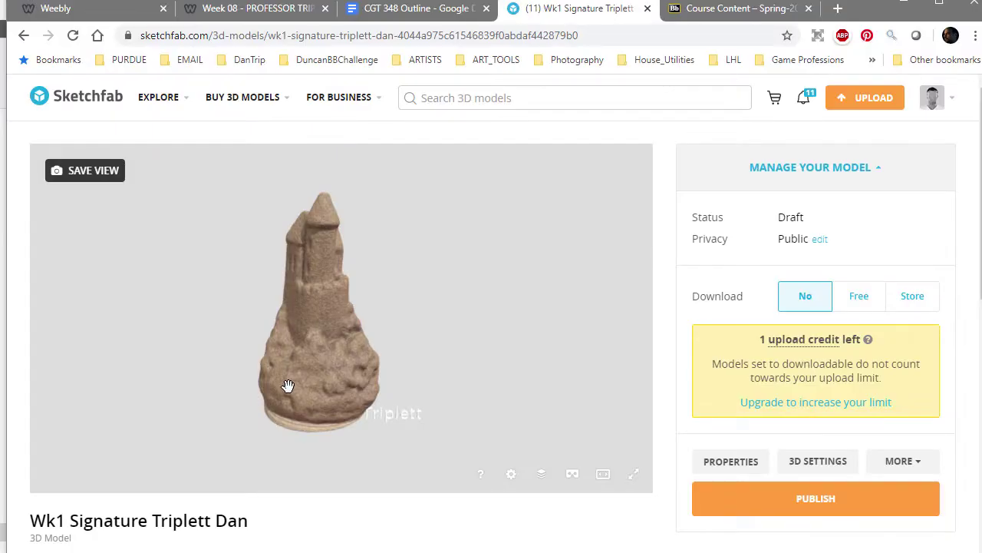
Examine the uploaded sand castle and its signature text in the Sketchfab viewer from several angles and distances
{"action": "left_click_drag", "start_coordinate": [297, 347], "coordinate": [368, 333]}
{"action": "scroll", "coordinate": [372, 340], "scroll_direction": "up", "scroll_amount": 5}
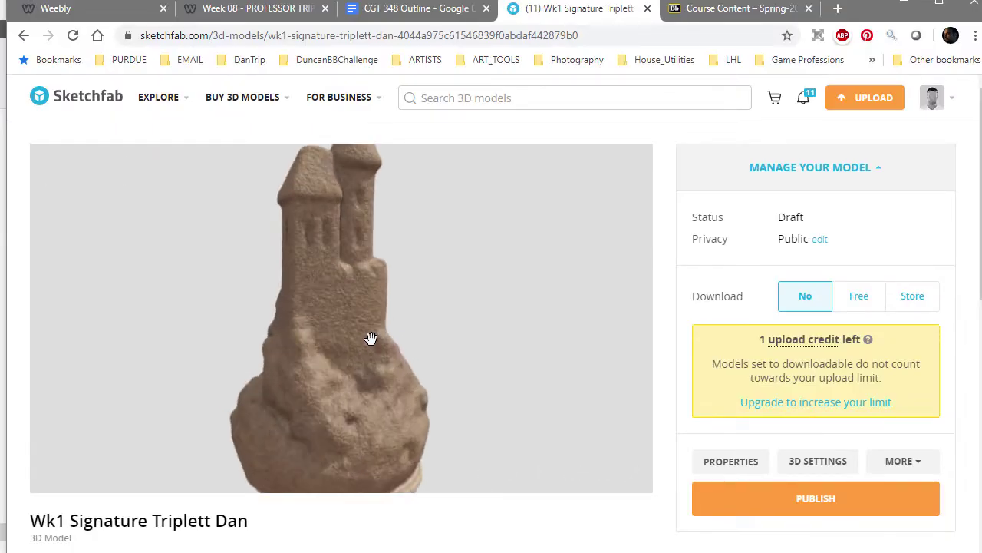
{"action": "left_click_drag", "start_coordinate": [468, 375], "coordinate": [335, 293]}
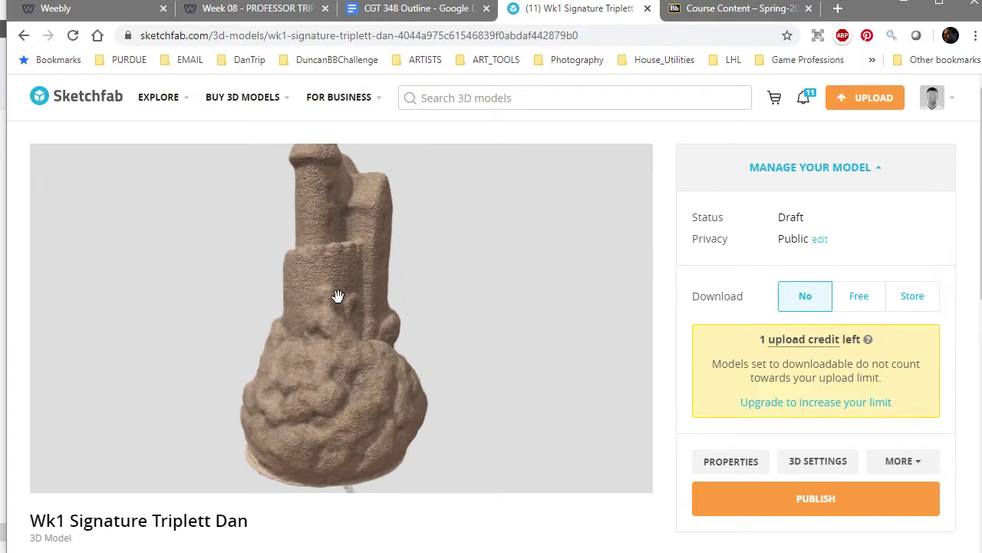
{"action": "scroll", "coordinate": [336, 332], "scroll_direction": "up", "scroll_amount": 3}
{"action": "left_click_drag", "start_coordinate": [336, 332], "coordinate": [392, 344]}
{"action": "scroll", "coordinate": [380, 326], "scroll_direction": "down", "scroll_amount": 6}
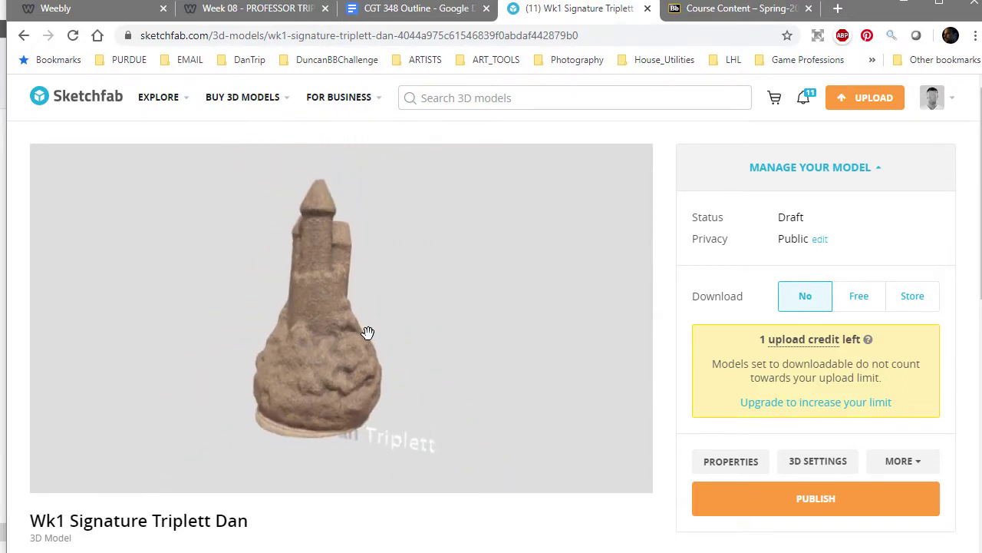
{"action": "left_click_drag", "start_coordinate": [306, 319], "coordinate": [406, 348]}
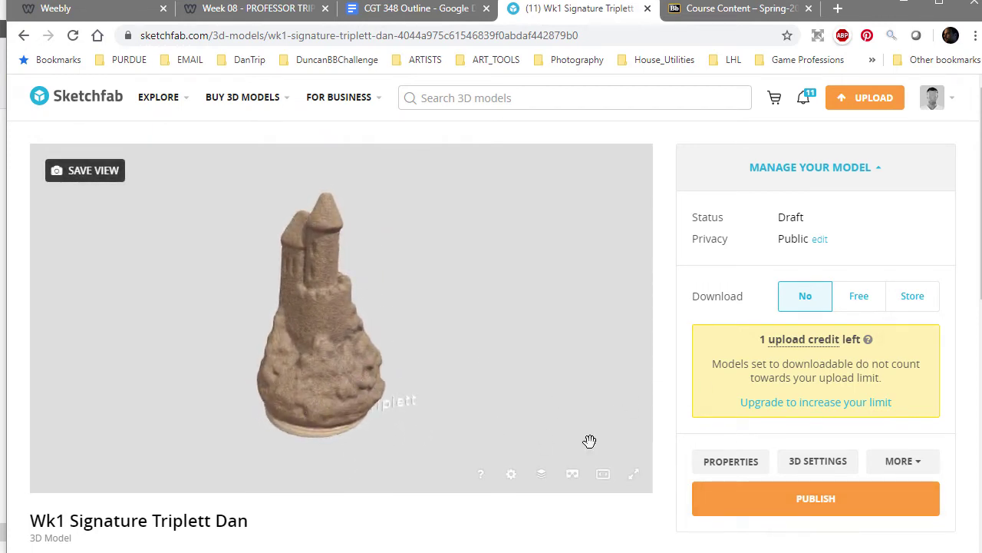
{"action": "left_click_drag", "start_coordinate": [391, 392], "coordinate": [420, 381]}
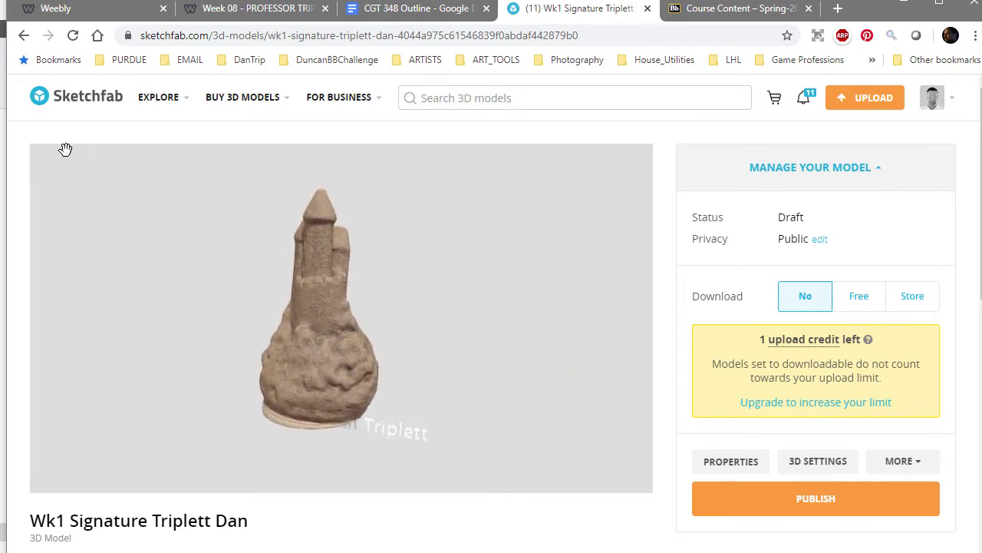
{"action": "left_click_drag", "start_coordinate": [423, 371], "coordinate": [444, 359]}
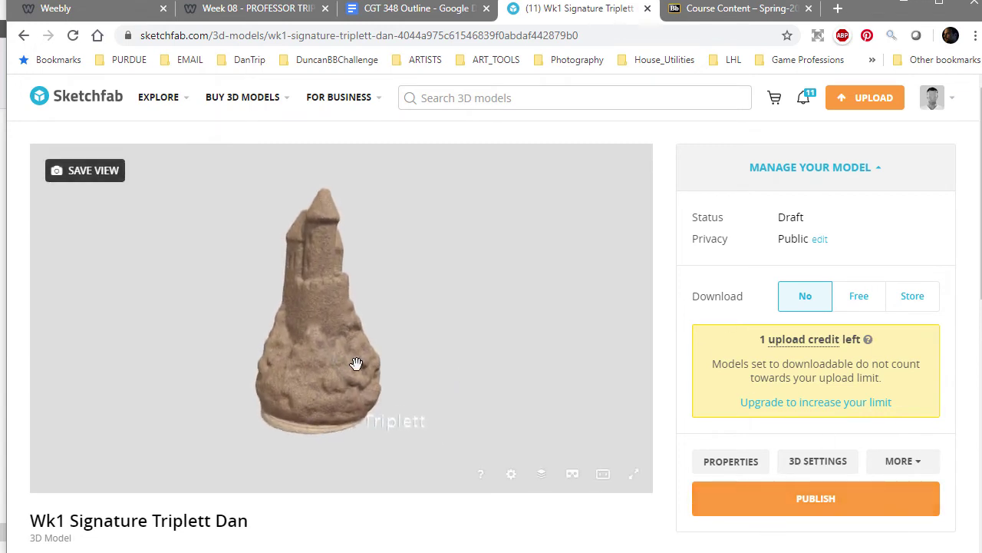
Publish the sand castle model with its Download option set to No and dismiss the publication dialog
{"action": "left_click", "coordinate": [857, 299]}
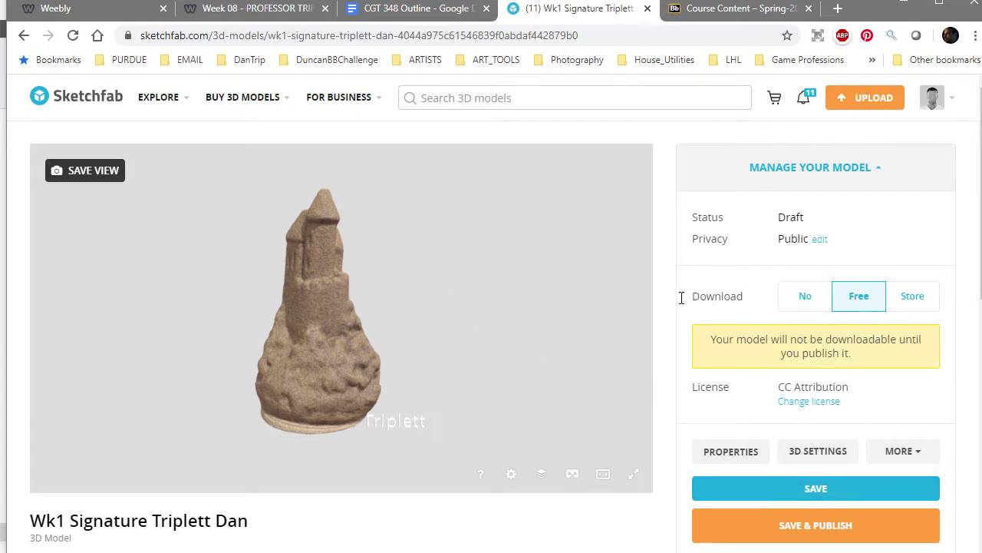
{"action": "left_click", "coordinate": [806, 298]}
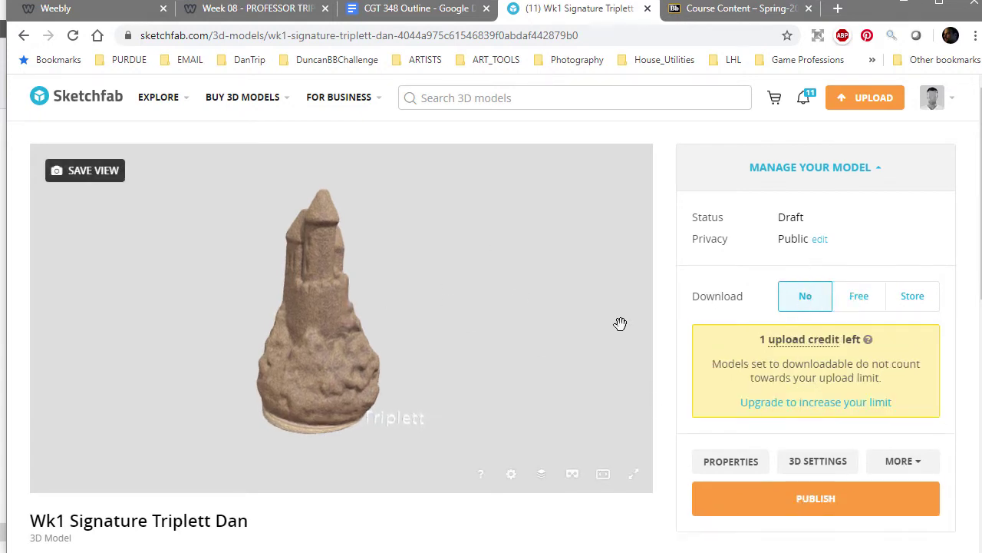
{"action": "left_click_drag", "start_coordinate": [400, 292], "coordinate": [489, 297]}
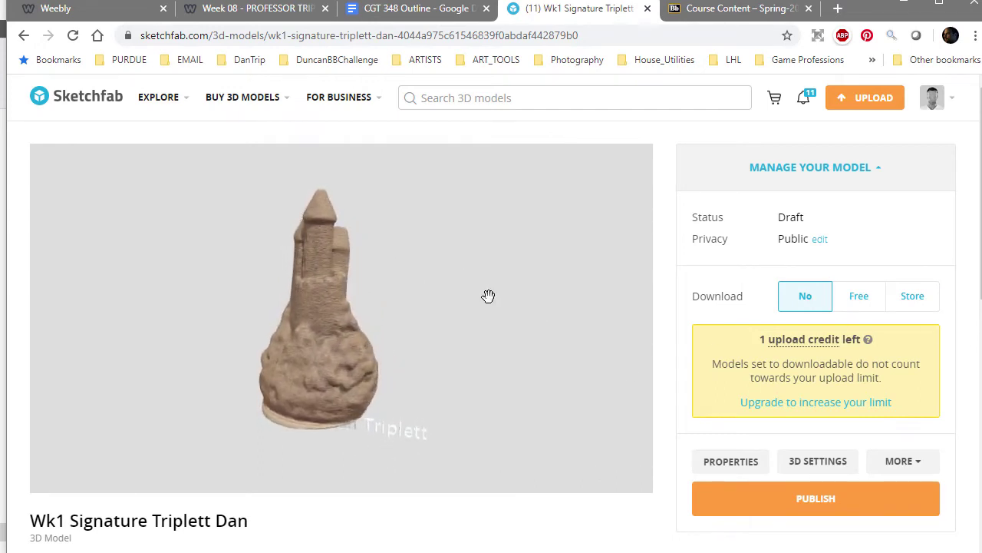
{"action": "left_click_drag", "start_coordinate": [529, 353], "coordinate": [468, 308]}
{"action": "scroll", "coordinate": [472, 307], "scroll_direction": "up", "scroll_amount": 3}
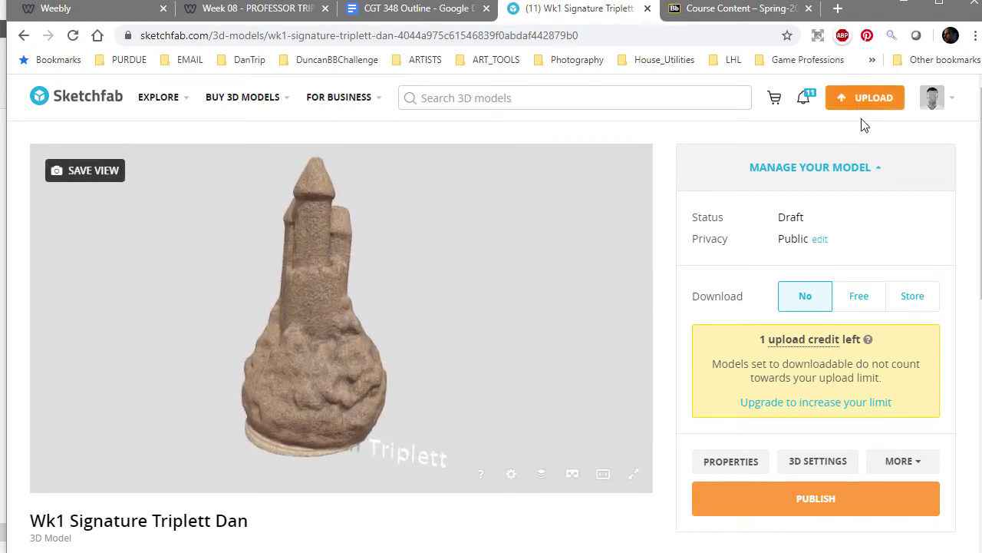
{"action": "scroll", "coordinate": [857, 467], "scroll_direction": "down", "scroll_amount": 2}
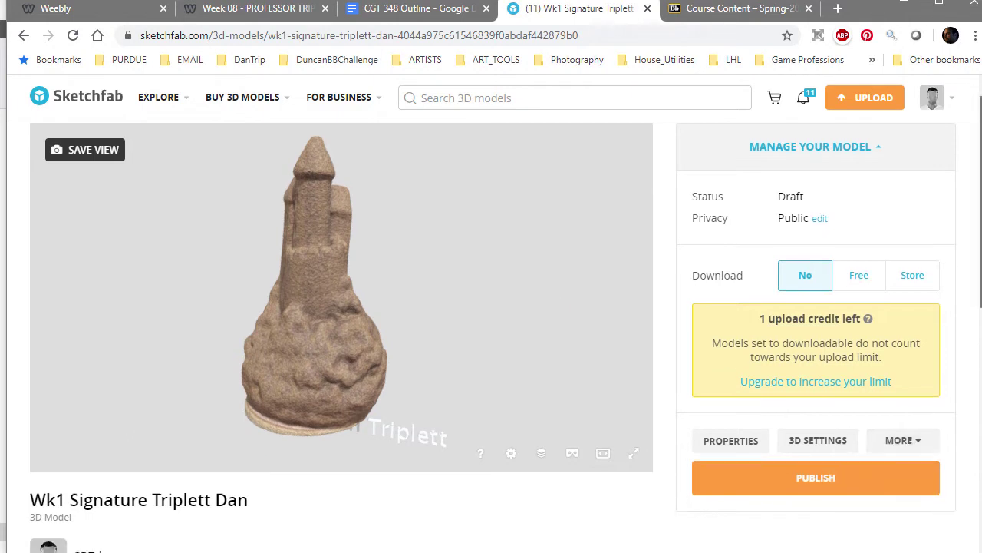
{"action": "scroll", "coordinate": [491, 337], "scroll_direction": "down", "scroll_amount": 1}
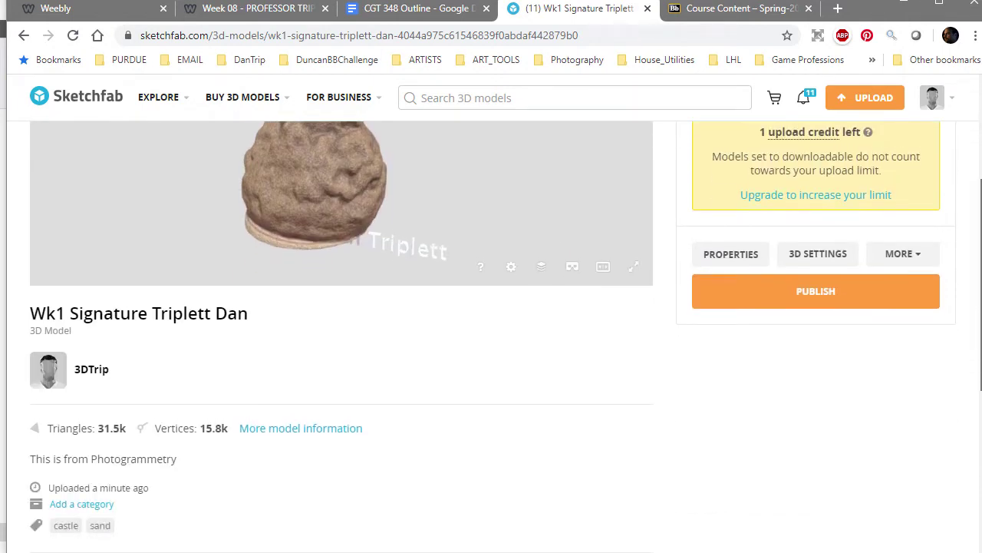
{"action": "scroll", "coordinate": [491, 337], "scroll_direction": "up", "scroll_amount": 2}
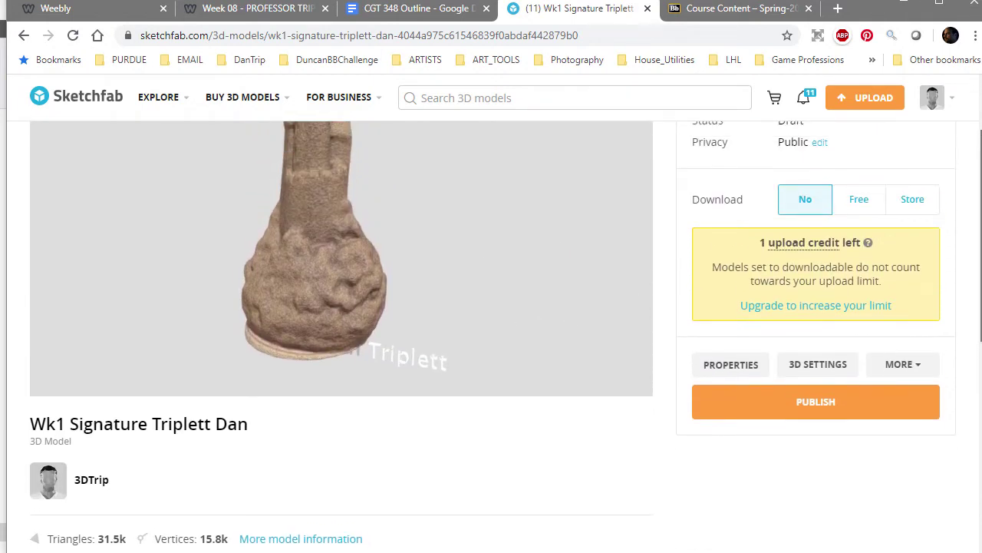
{"action": "left_click", "coordinate": [823, 400]}
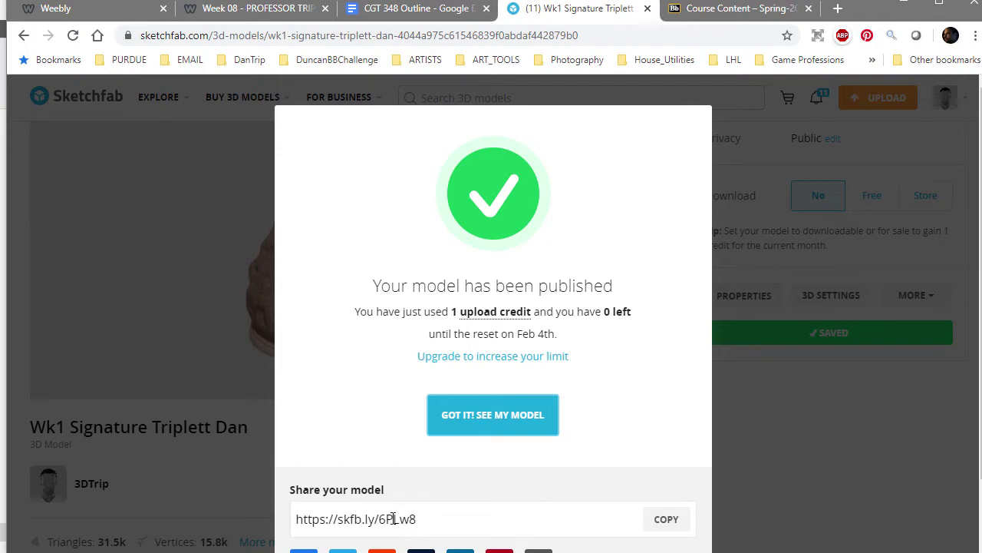
{"action": "left_click", "coordinate": [812, 455]}
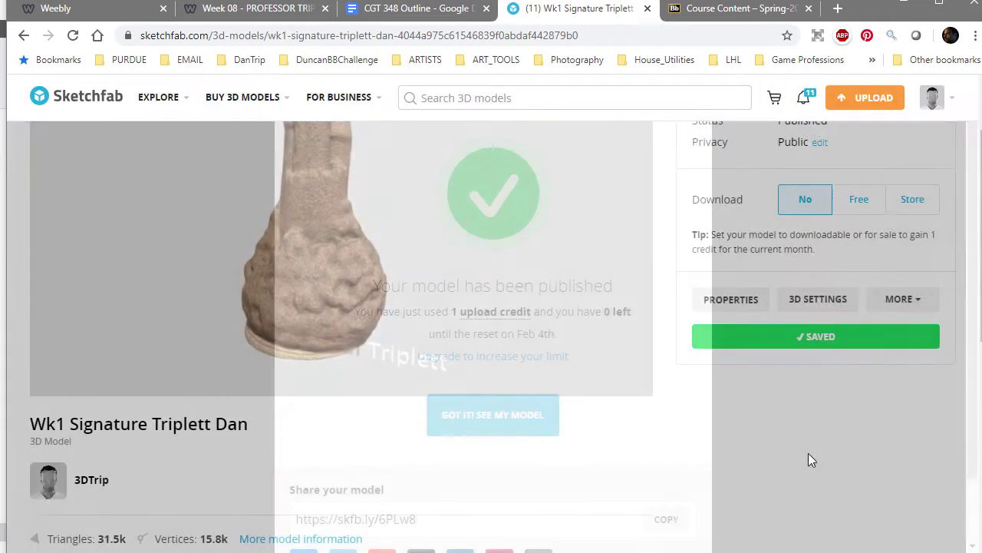
Review the published model's page, including the 3D view, model information, description and tags
{"action": "scroll", "coordinate": [249, 460], "scroll_direction": "down", "scroll_amount": 2}
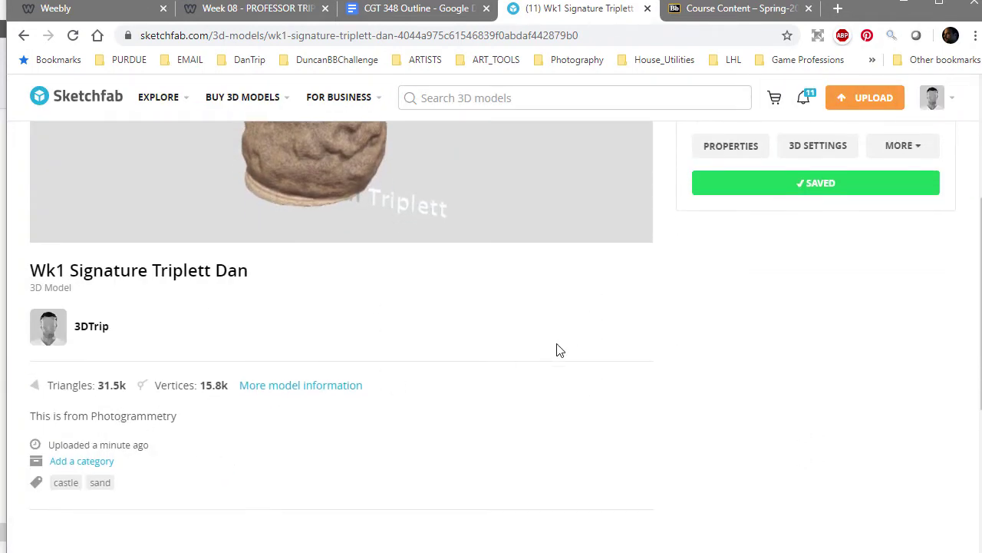
{"action": "scroll", "coordinate": [756, 307], "scroll_direction": "up", "scroll_amount": 2}
{"action": "scroll", "coordinate": [814, 322], "scroll_direction": "up", "scroll_amount": 1}
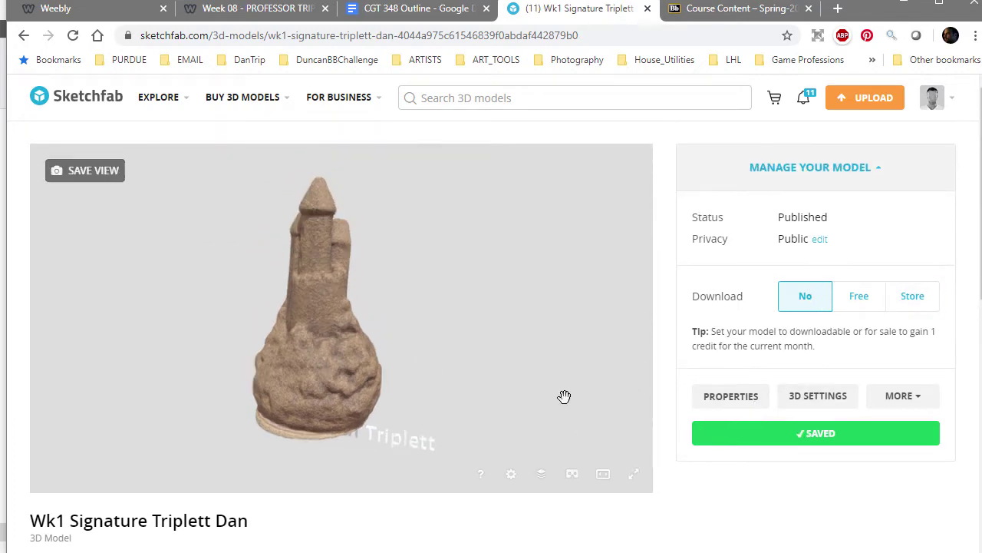
{"action": "scroll", "coordinate": [538, 503], "scroll_direction": "down", "scroll_amount": 3}
{"action": "scroll", "coordinate": [491, 442], "scroll_direction": "down", "scroll_amount": 2}
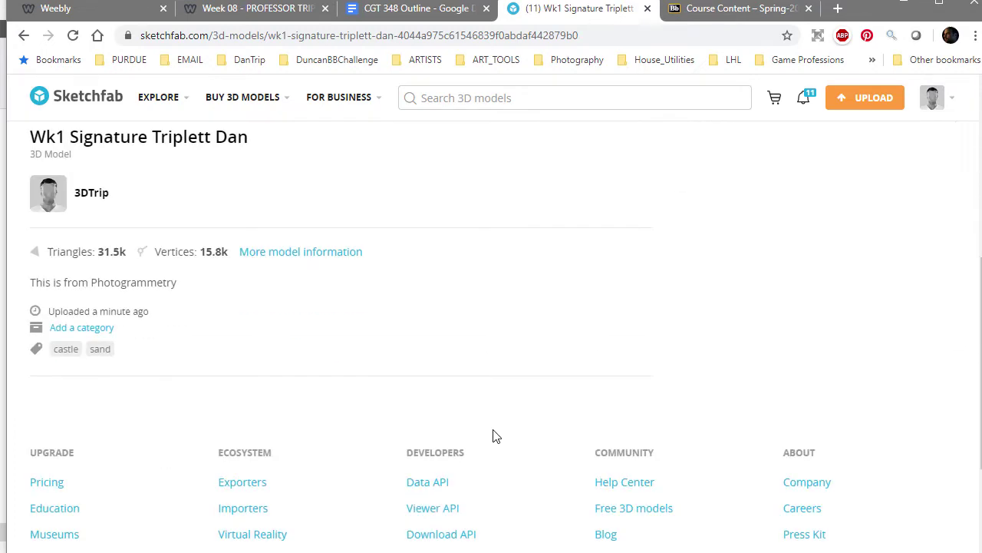
{"action": "scroll", "coordinate": [356, 343], "scroll_direction": "up", "scroll_amount": 3}
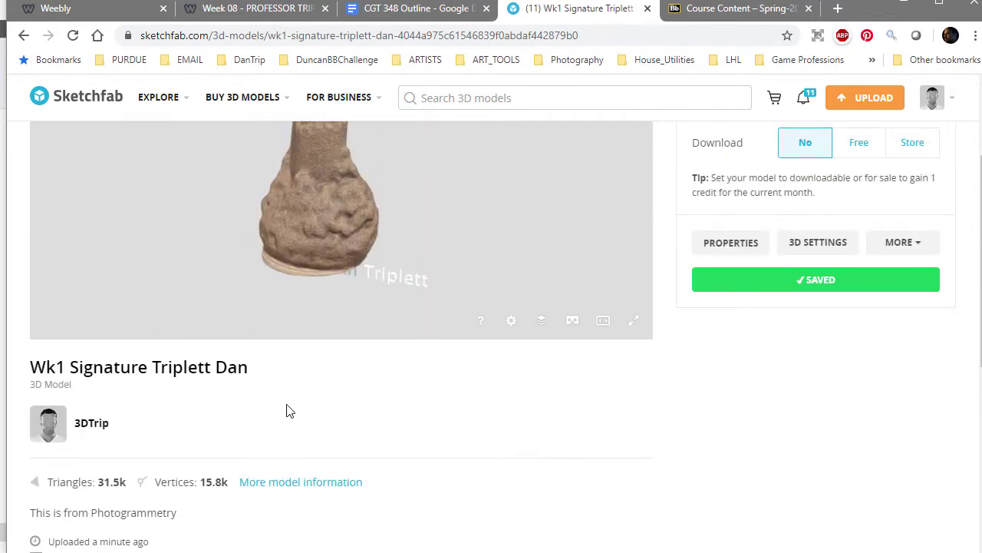
Reload the published model's page and copy its iframe embed code at 640 × 480 size
{"action": "key", "text": "F5"}
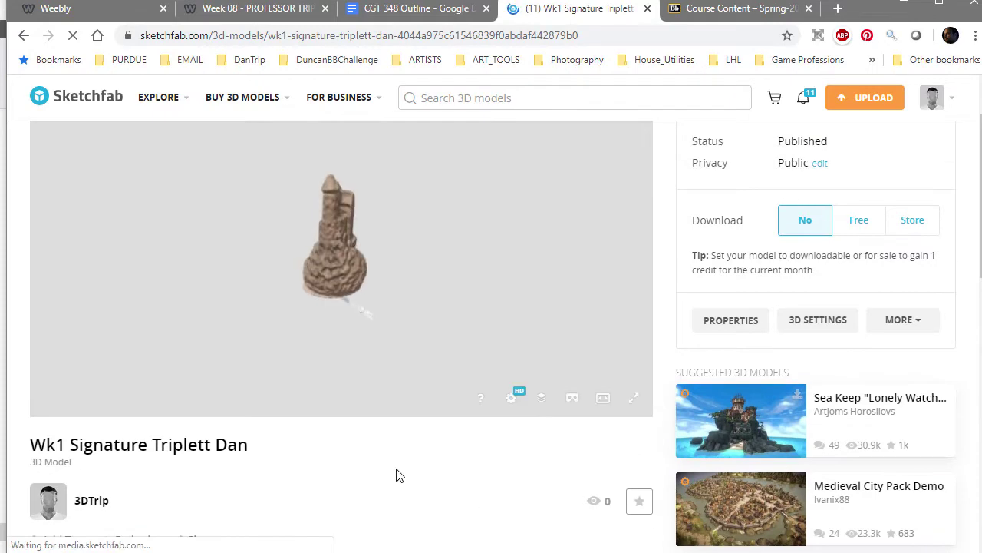
{"action": "scroll", "coordinate": [353, 474], "scroll_direction": "down", "scroll_amount": 1}
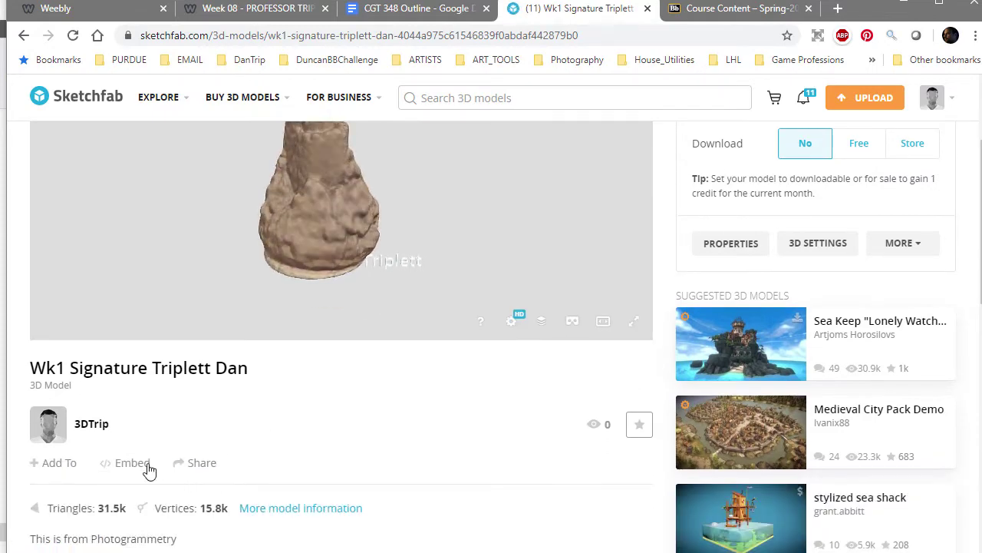
{"action": "left_click", "coordinate": [131, 467]}
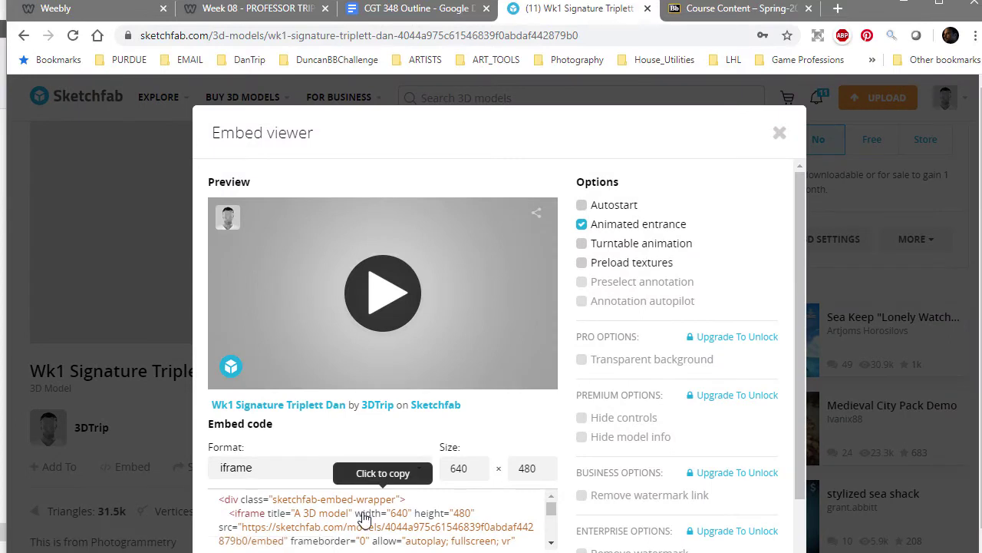
{"action": "left_click", "coordinate": [365, 519]}
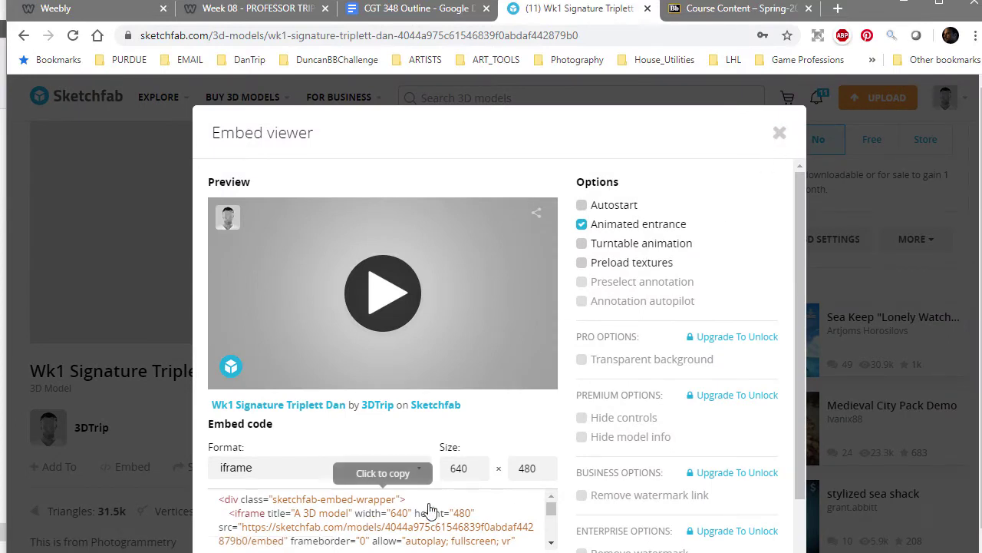
{"action": "left_click", "coordinate": [779, 136]}
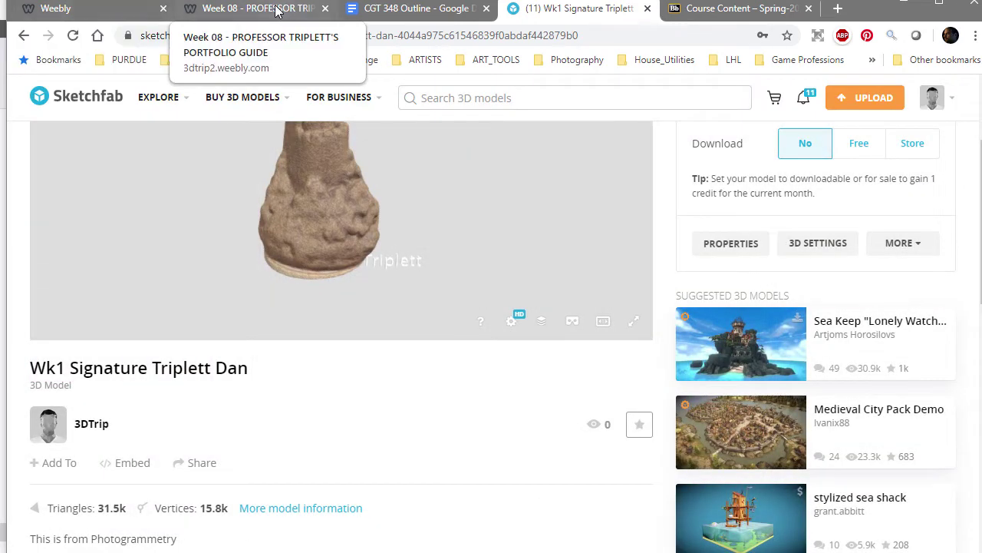
Switch to the Weebly site editor and open the portfolio site's Home page for editing
{"action": "left_click", "coordinate": [90, 9]}
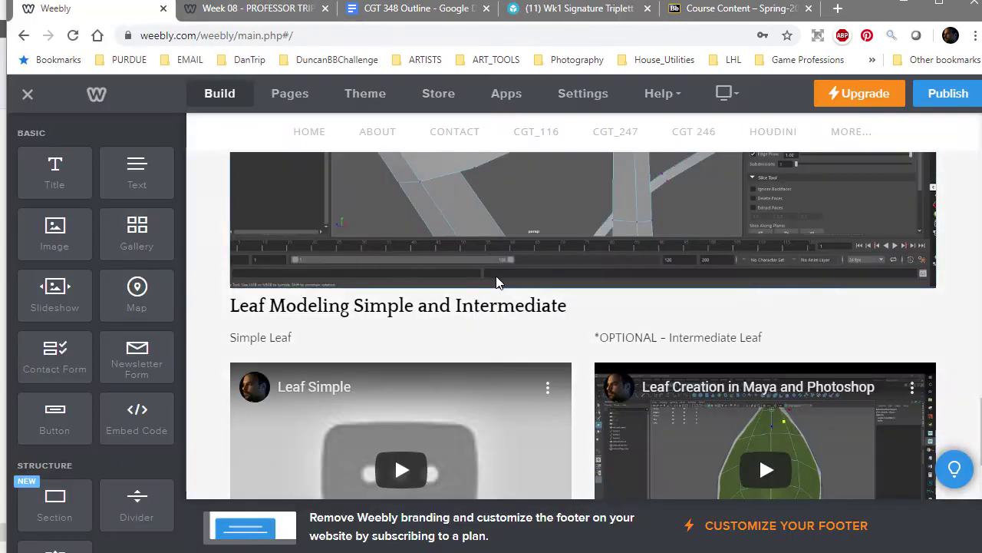
{"action": "scroll", "coordinate": [476, 450], "scroll_direction": "down", "scroll_amount": 3}
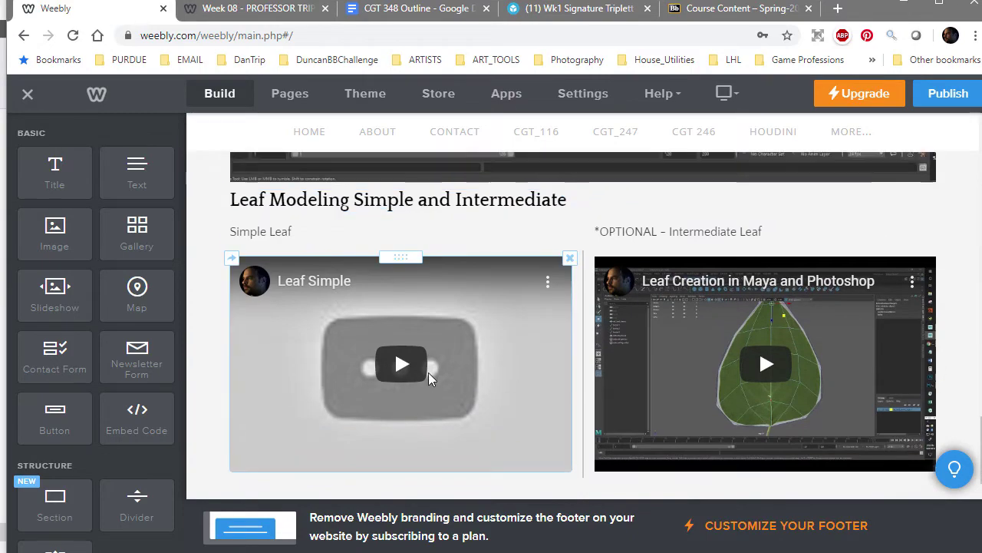
{"action": "scroll", "coordinate": [430, 368], "scroll_direction": "up", "scroll_amount": 5}
{"action": "scroll", "coordinate": [433, 354], "scroll_direction": "up", "scroll_amount": 12}
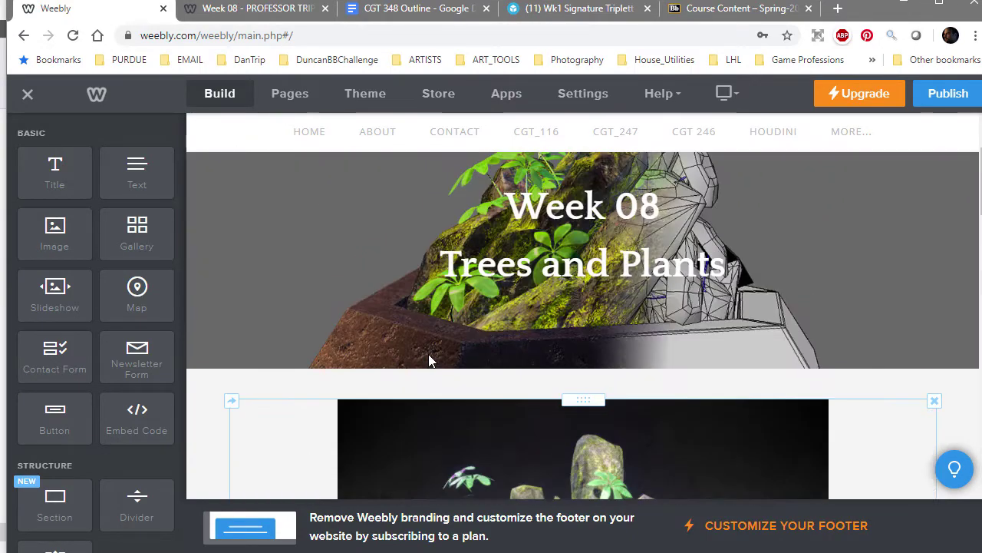
{"action": "scroll", "coordinate": [430, 357], "scroll_direction": "up", "scroll_amount": 3}
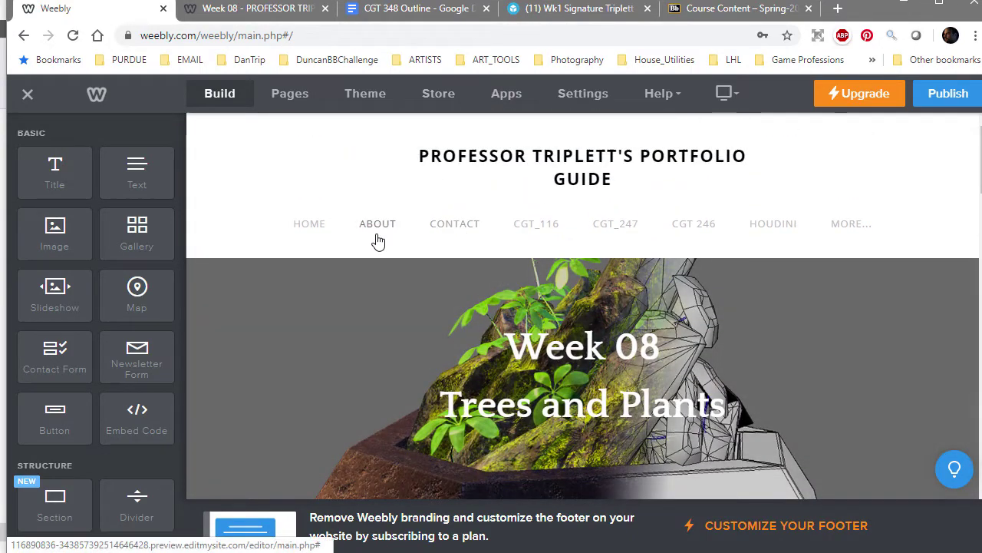
{"action": "left_click", "coordinate": [306, 227]}
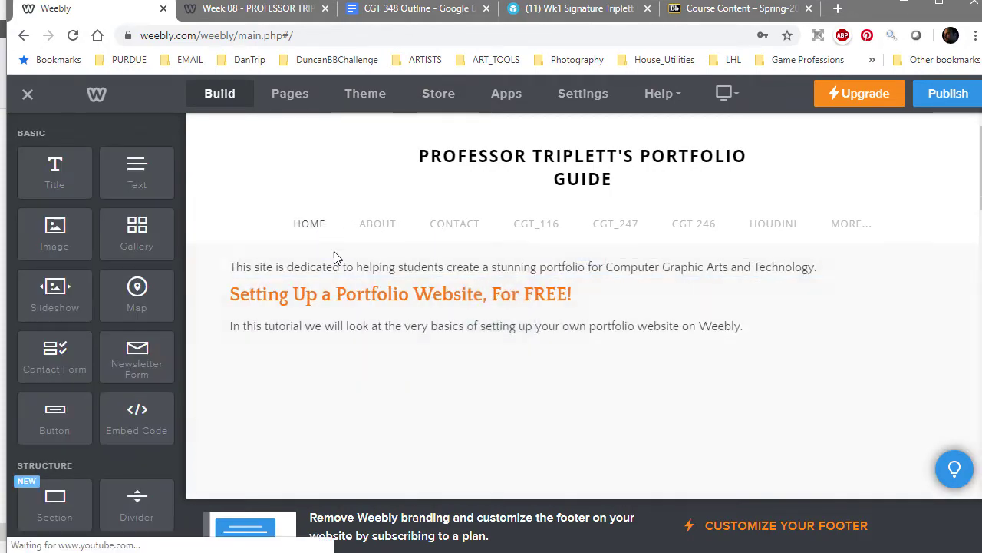
Add an Embed Code element to the Home page directly below the two OBS screen capture videos
{"action": "scroll", "coordinate": [569, 357], "scroll_direction": "down", "scroll_amount": 15}
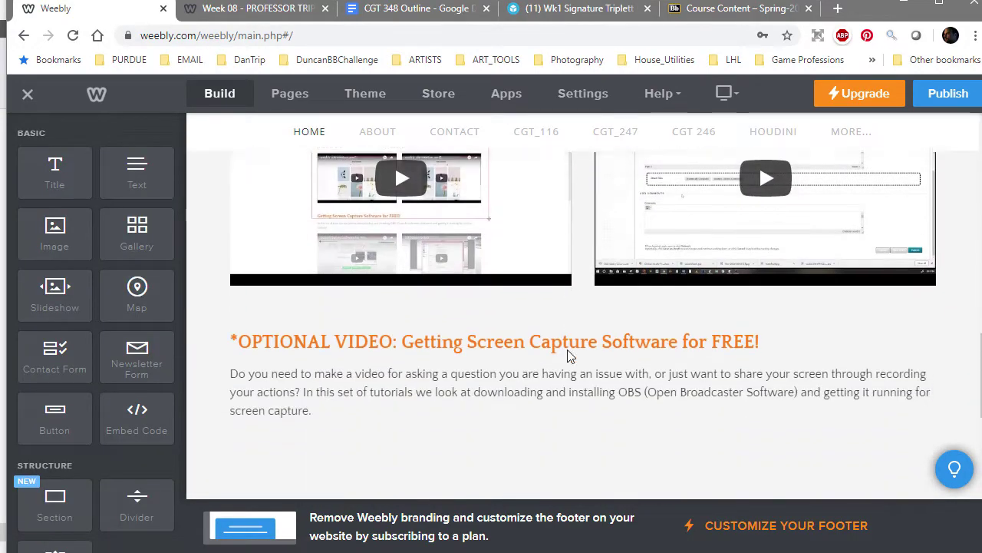
{"action": "scroll", "coordinate": [565, 346], "scroll_direction": "up", "scroll_amount": 15}
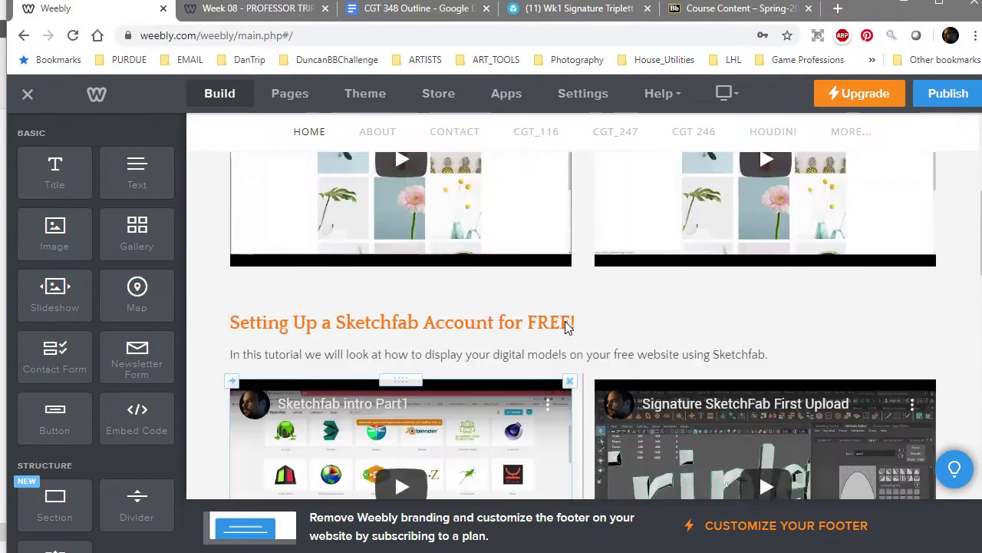
{"action": "scroll", "coordinate": [565, 328], "scroll_direction": "down", "scroll_amount": 5}
{"action": "scroll", "coordinate": [565, 327], "scroll_direction": "down", "scroll_amount": 10}
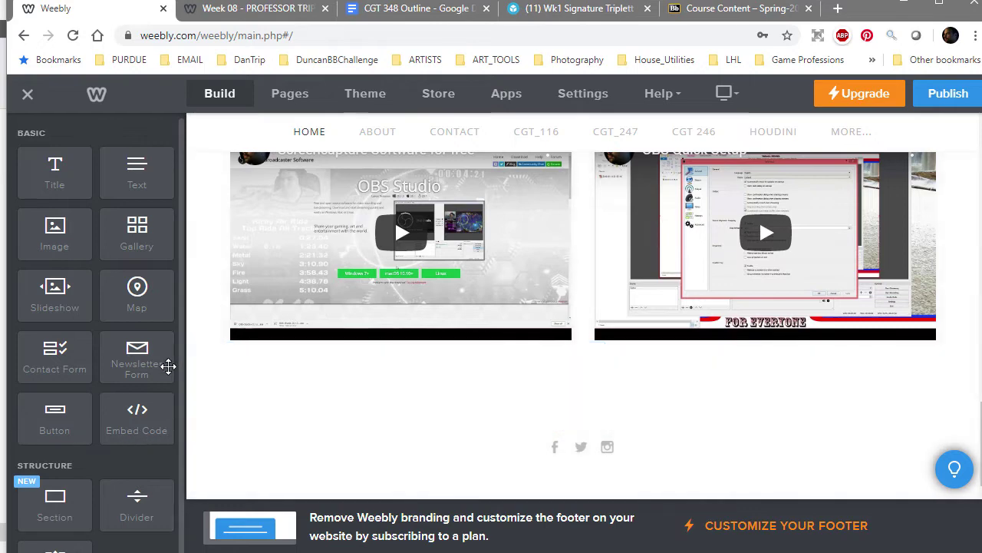
{"action": "scroll", "coordinate": [138, 321], "scroll_direction": "down", "scroll_amount": 1}
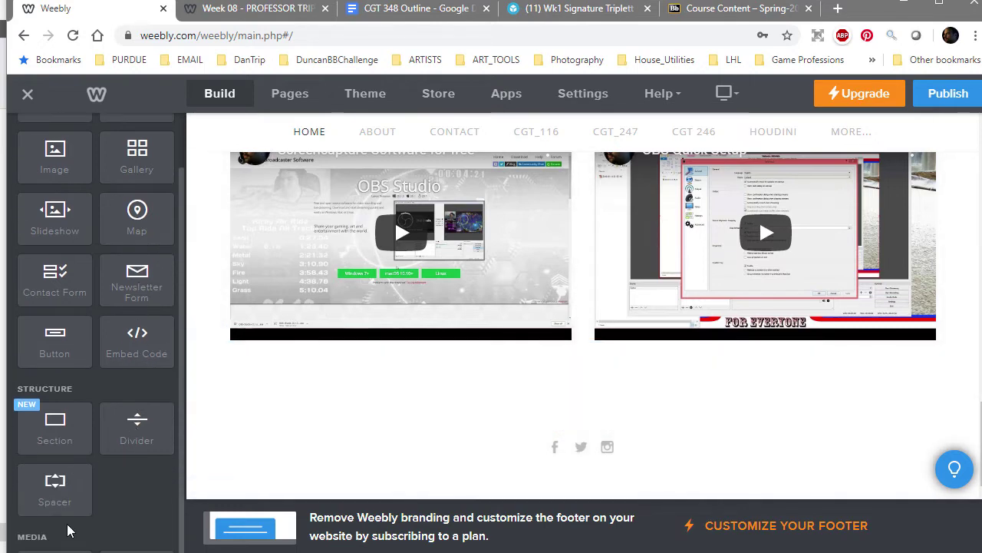
{"action": "scroll", "coordinate": [92, 430], "scroll_direction": "down", "scroll_amount": 3}
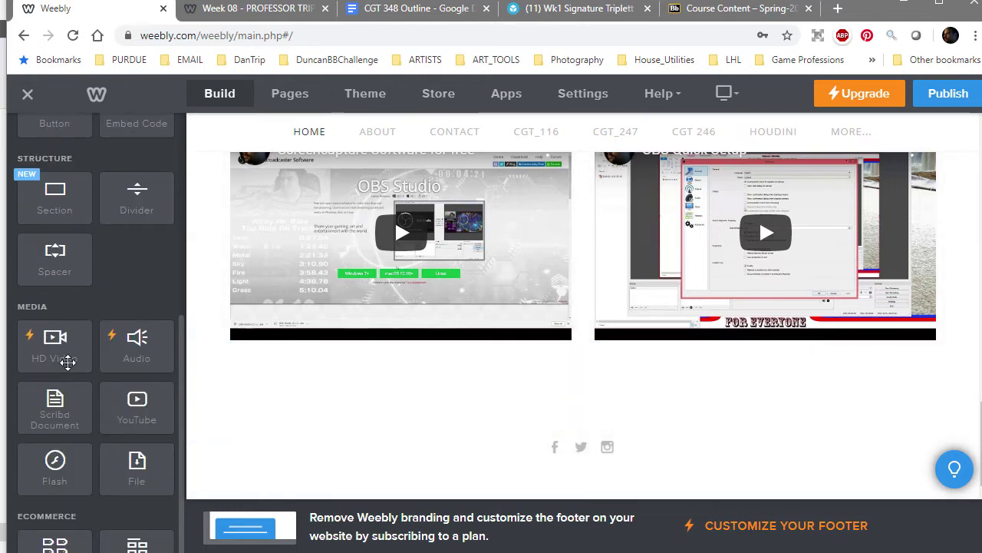
{"action": "scroll", "coordinate": [102, 432], "scroll_direction": "down", "scroll_amount": 4}
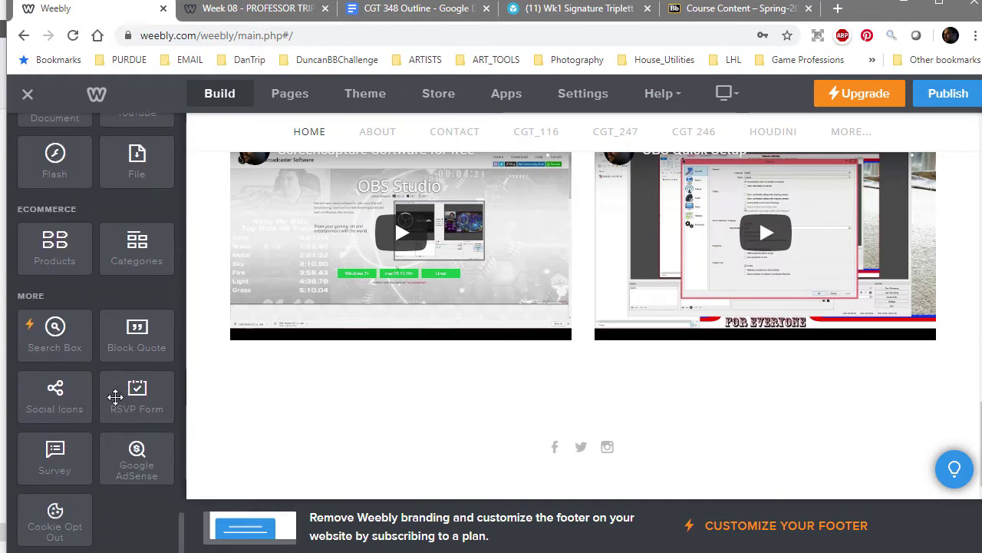
{"action": "scroll", "coordinate": [116, 435], "scroll_direction": "down", "scroll_amount": 2}
{"action": "scroll", "coordinate": [121, 421], "scroll_direction": "up", "scroll_amount": 6}
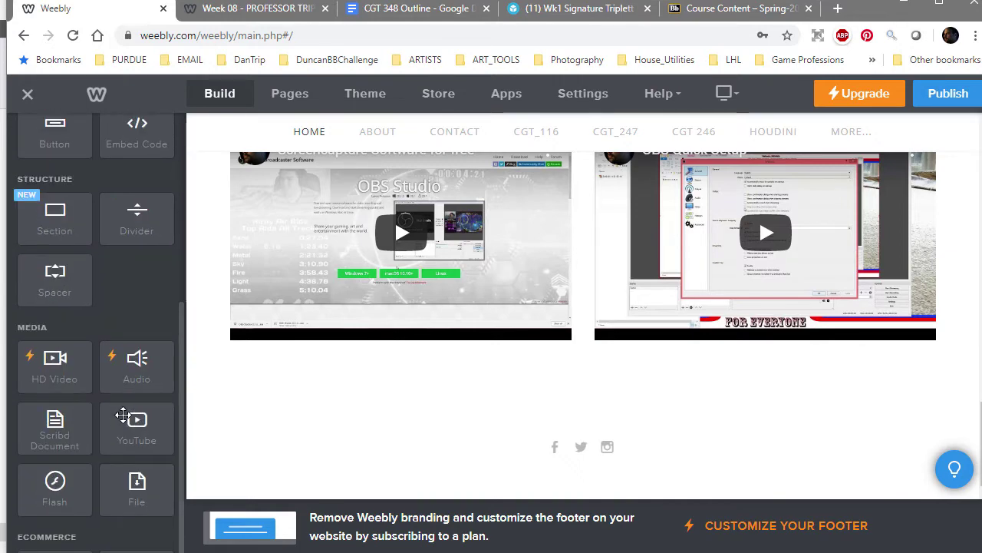
{"action": "scroll", "coordinate": [123, 422], "scroll_direction": "up", "scroll_amount": 3}
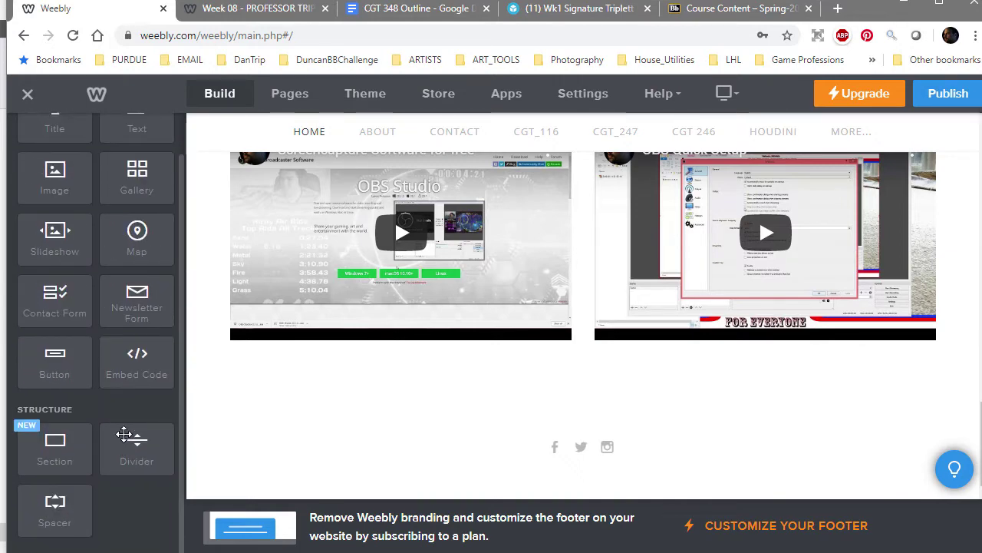
{"action": "left_click_drag", "start_coordinate": [136, 362], "coordinate": [502, 438]}
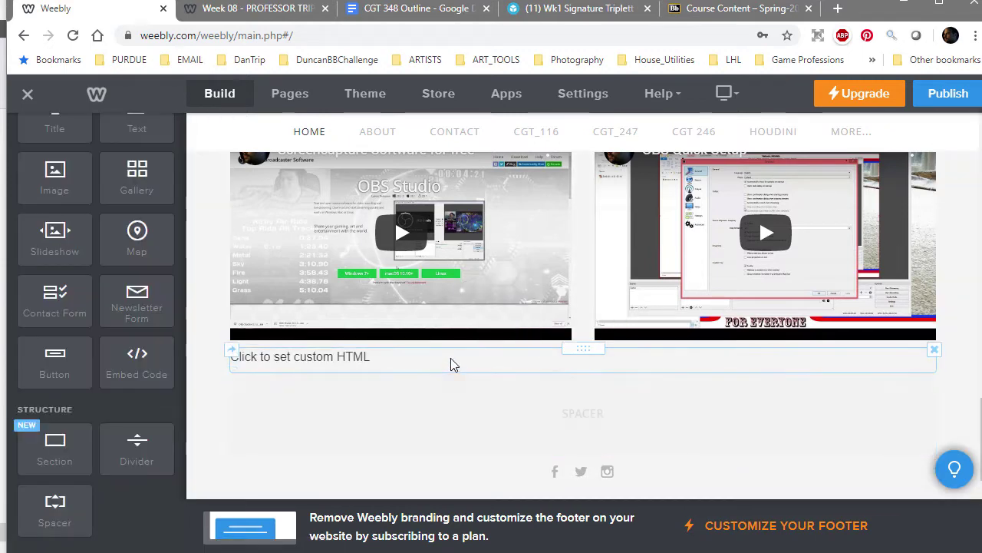
Replace the new element's placeholder with the copied Sketchfab embed code so it shows the sand castle viewer
{"action": "left_click", "coordinate": [384, 367]}
{"action": "left_click", "coordinate": [592, 195]}
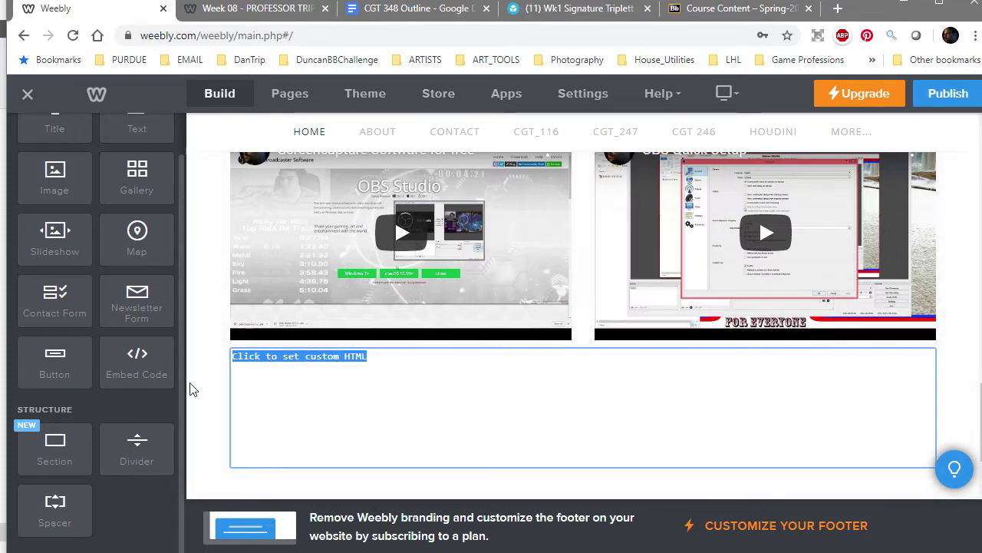
{"action": "key", "text": "ctrl+v"}
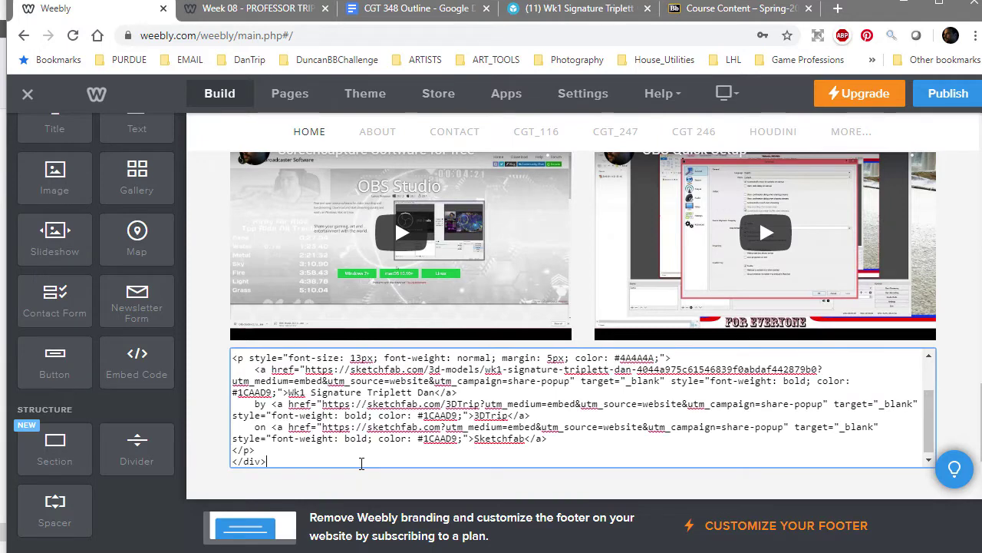
{"action": "left_click", "coordinate": [971, 352]}
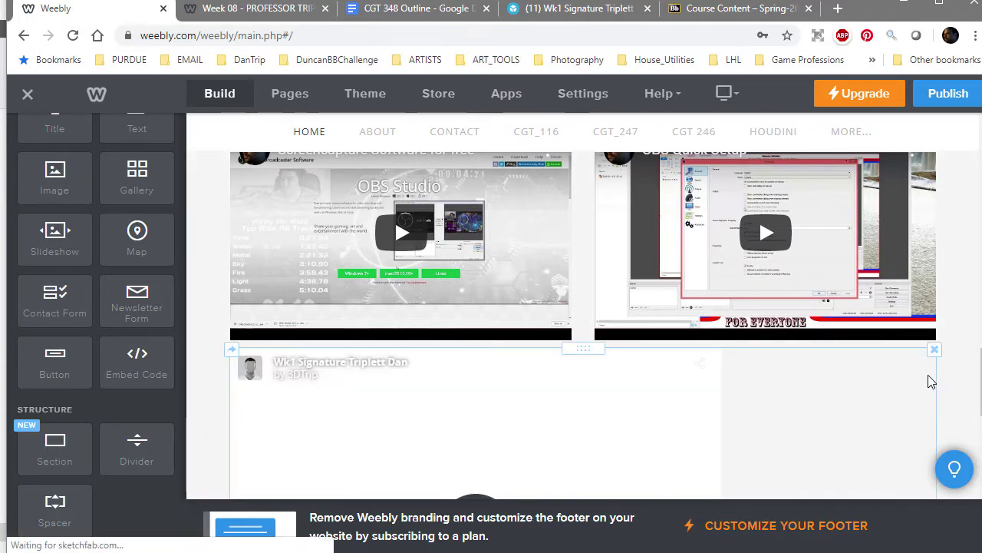
{"action": "scroll", "coordinate": [847, 379], "scroll_direction": "down", "scroll_amount": 3}
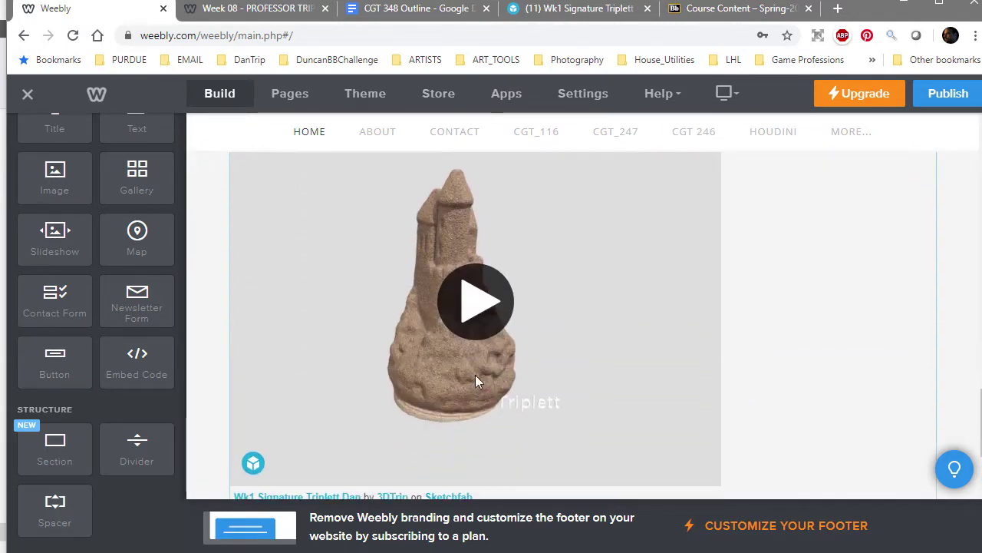
Set the position of the embedded sand castle's custom HTML element to centre and close its settings
{"action": "scroll", "coordinate": [476, 376], "scroll_direction": "up", "scroll_amount": 2}
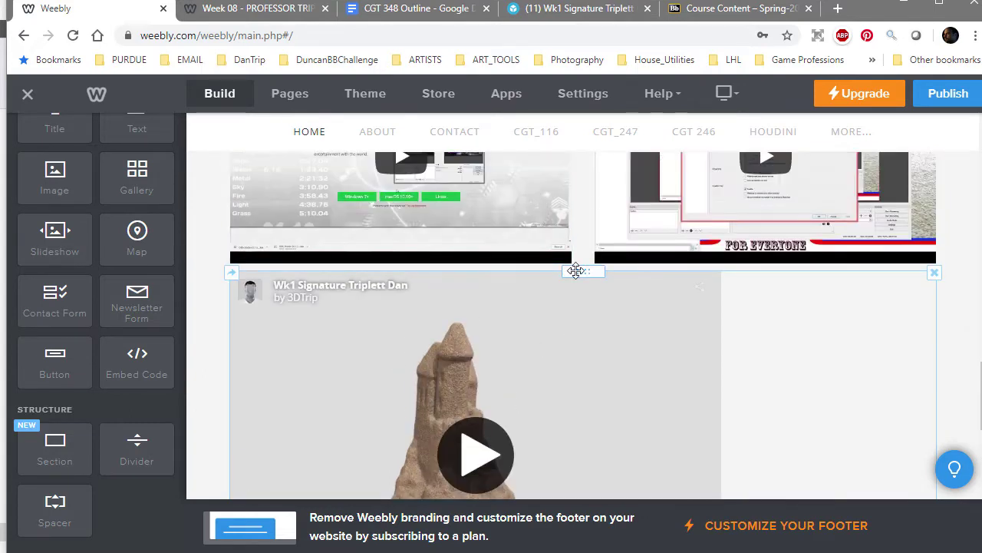
{"action": "scroll", "coordinate": [574, 337], "scroll_direction": "up", "scroll_amount": 2}
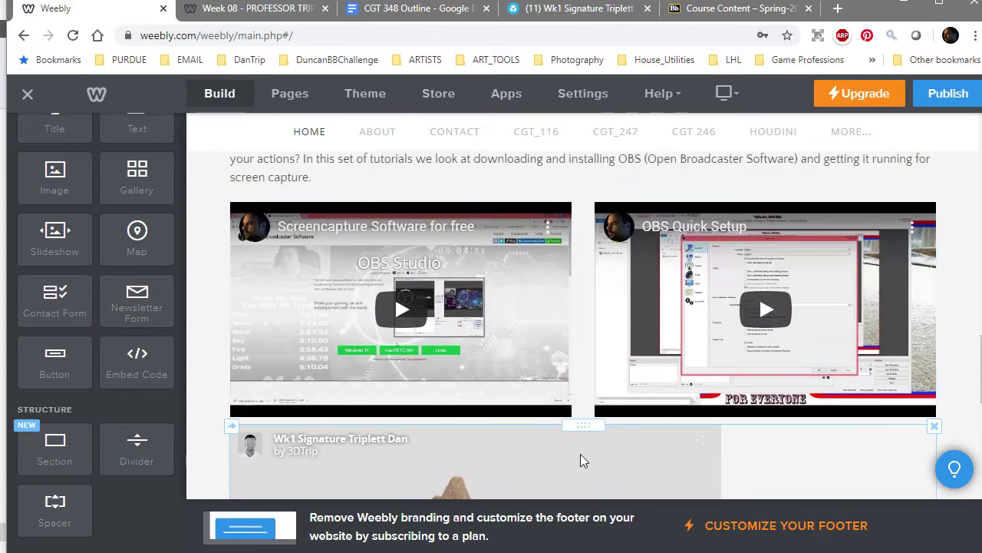
{"action": "left_click", "coordinate": [582, 453]}
{"action": "left_click", "coordinate": [648, 256]}
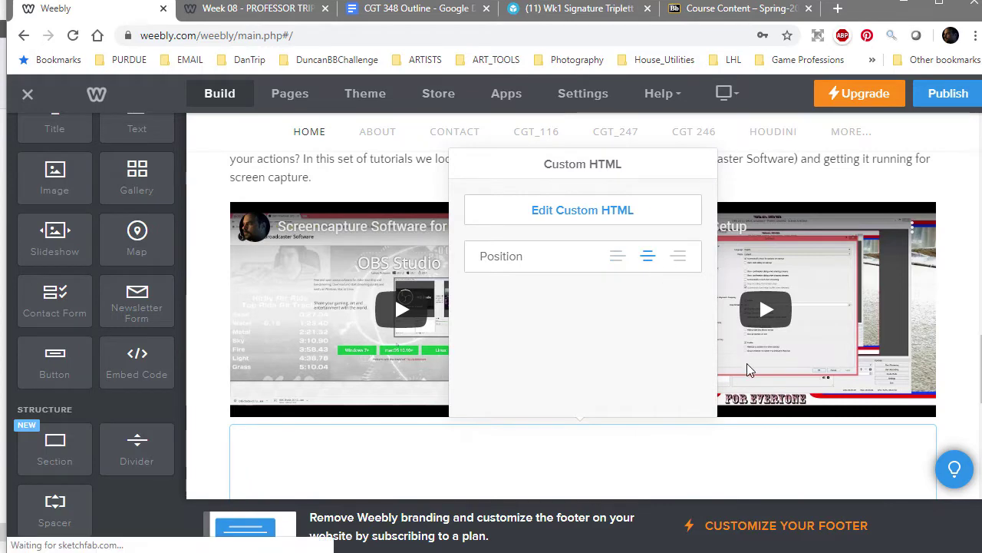
{"action": "scroll", "coordinate": [746, 363], "scroll_direction": "down", "scroll_amount": 2}
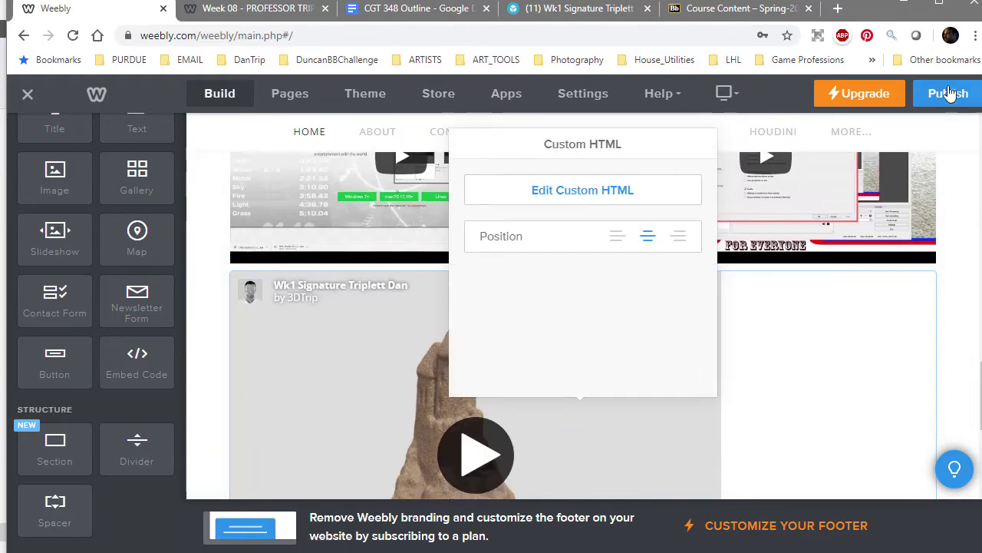
{"action": "left_click", "coordinate": [951, 138]}
Publish the portfolio website with the embedded sand castle
{"action": "left_click", "coordinate": [948, 93]}
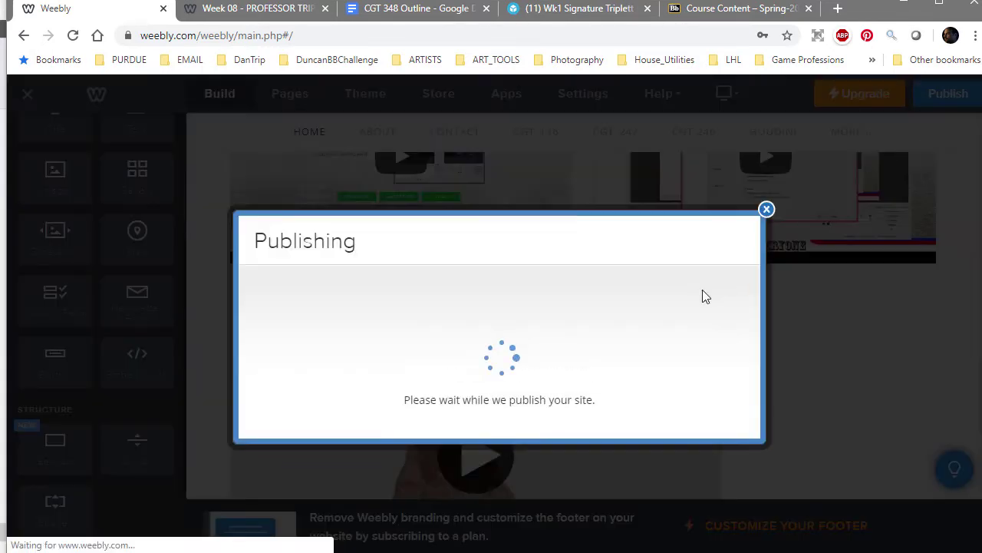
{"action": "left_click", "coordinate": [278, 9]}
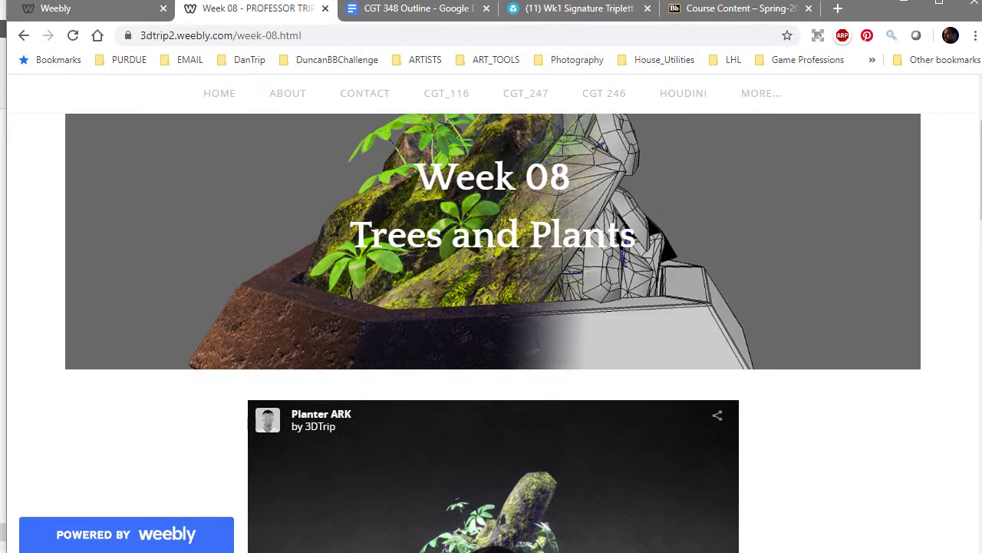
{"action": "left_click", "coordinate": [61, 9]}
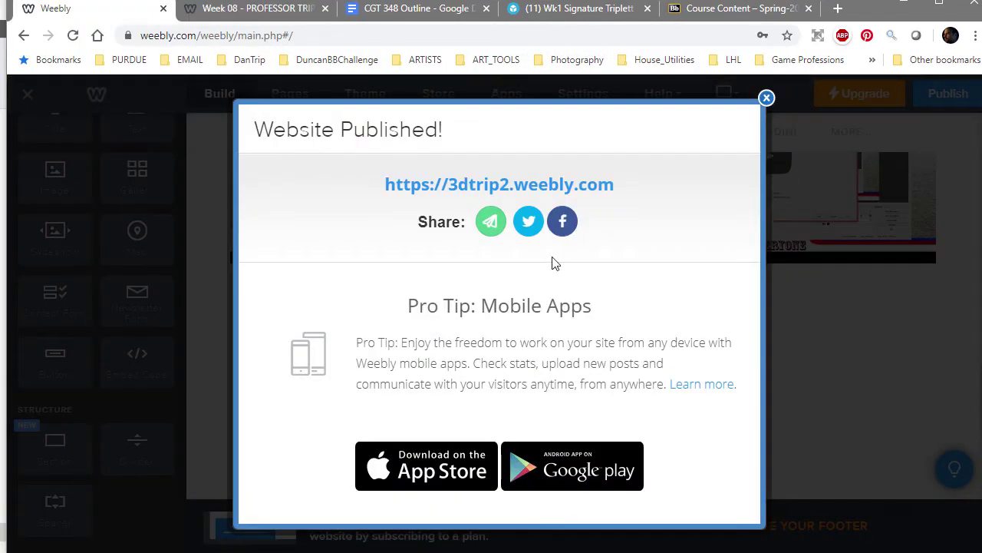
Compare the editor's web address with that of the live Week 08 page, then dismiss the publication dialog
{"action": "left_click", "coordinate": [349, 35]}
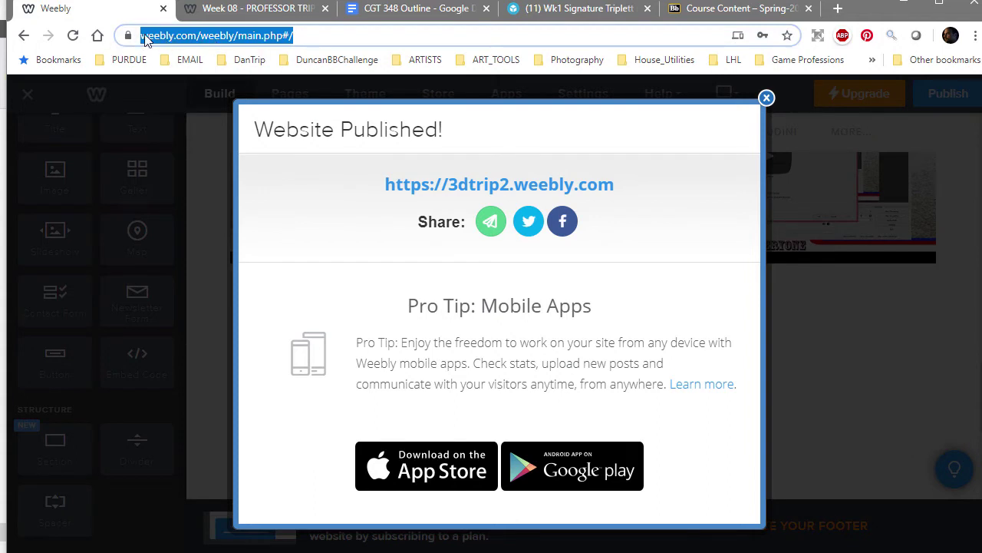
{"action": "left_click", "coordinate": [260, 11]}
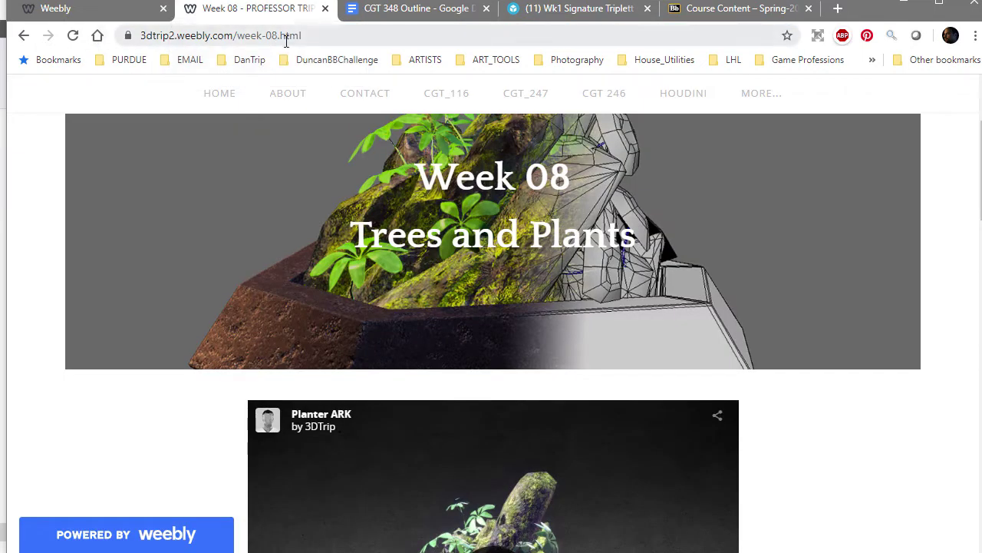
{"action": "left_click", "coordinate": [315, 36]}
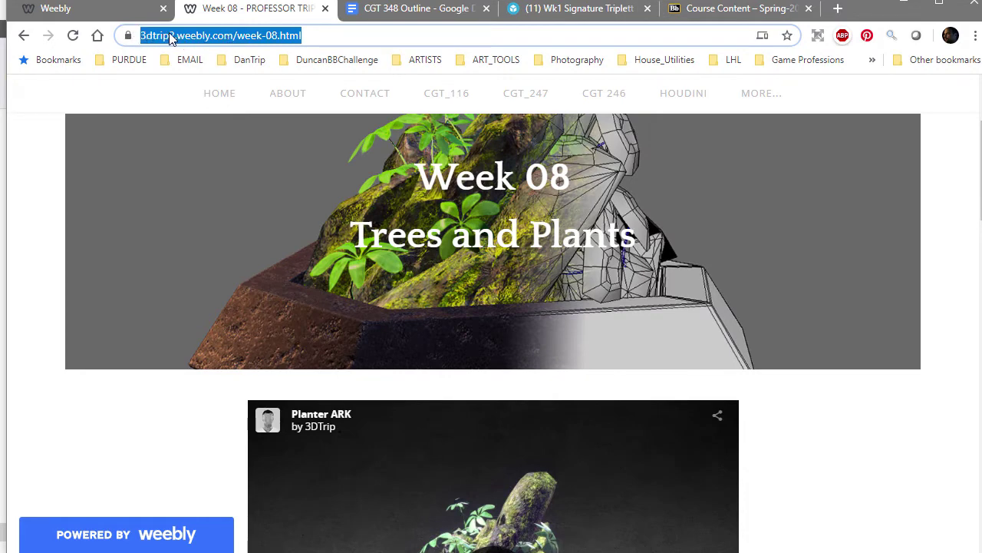
{"action": "left_click", "coordinate": [85, 9]}
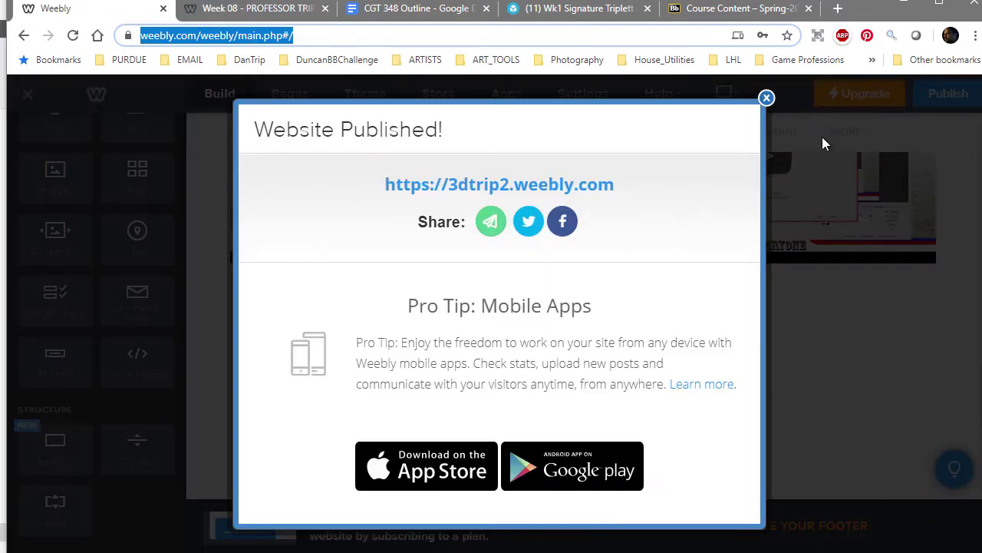
{"action": "left_click", "coordinate": [767, 99]}
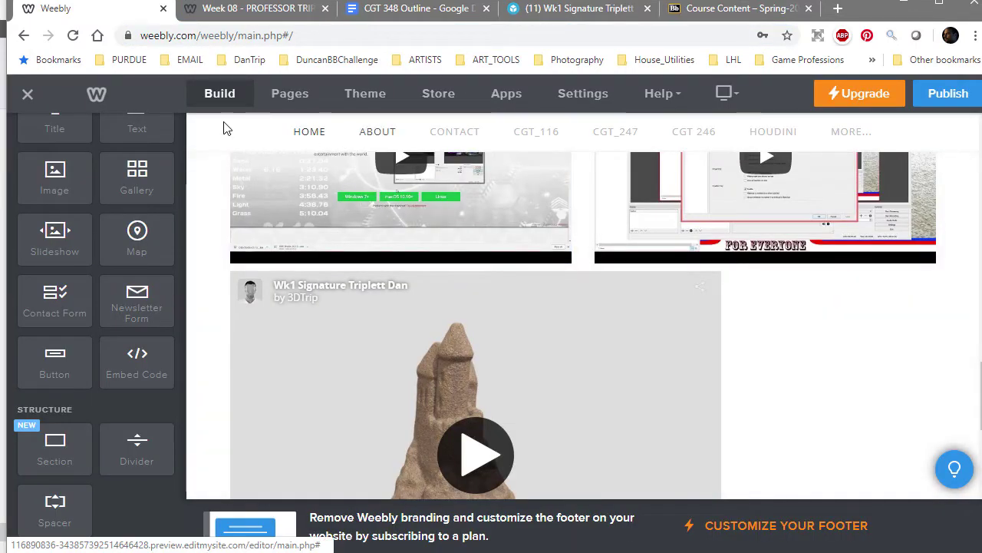
Compare the site address in the website's general settings with the live Week 08 page's address, and return to the page builder
{"action": "left_click", "coordinate": [595, 97]}
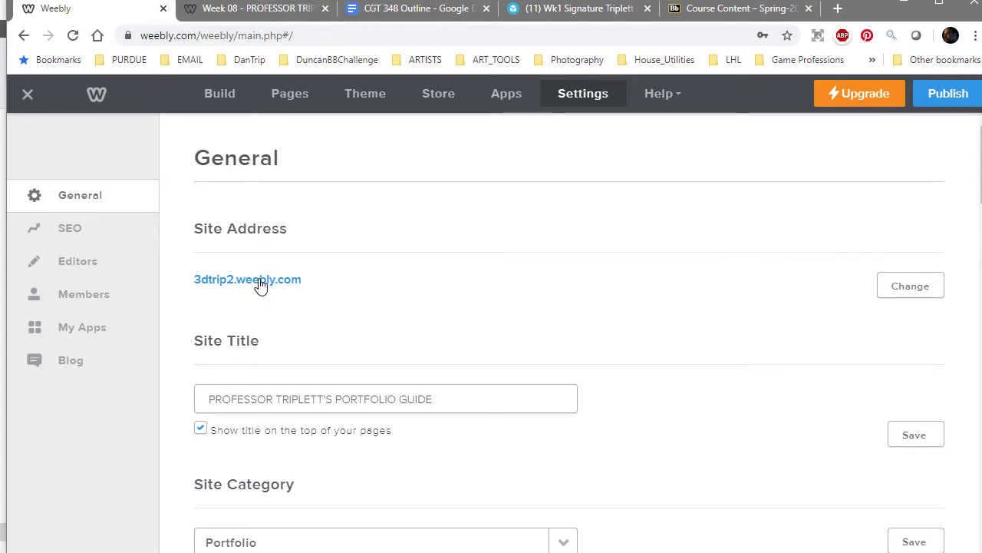
{"action": "left_click", "coordinate": [272, 7]}
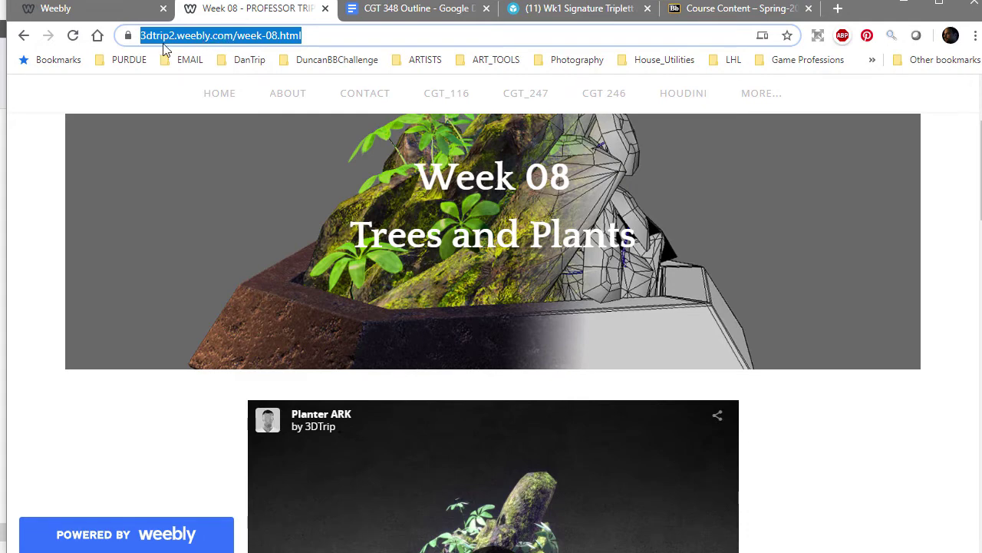
{"action": "left_click", "coordinate": [84, 17]}
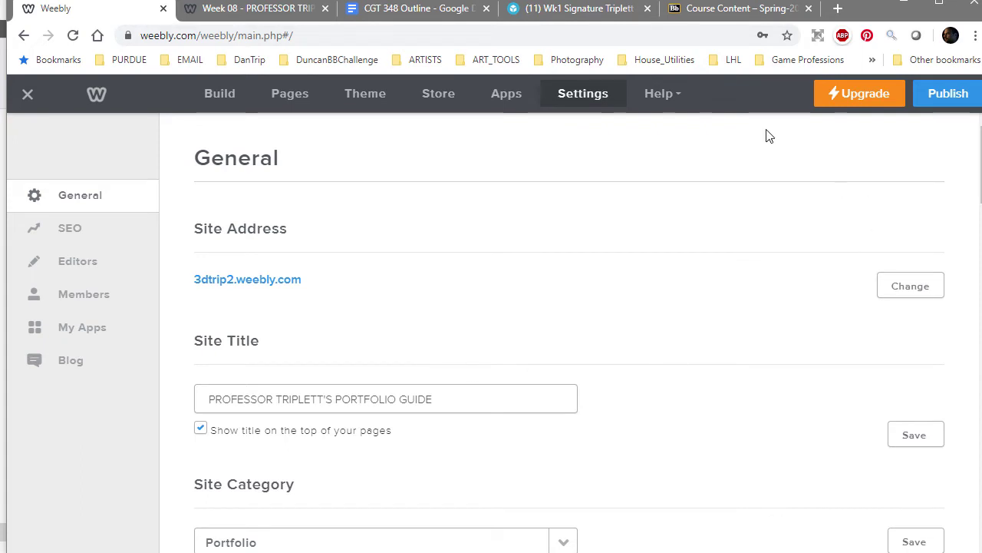
{"action": "left_click", "coordinate": [220, 93]}
{"action": "scroll", "coordinate": [612, 413], "scroll_direction": "down", "scroll_amount": 2}
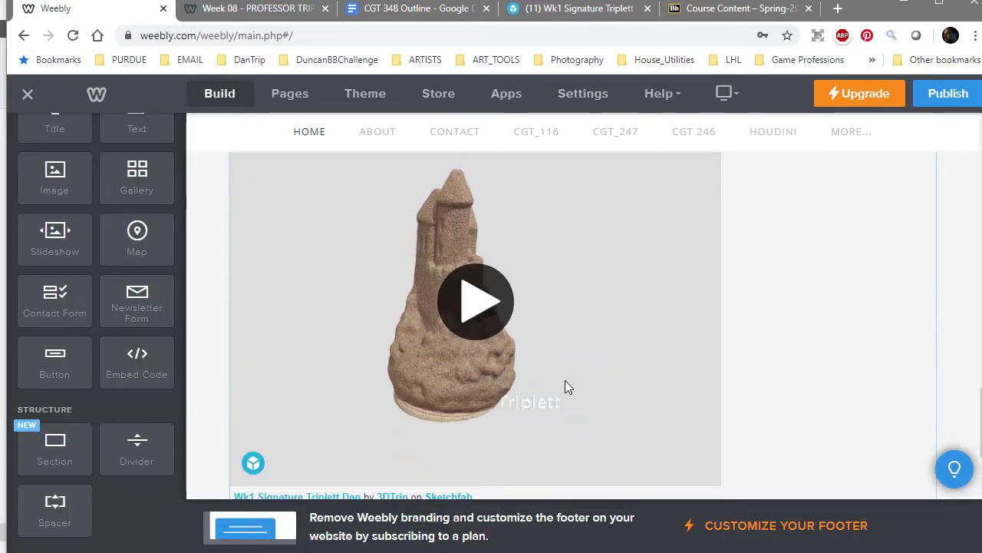
Open the live website's home page and bring the whole embedded sand castle viewer into view
{"action": "left_click", "coordinate": [269, 11]}
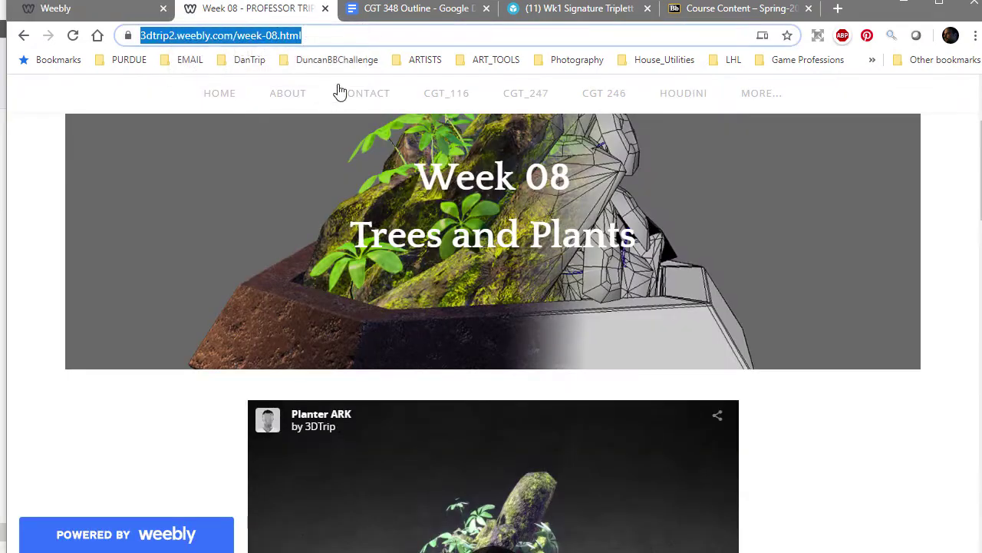
{"action": "left_click", "coordinate": [219, 90]}
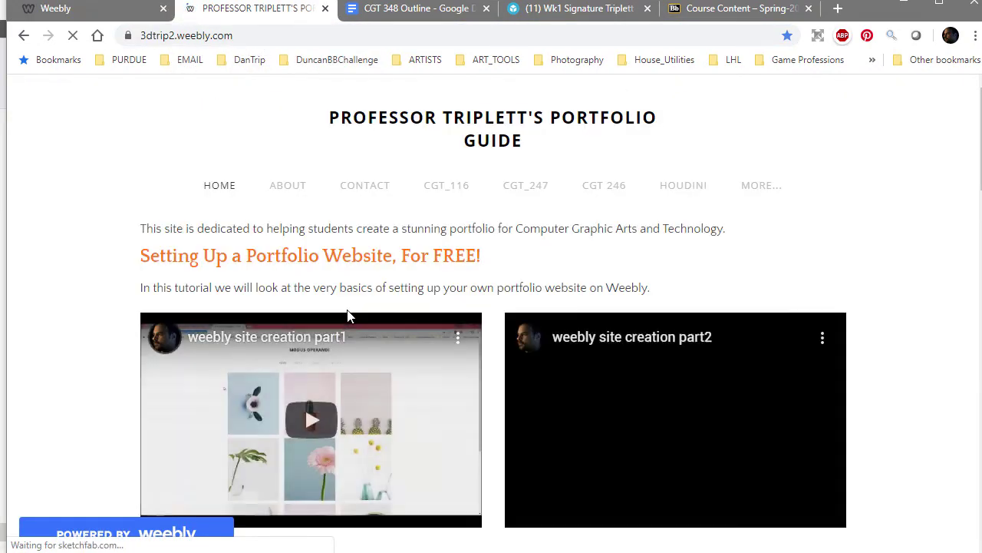
{"action": "scroll", "coordinate": [348, 314], "scroll_direction": "down", "scroll_amount": 8}
{"action": "scroll", "coordinate": [349, 311], "scroll_direction": "down", "scroll_amount": 10}
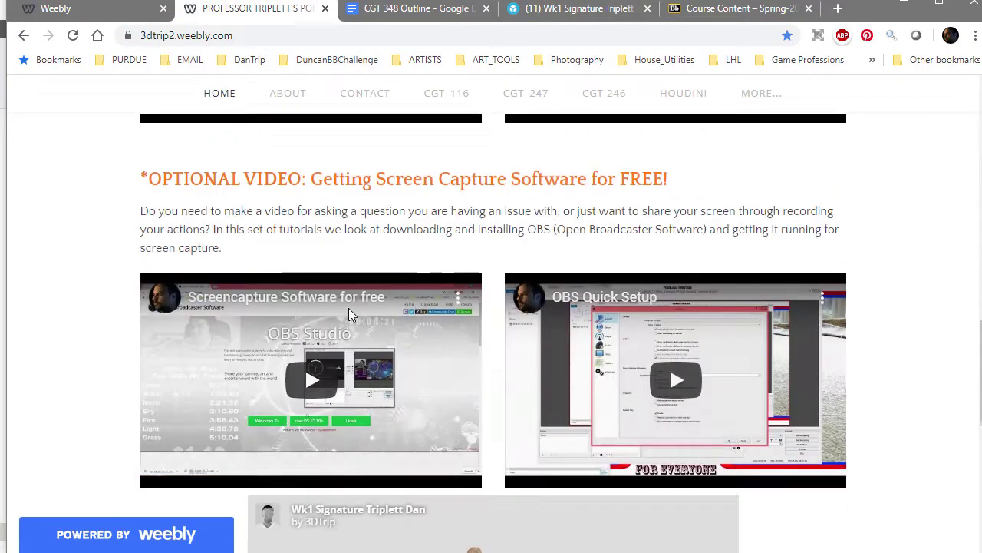
{"action": "scroll", "coordinate": [715, 376], "scroll_direction": "up", "scroll_amount": 2}
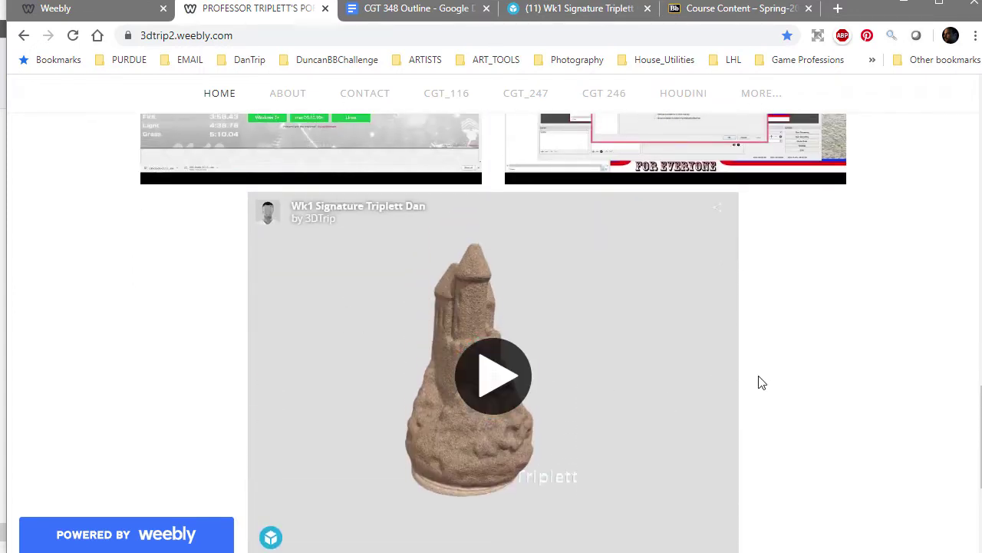
{"action": "scroll", "coordinate": [758, 382], "scroll_direction": "down", "scroll_amount": 1}
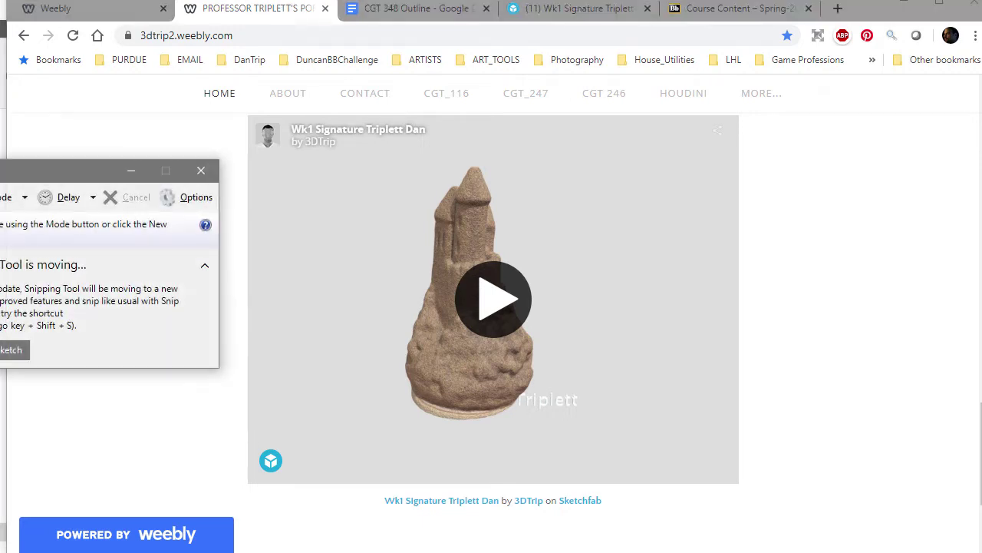
Capture a new snip of the browser window with the Snipping Tool, including the web address and the sand castle
{"action": "left_click_drag", "start_coordinate": [61, 170], "coordinate": [166, 152]}
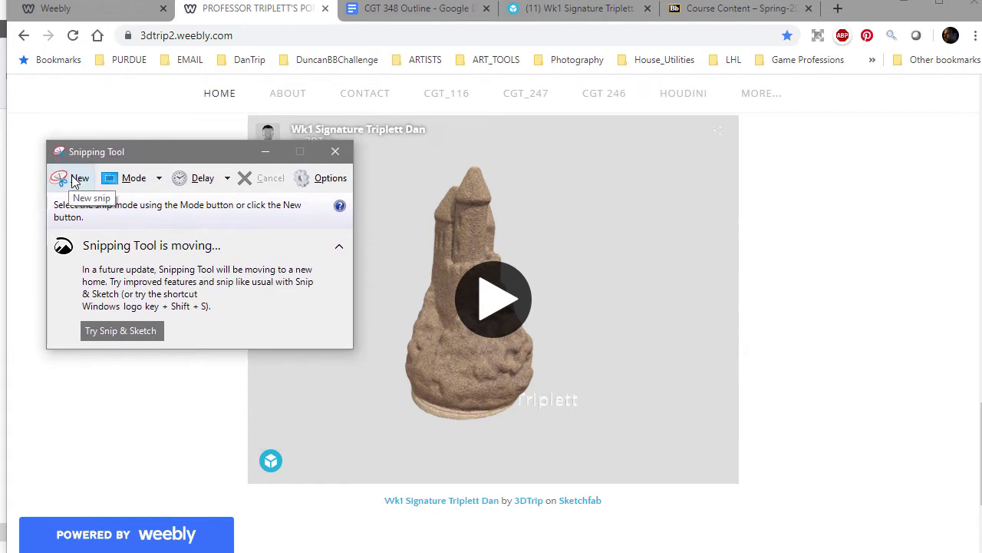
{"action": "left_click", "coordinate": [75, 178]}
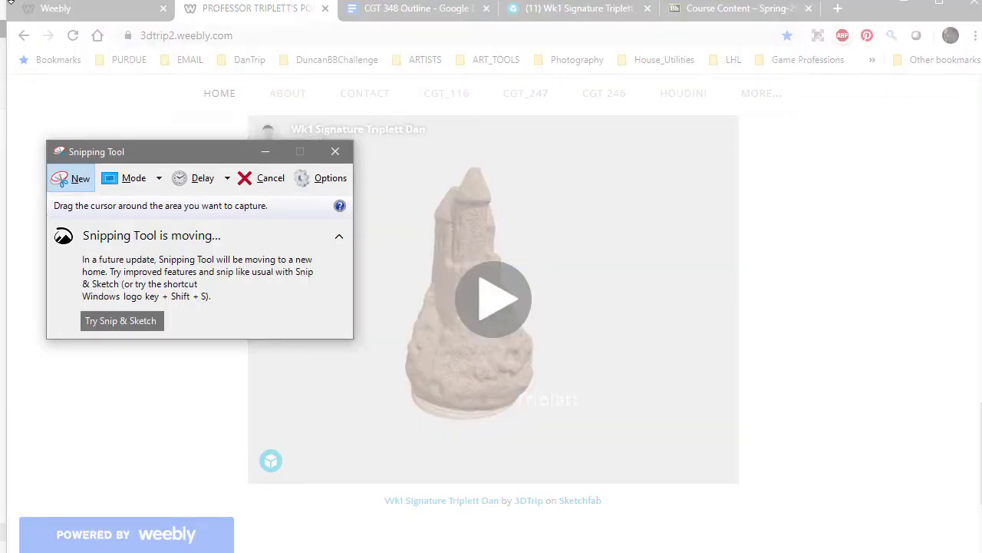
{"action": "left_click_drag", "start_coordinate": [11, 3], "coordinate": [981, 551]}
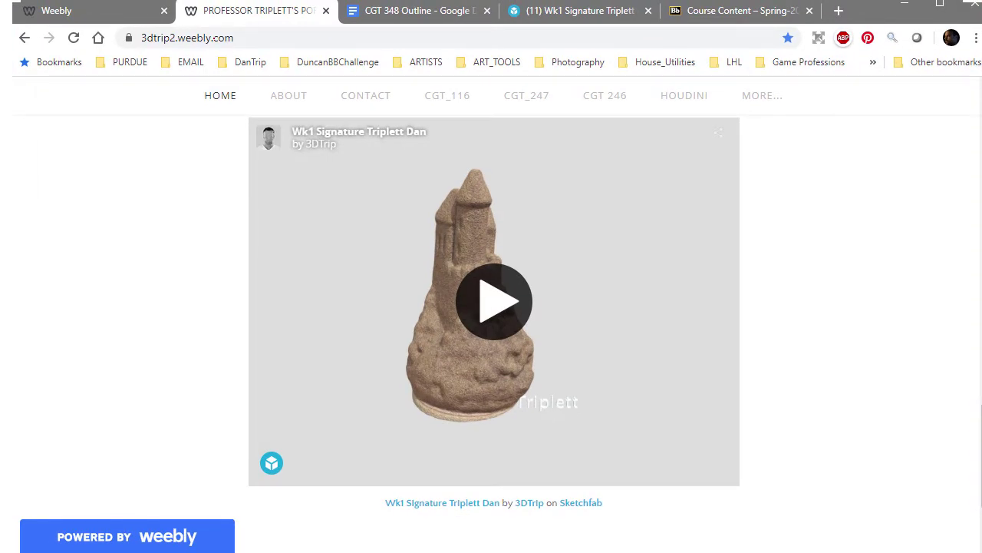
Underline the web address in the snip and draw an arrow pointing at the sand castle with the pen
{"action": "left_click_drag", "start_coordinate": [141, 45], "coordinate": [237, 47]}
{"action": "left_click_drag", "start_coordinate": [238, 233], "coordinate": [427, 269]}
{"action": "mouse_move", "coordinate": [382, 241]}
{"action": "left_mouse_down"}
{"action": "mouse_move", "coordinate": [427, 268]}
{"action": "mouse_move", "coordinate": [384, 302]}
{"action": "left_mouse_up"}
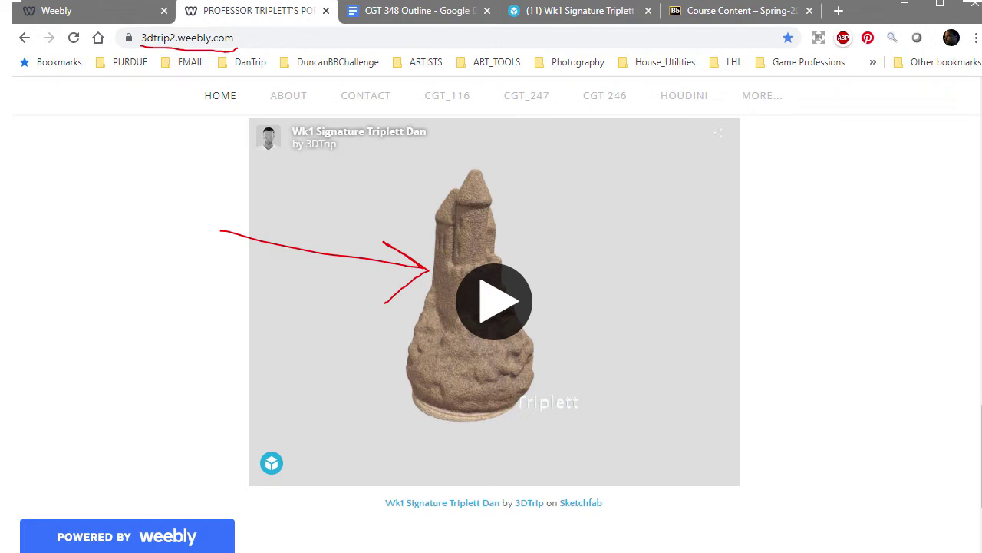
Start saving the annotated snip and choose JPEG file (*.JPG) as its file type
{"action": "key", "text": "ctrl+s"}
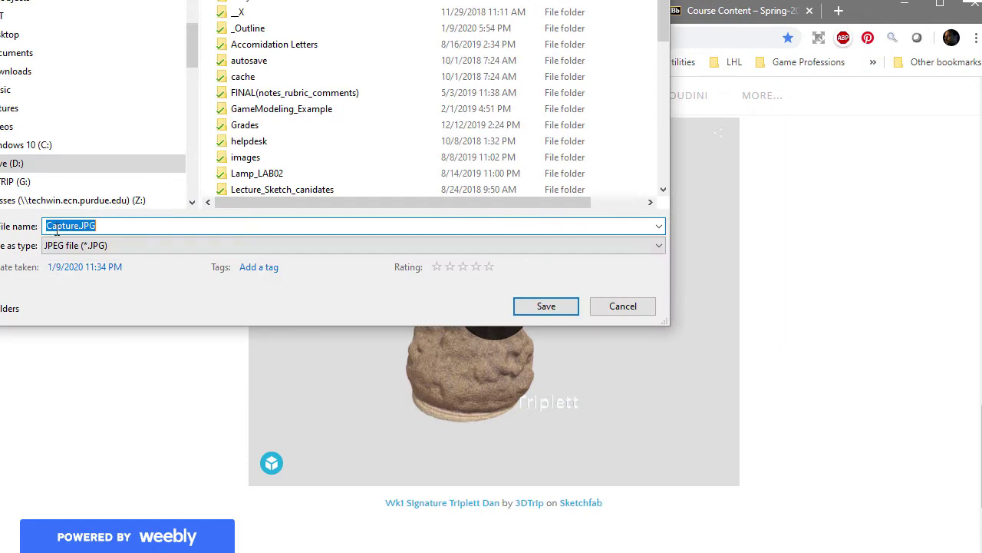
{"action": "left_click", "coordinate": [109, 247]}
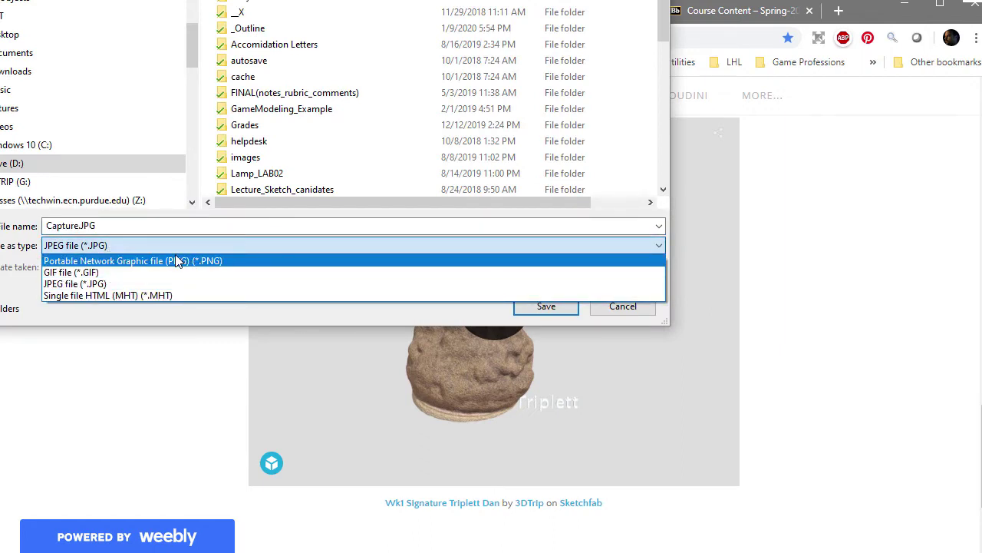
{"action": "left_click", "coordinate": [87, 284]}
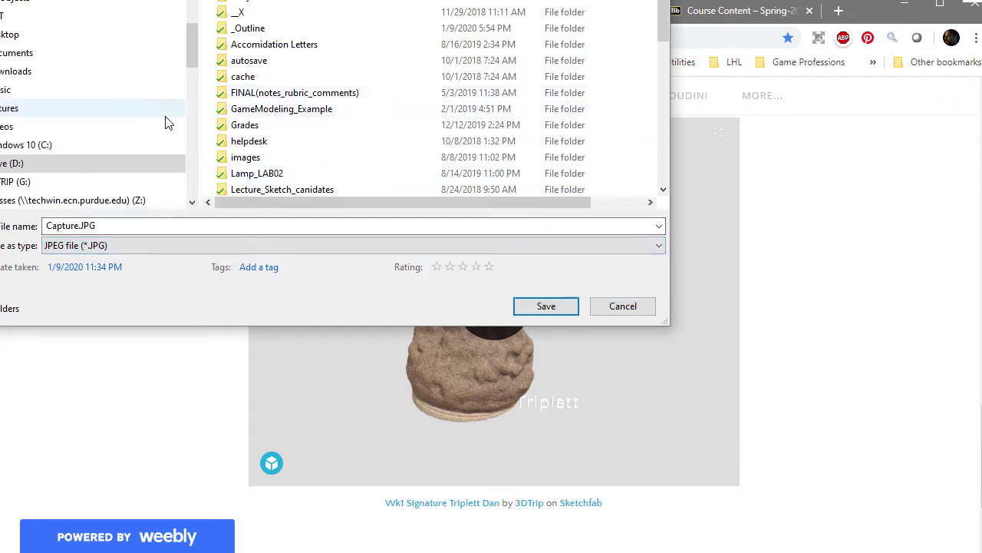
Save the snip as Capture.JPG in the Maya project's sourceimages folder, found under maya and projects
{"action": "scroll", "coordinate": [300, 126], "scroll_direction": "down", "scroll_amount": 6}
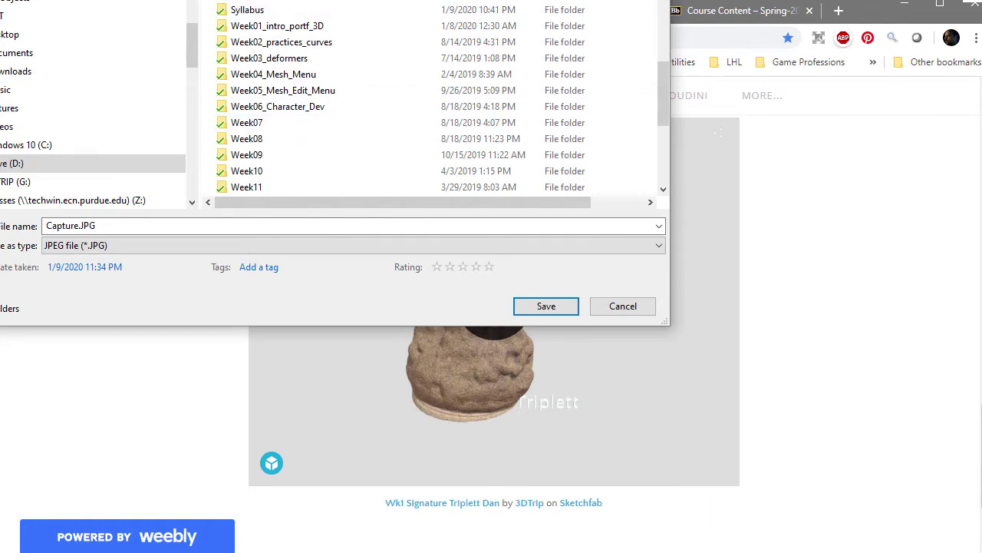
{"action": "scroll", "coordinate": [294, 138], "scroll_direction": "up", "scroll_amount": 20}
{"action": "scroll", "coordinate": [294, 138], "scroll_direction": "down", "scroll_amount": 10}
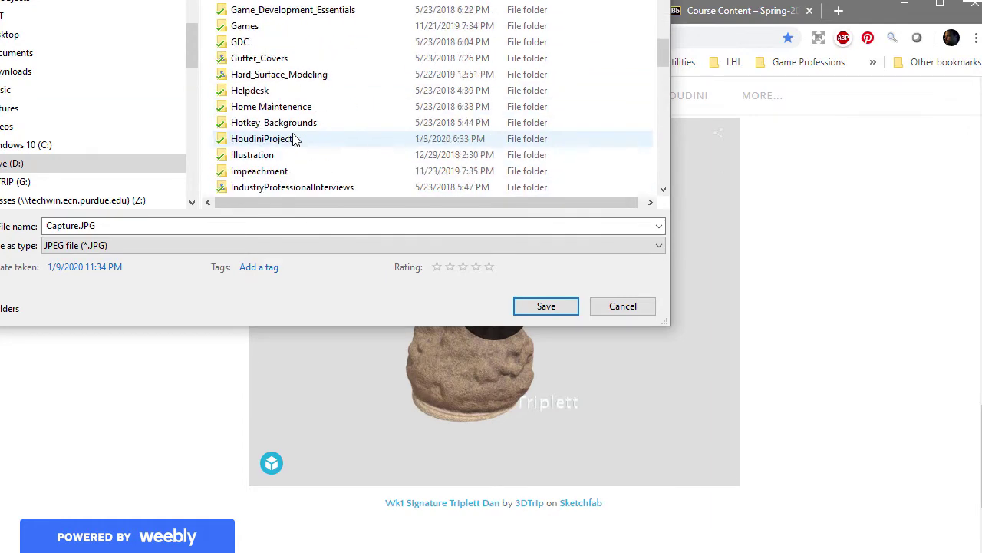
{"action": "scroll", "coordinate": [294, 138], "scroll_direction": "up", "scroll_amount": 5}
{"action": "scroll", "coordinate": [294, 138], "scroll_direction": "down", "scroll_amount": 7}
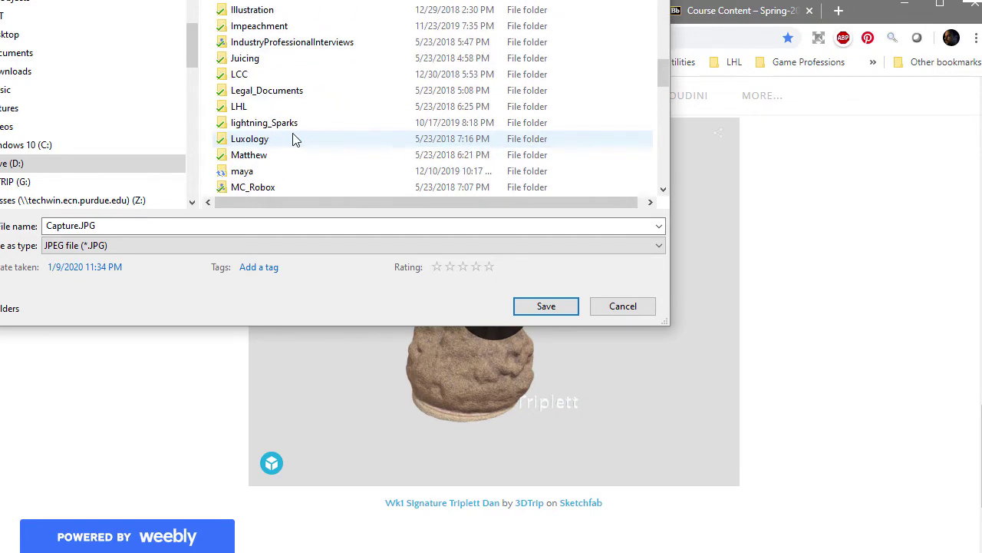
{"action": "double_click", "coordinate": [269, 170]}
{"action": "double_click", "coordinate": [267, 81]}
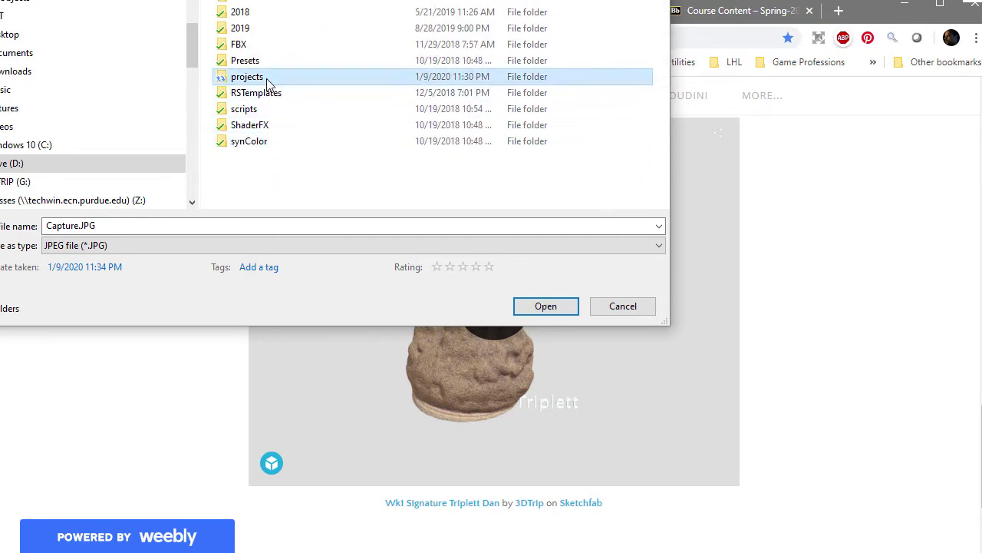
{"action": "left_click", "coordinate": [276, 95]}
{"action": "double_click", "coordinate": [276, 95]}
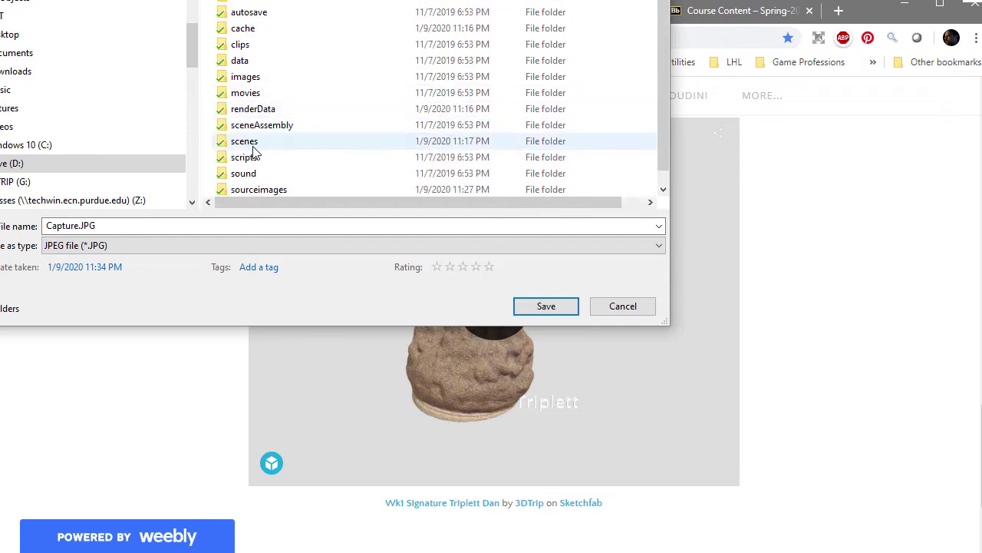
{"action": "double_click", "coordinate": [271, 190]}
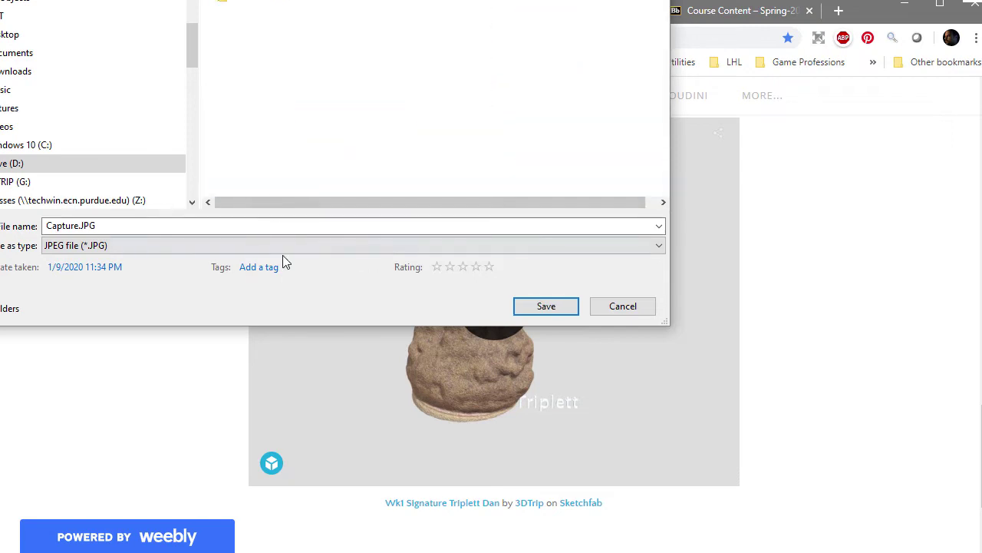
{"action": "left_click", "coordinate": [544, 306]}
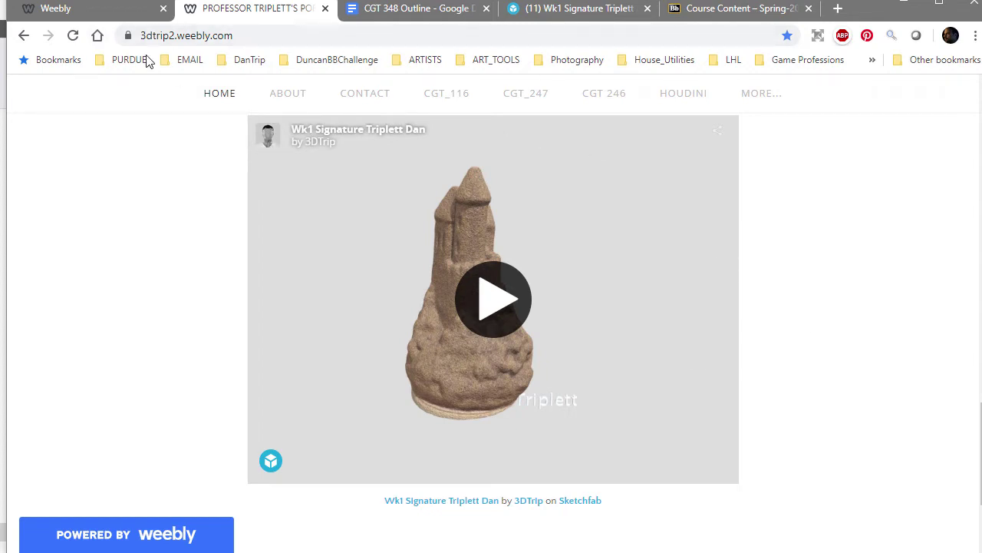
Copy the live portfolio site's web address, 3dtrip2.weebly.com, from the browser
{"action": "left_click", "coordinate": [252, 36]}
{"action": "key", "text": "ctrl+c"}
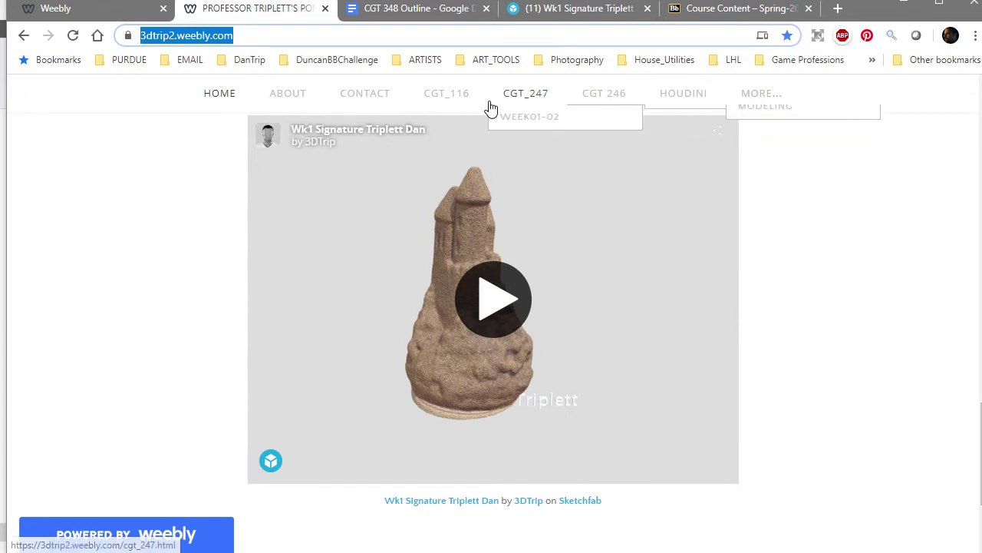
View the Week 04 page nested under CGT_116 on the live site as an example of a weekly page
{"action": "left_click", "coordinate": [437, 103]}
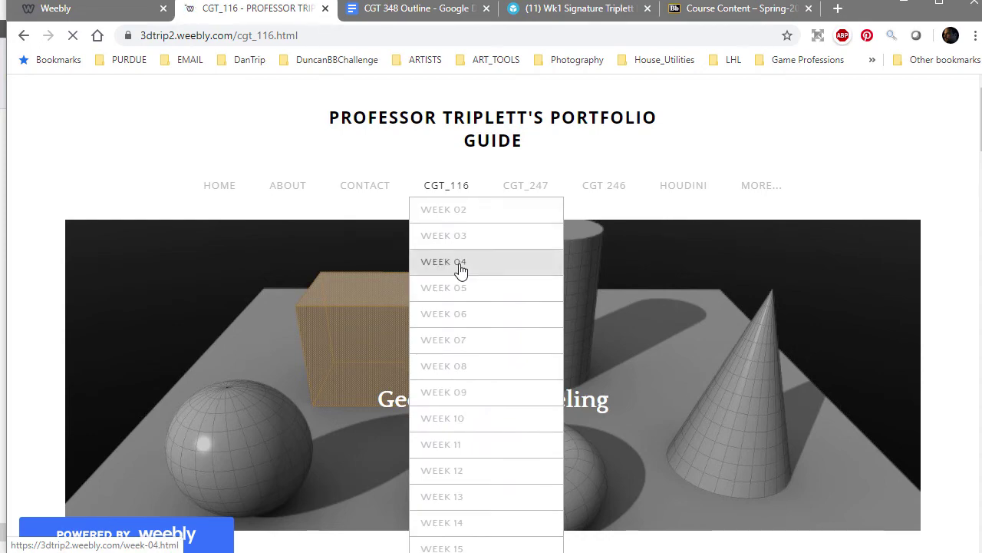
{"action": "left_click", "coordinate": [460, 271]}
{"action": "scroll", "coordinate": [504, 257], "scroll_direction": "down", "scroll_amount": 6}
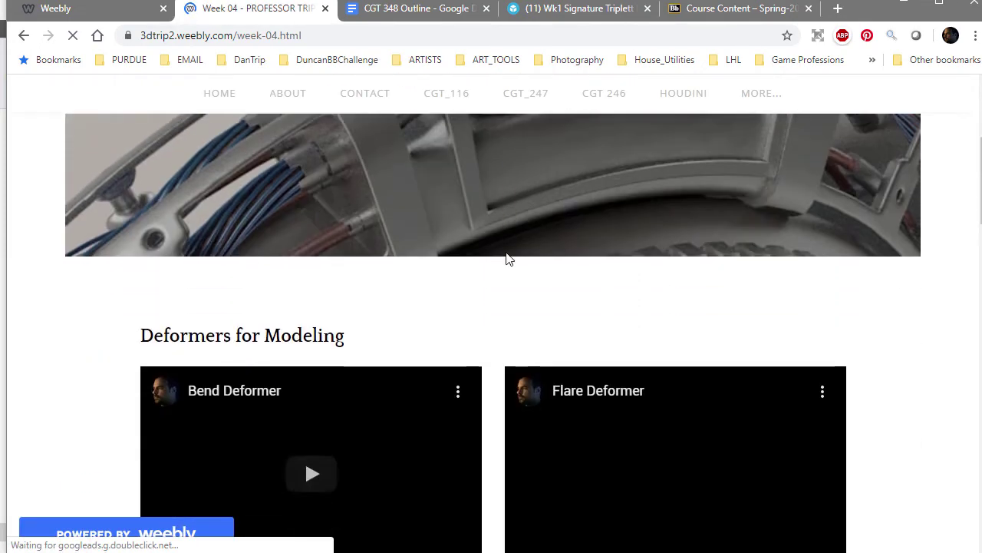
{"action": "scroll", "coordinate": [421, 207], "scroll_direction": "up", "scroll_amount": 5}
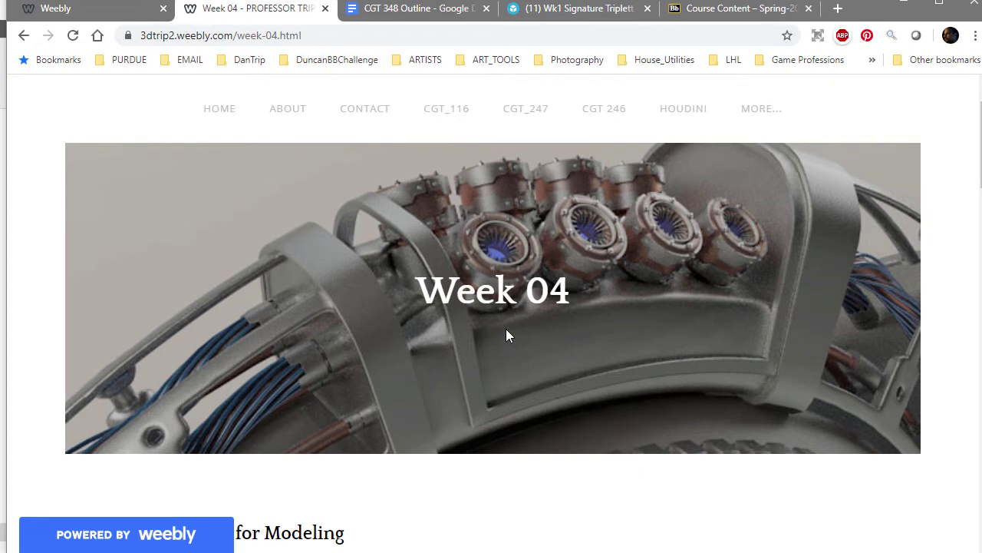
Switch to the Blackboard course and open the Wk1a Website and Sketchfab assignment from the Wk01 content folder
{"action": "left_click", "coordinate": [721, 9]}
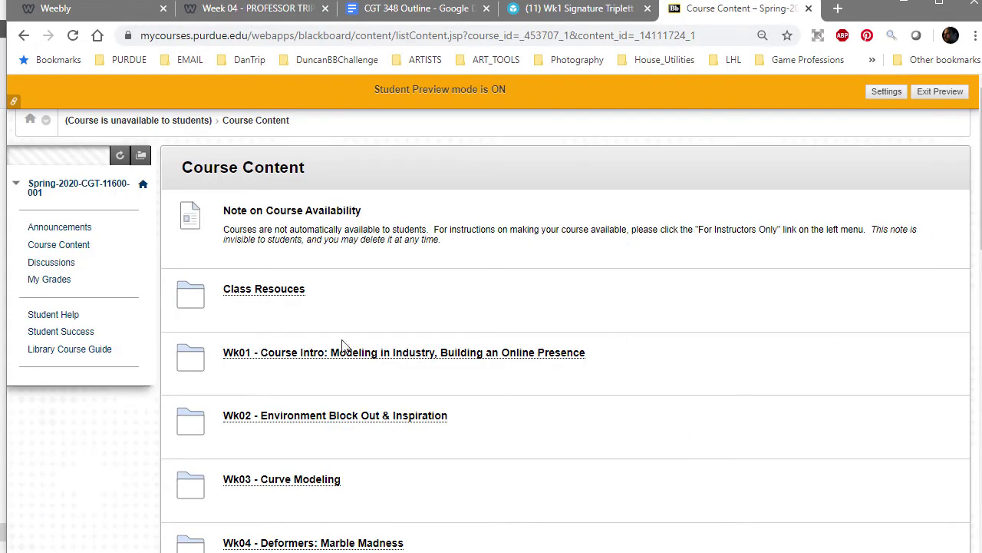
{"action": "left_click", "coordinate": [308, 356]}
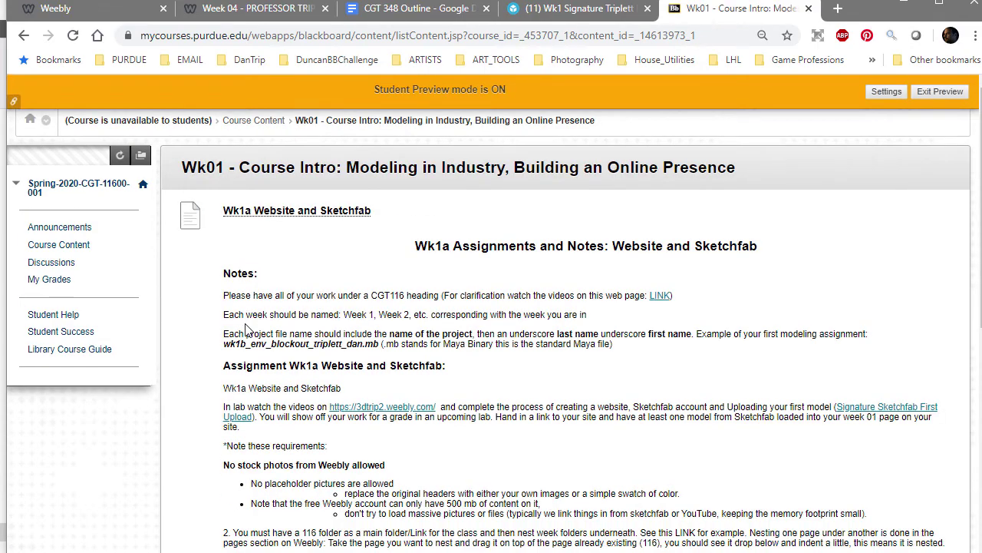
{"action": "scroll", "coordinate": [307, 319], "scroll_direction": "down", "scroll_amount": 4}
{"action": "scroll", "coordinate": [314, 314], "scroll_direction": "up", "scroll_amount": 4}
{"action": "left_click", "coordinate": [354, 215]}
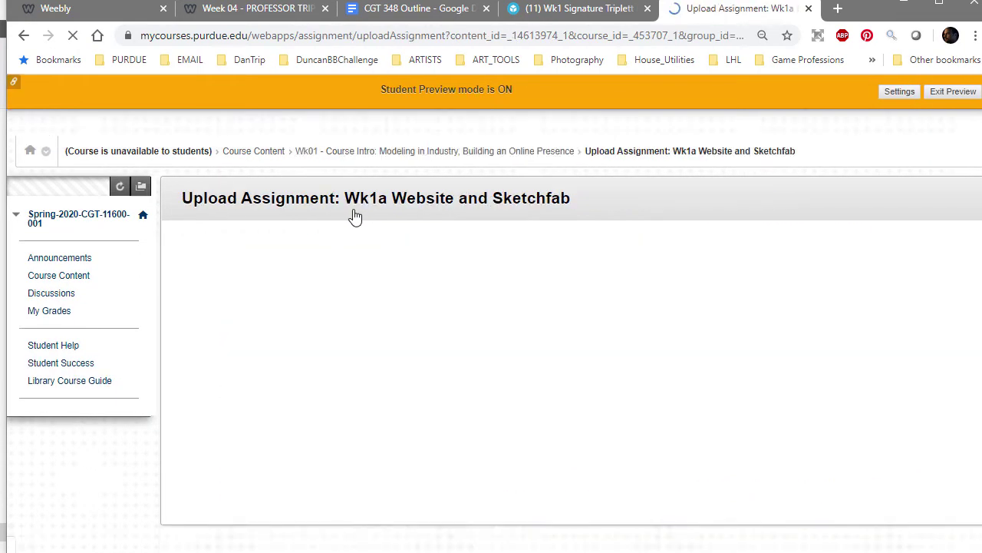
{"action": "scroll", "coordinate": [733, 361], "scroll_direction": "down", "scroll_amount": 2}
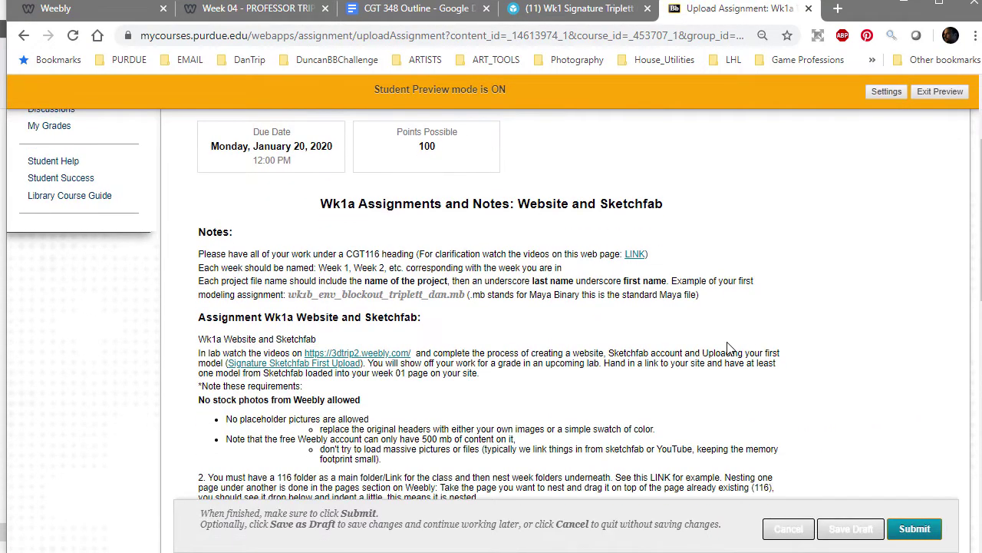
{"action": "scroll", "coordinate": [693, 322], "scroll_direction": "down", "scroll_amount": 8}
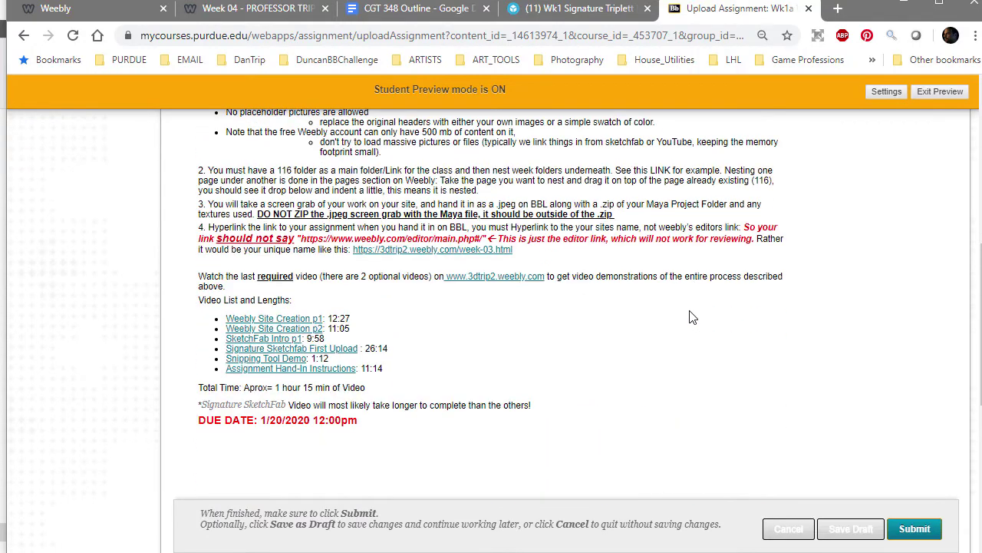
{"action": "scroll", "coordinate": [690, 314], "scroll_direction": "down", "scroll_amount": 2}
{"action": "scroll", "coordinate": [463, 303], "scroll_direction": "up", "scroll_amount": 1}
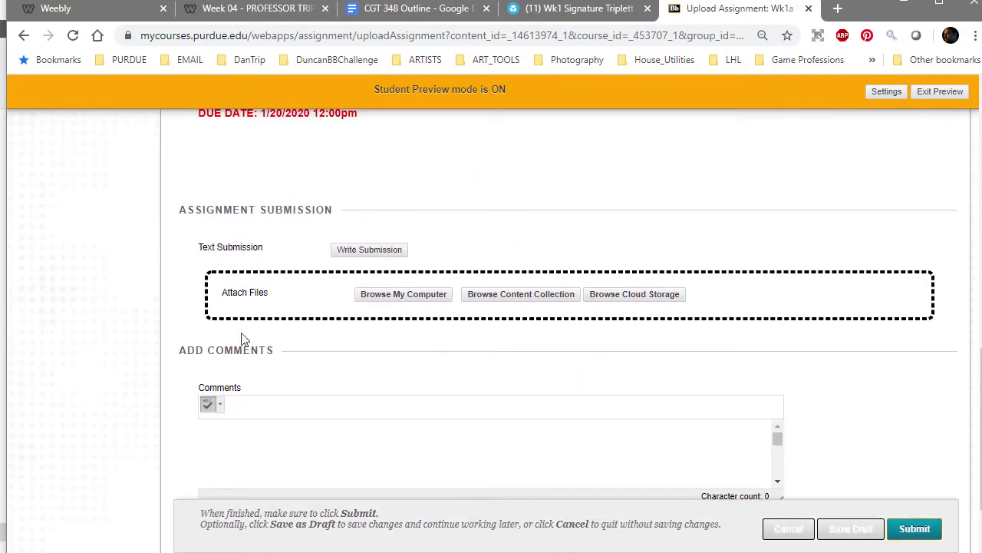
{"action": "left_click", "coordinate": [368, 249]}
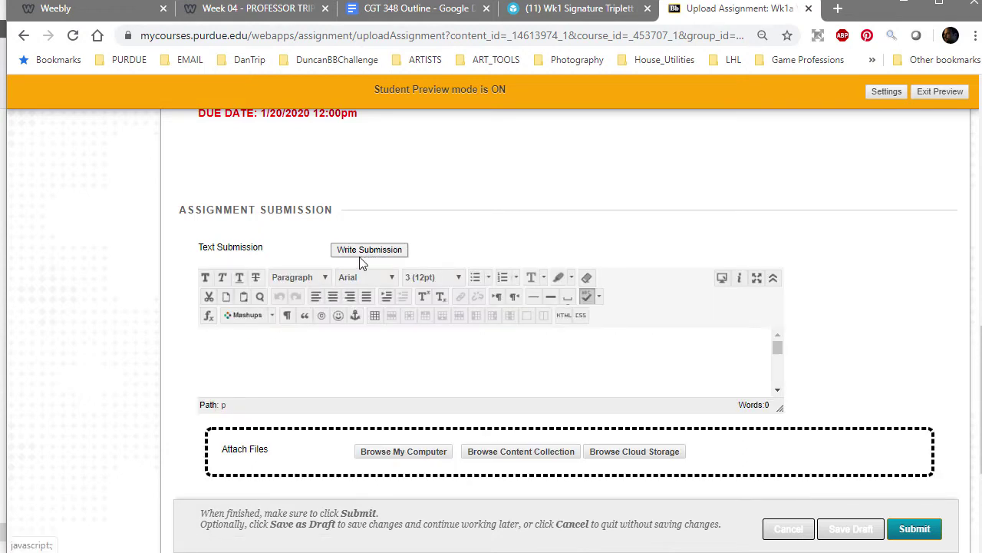
{"action": "left_click", "coordinate": [231, 334]}
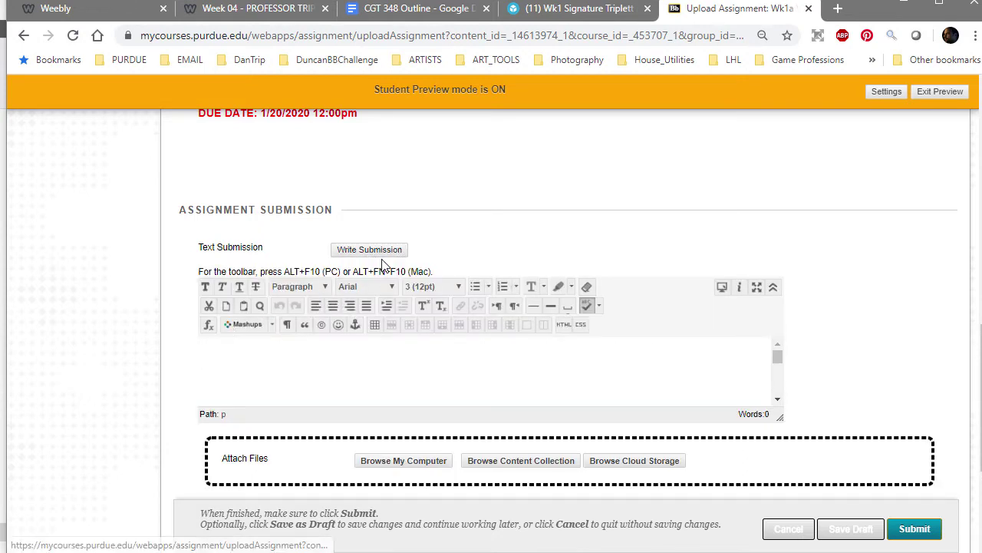
{"action": "key", "text": "ctrl+v"}
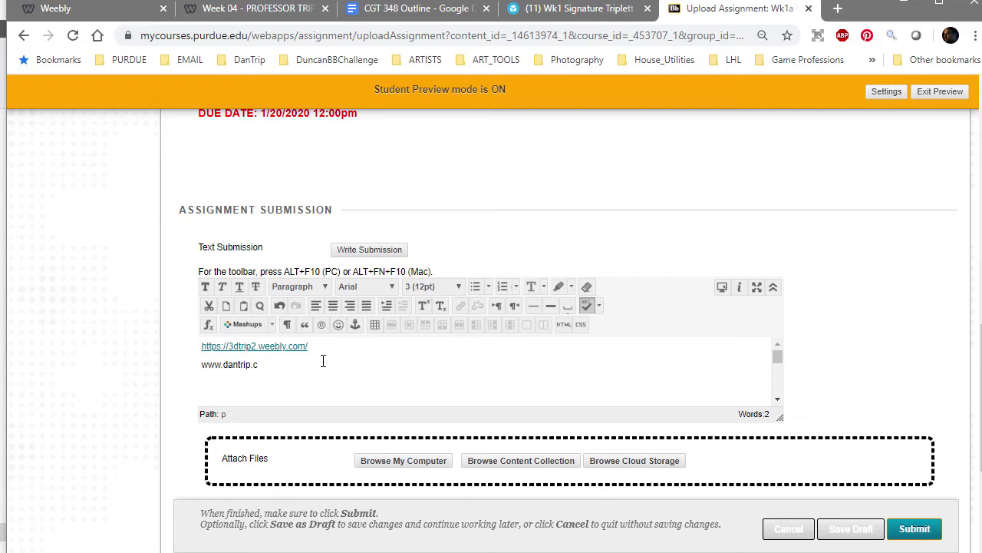
{"action": "left_click_drag", "start_coordinate": [292, 364], "coordinate": [171, 356]}
{"action": "key", "text": "ctrl+c"}
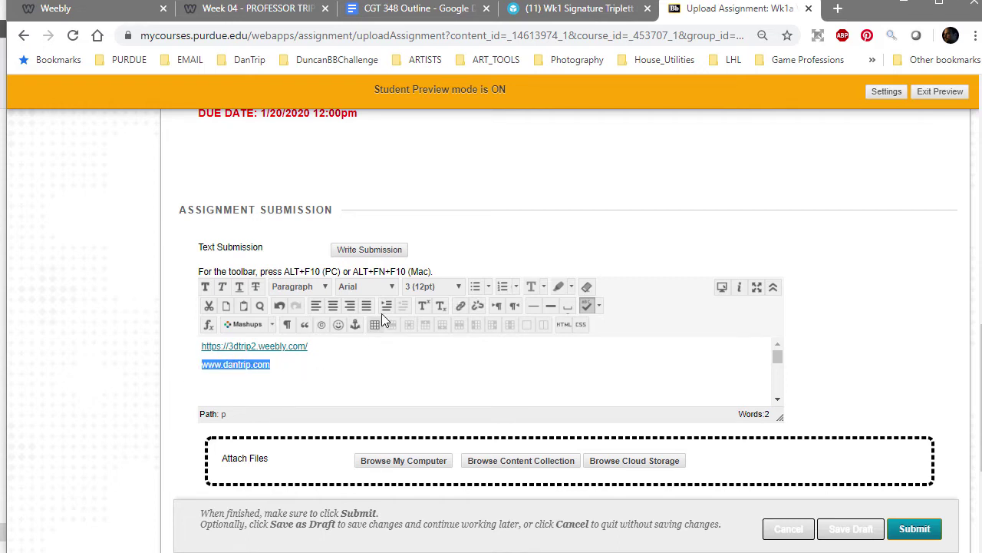
{"action": "left_click", "coordinate": [465, 303]}
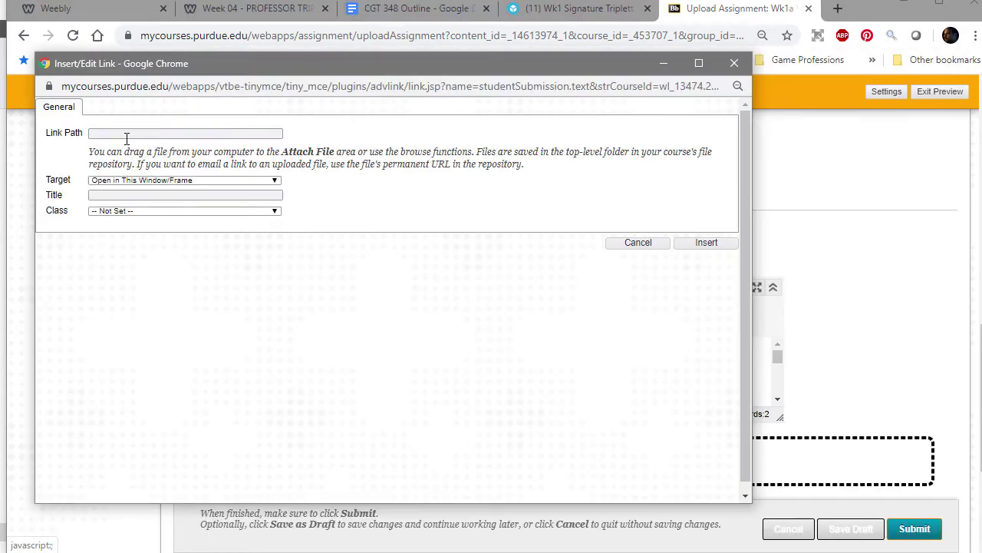
{"action": "key", "text": "ctrl+v"}
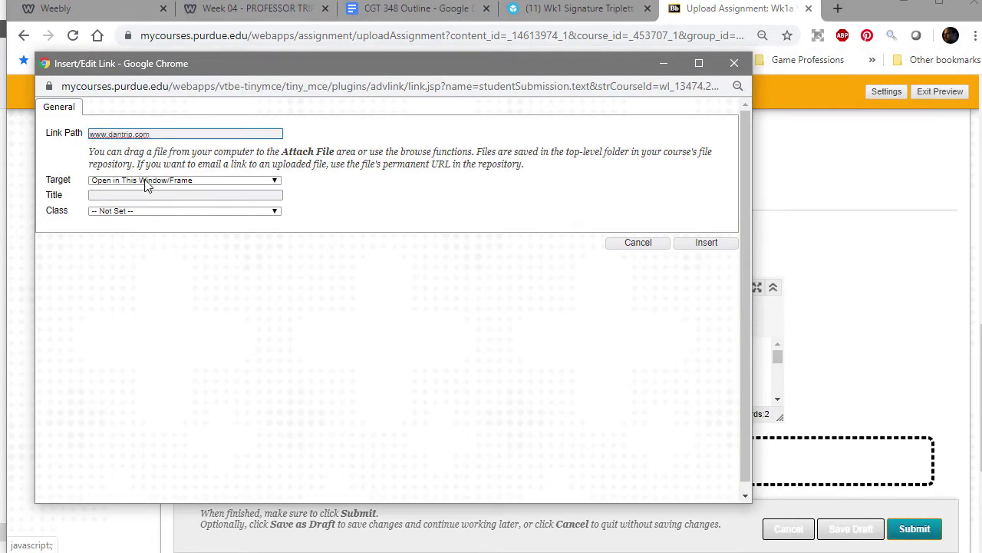
{"action": "left_click", "coordinate": [146, 183]}
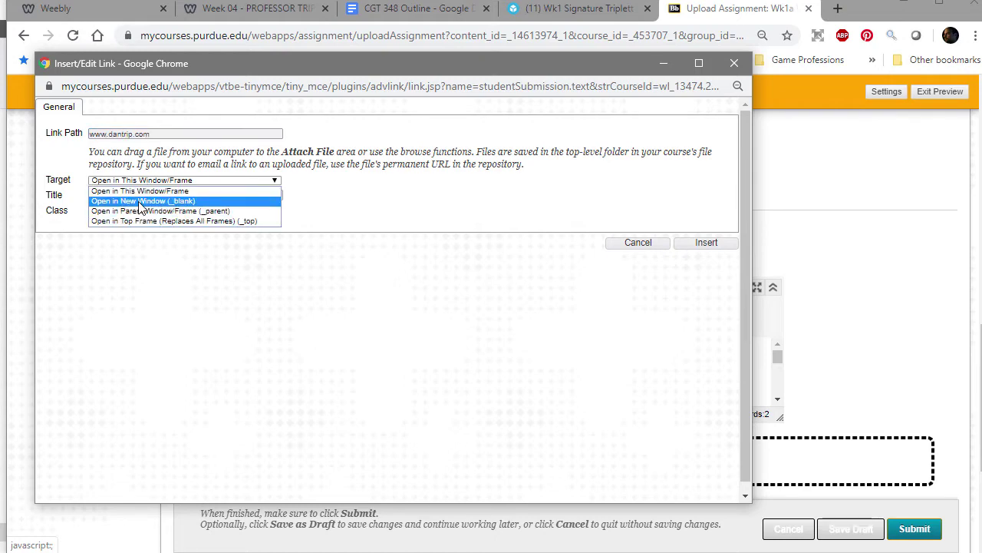
{"action": "left_click", "coordinate": [141, 201]}
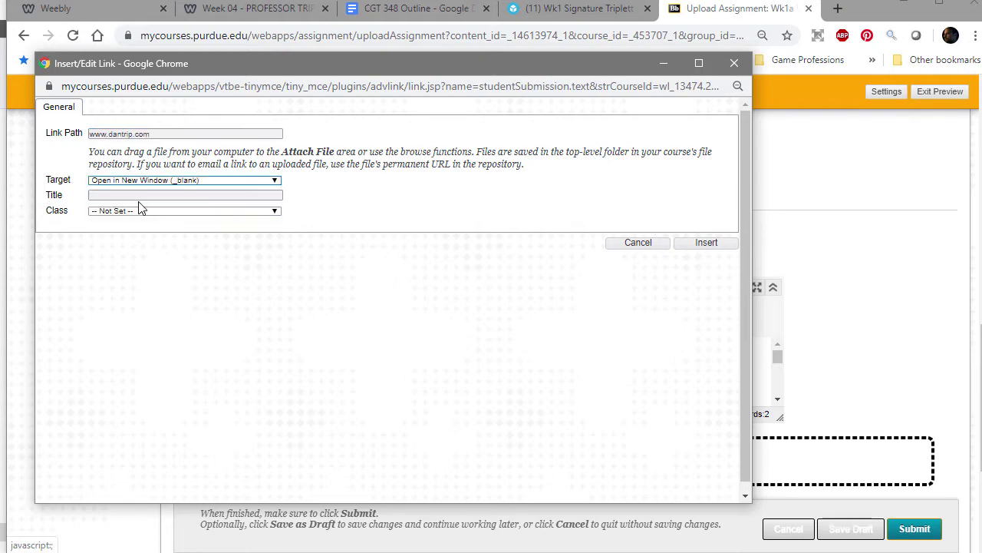
{"action": "left_click", "coordinate": [706, 243]}
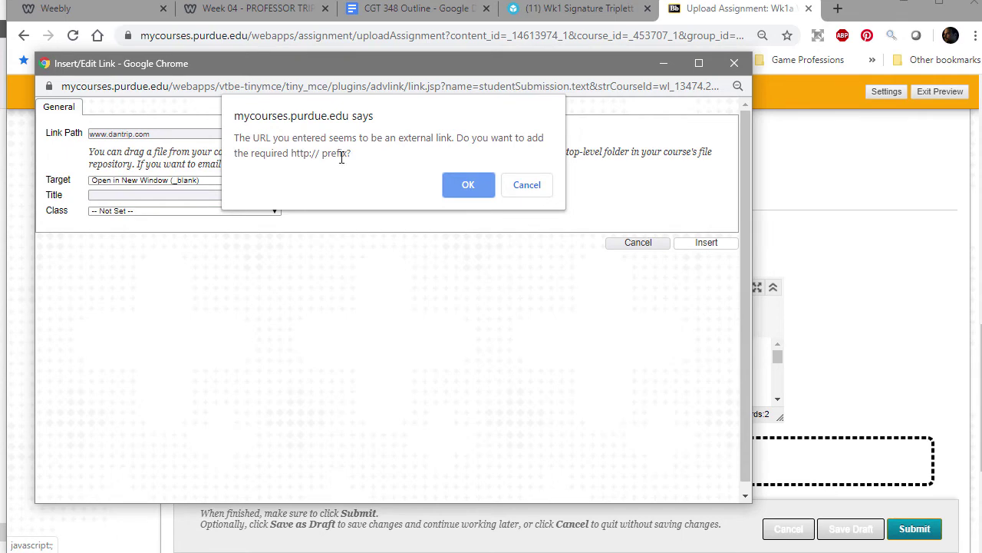
{"action": "left_click", "coordinate": [472, 188]}
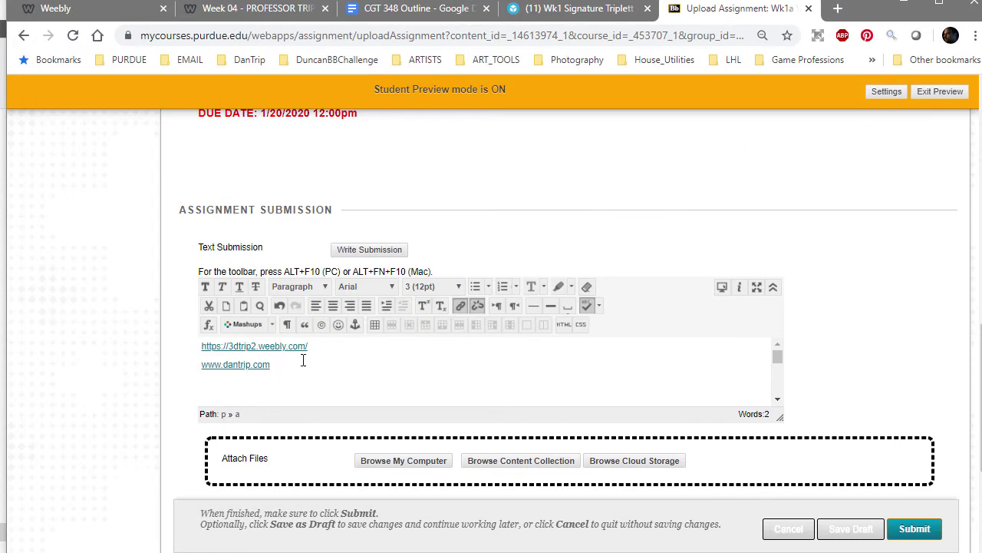
{"action": "left_click_drag", "start_coordinate": [204, 346], "coordinate": [231, 346]}
{"action": "triple_click", "coordinate": [270, 364]}
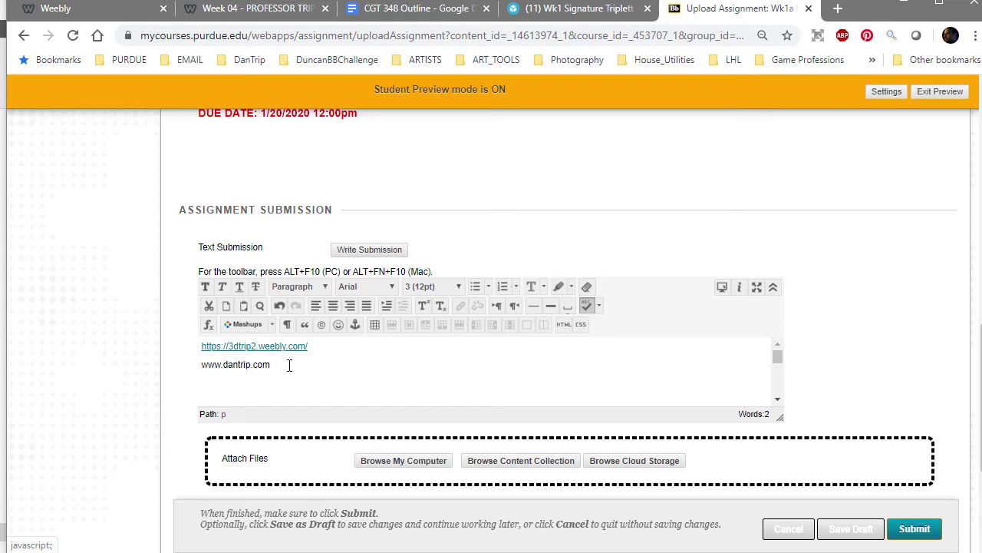
{"action": "left_click", "coordinate": [290, 365]}
{"action": "left_click_drag", "start_coordinate": [307, 365], "coordinate": [170, 366]}
{"action": "left_click", "coordinate": [466, 307]}
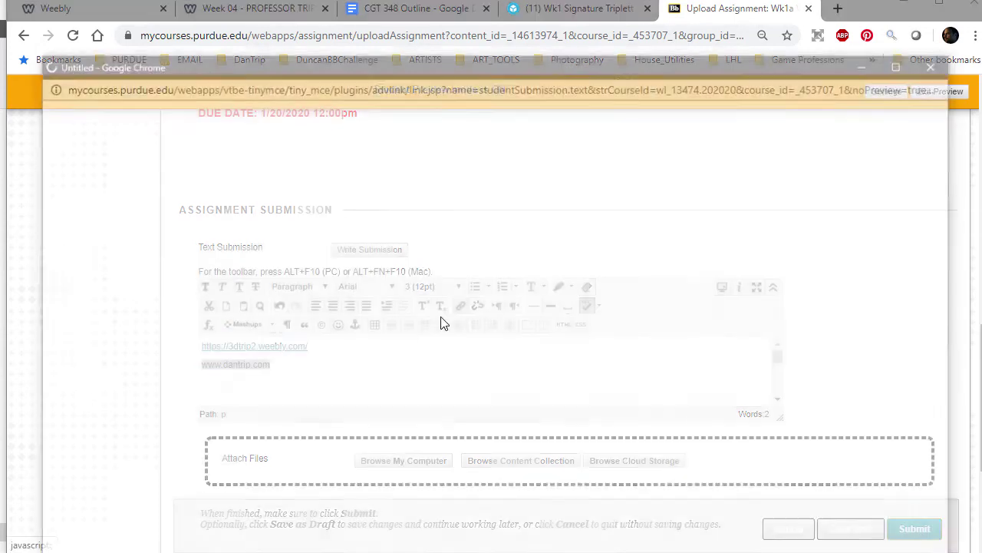
{"action": "left_click", "coordinate": [150, 139]}
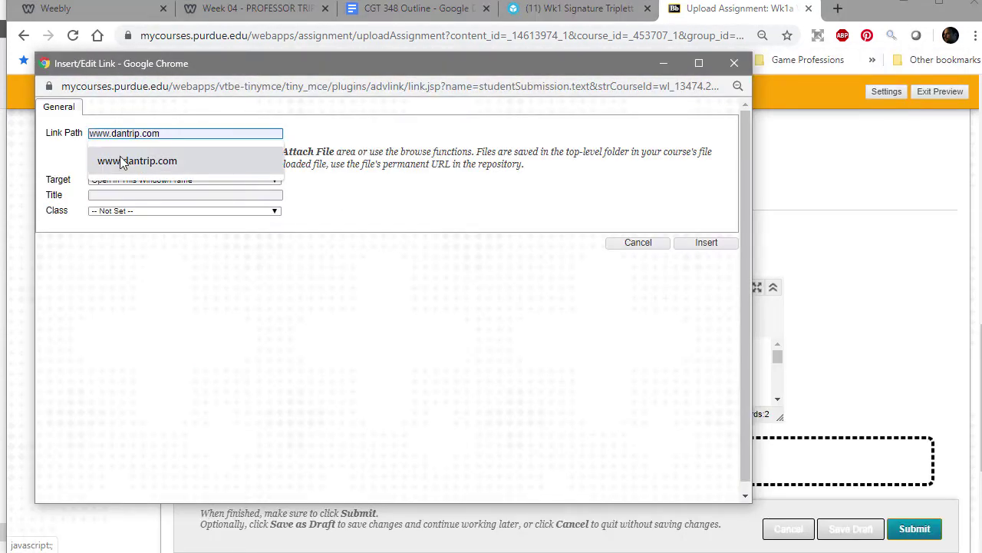
{"action": "left_click", "coordinate": [120, 158]}
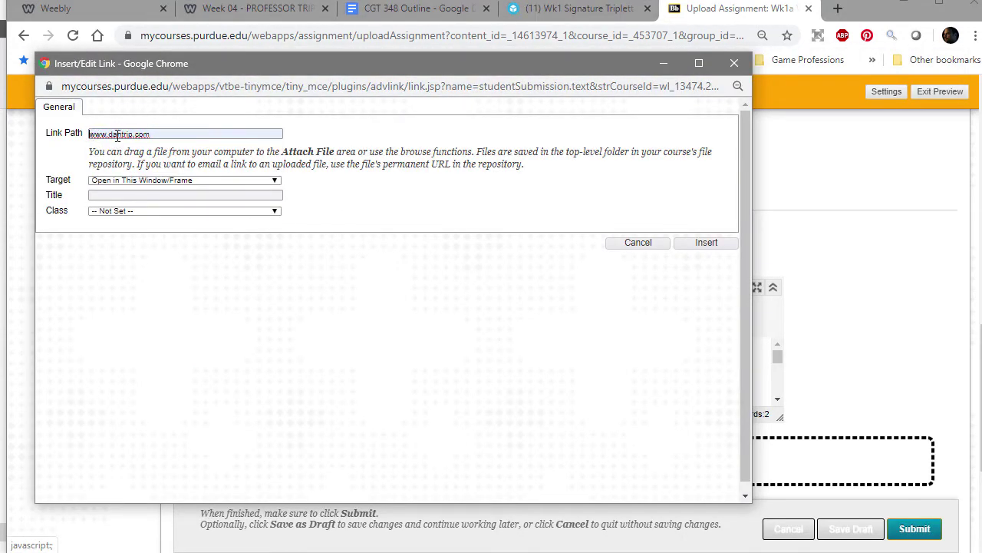
{"action": "left_click_drag", "start_coordinate": [108, 134], "coordinate": [26, 138]}
{"action": "left_click_drag", "start_coordinate": [109, 134], "coordinate": [58, 139]}
{"action": "type", "text": "https://"}
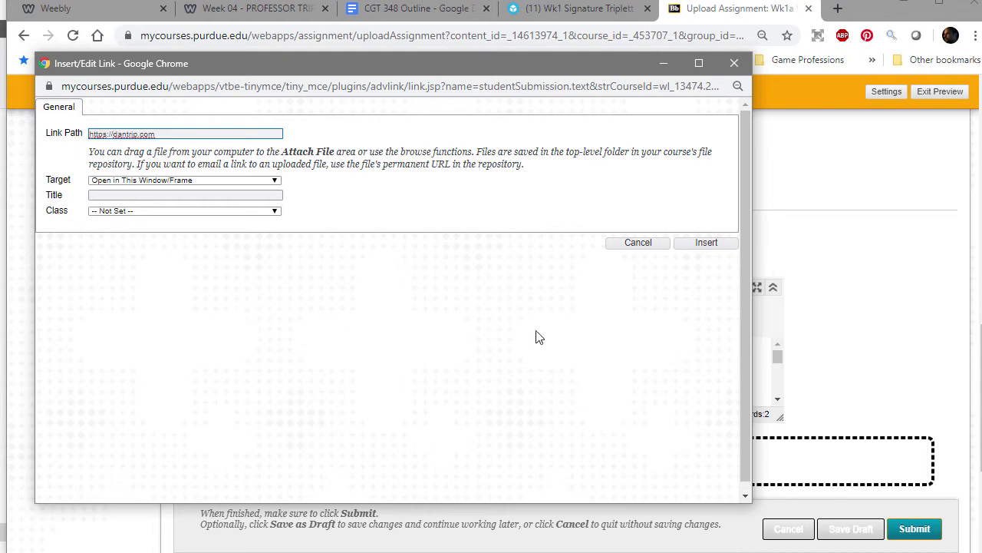
{"action": "left_click", "coordinate": [187, 183]}
{"action": "left_click", "coordinate": [184, 199]}
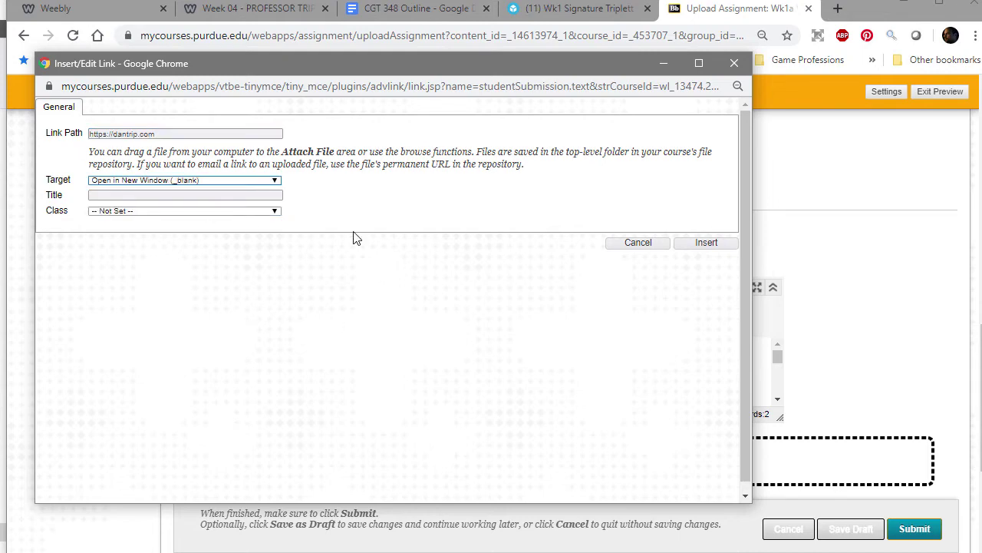
{"action": "left_click", "coordinate": [706, 243]}
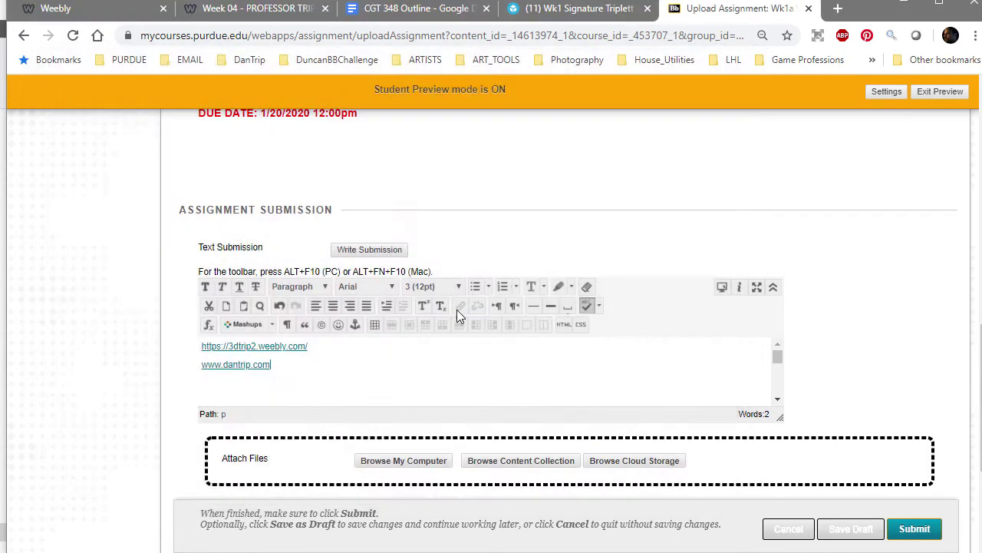
{"action": "left_click", "coordinate": [249, 366]}
{"action": "scroll", "coordinate": [216, 342], "scroll_direction": "down", "scroll_amount": 1}
{"action": "scroll", "coordinate": [269, 354], "scroll_direction": "up", "scroll_amount": 1}
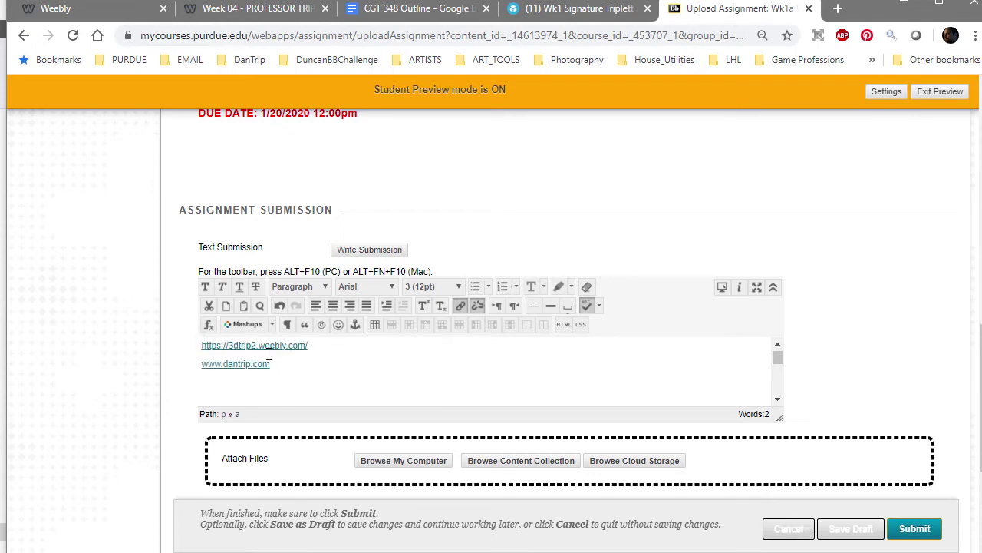
{"action": "triple_click", "coordinate": [263, 345]}
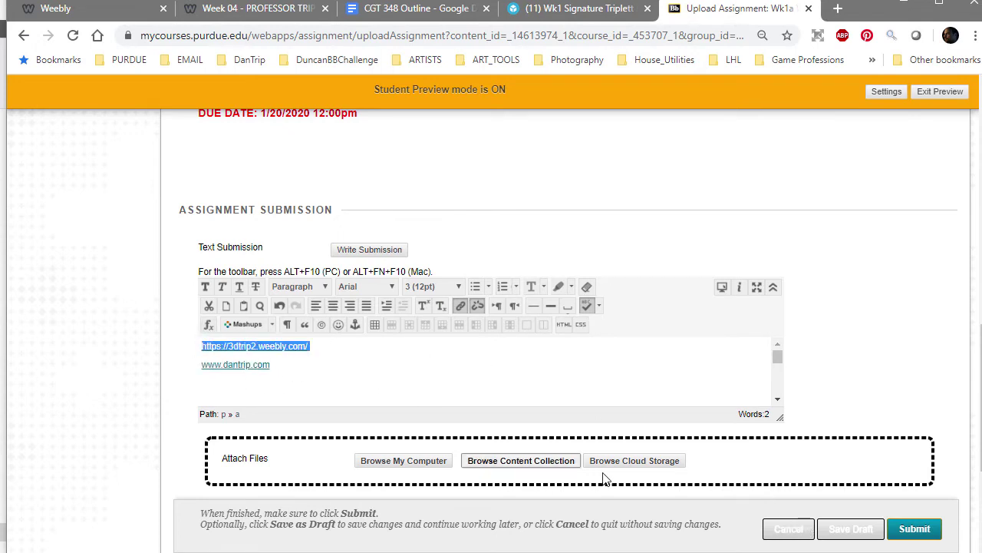
Attach the wk1_signature zip archive from the maya projects folder to the submission
{"action": "left_click", "coordinate": [404, 465]}
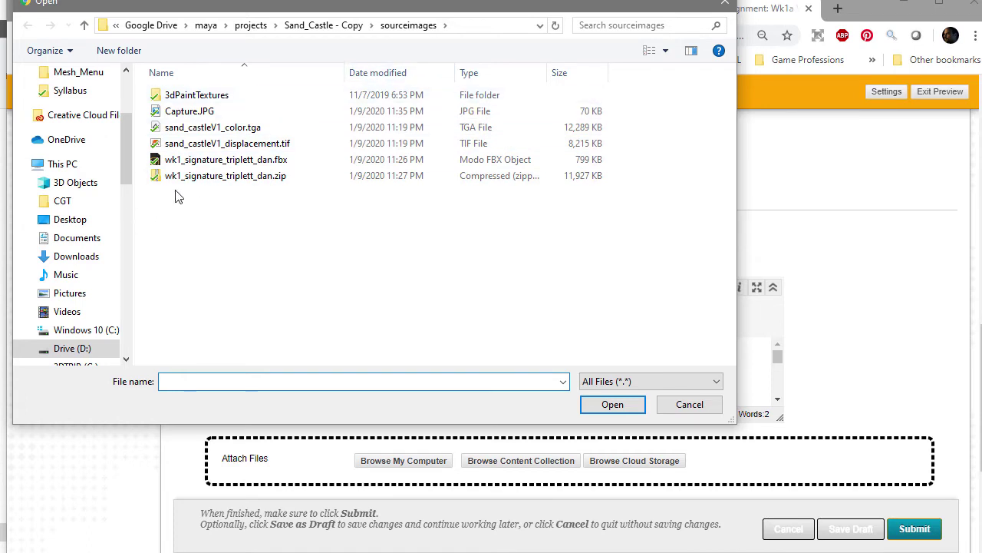
{"action": "left_click", "coordinate": [333, 29]}
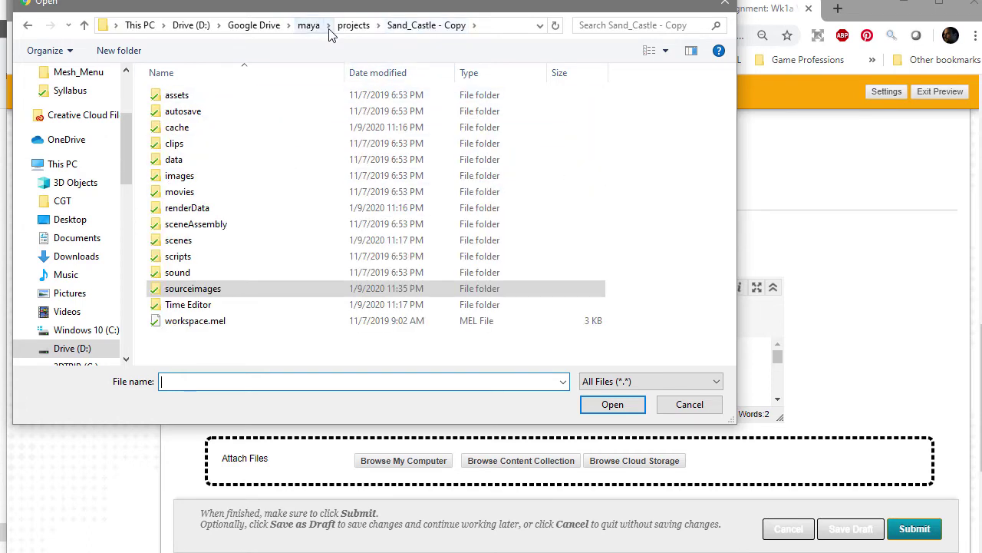
{"action": "left_click", "coordinate": [325, 26]}
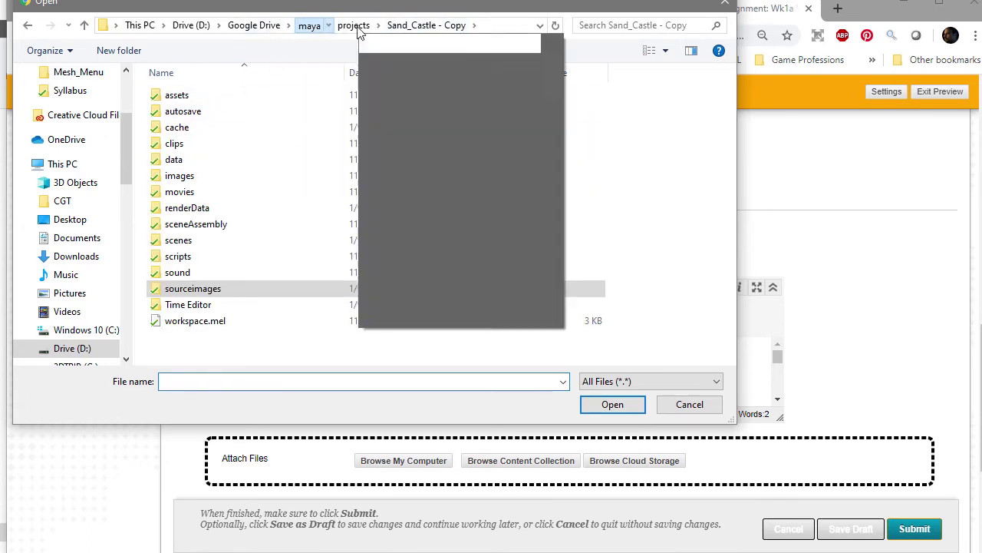
{"action": "left_click", "coordinate": [360, 77]}
{"action": "scroll", "coordinate": [264, 322], "scroll_direction": "down", "scroll_amount": 2}
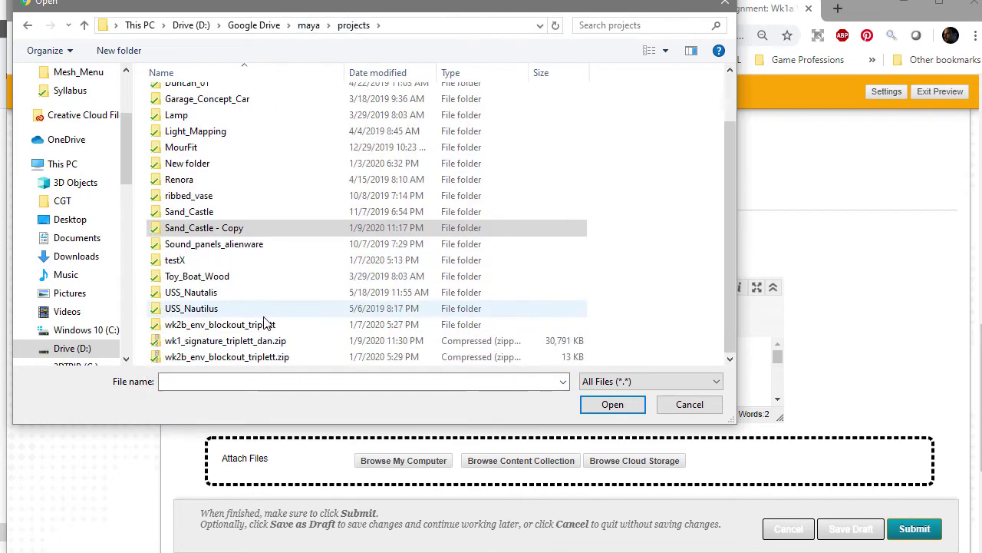
{"action": "left_click", "coordinate": [215, 340]}
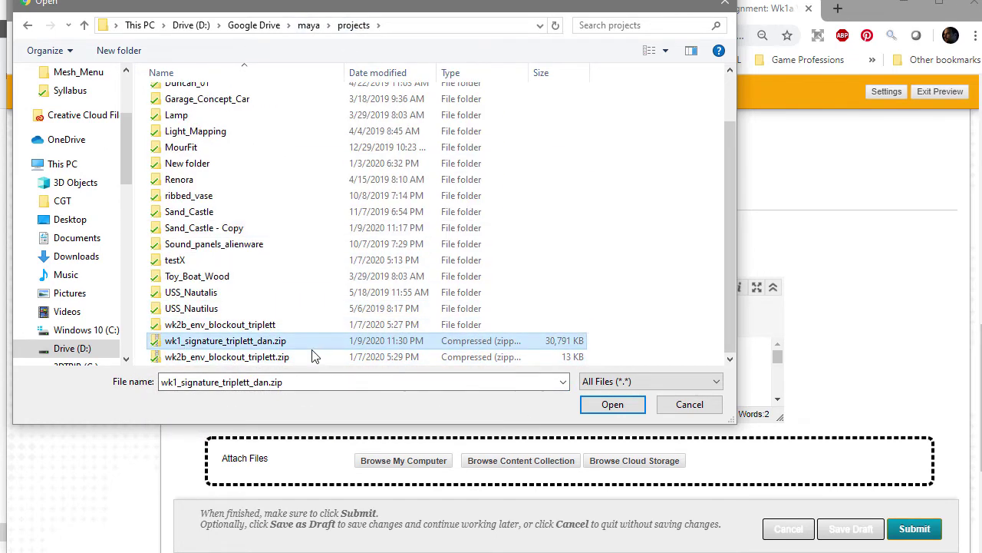
{"action": "left_click", "coordinate": [613, 404]}
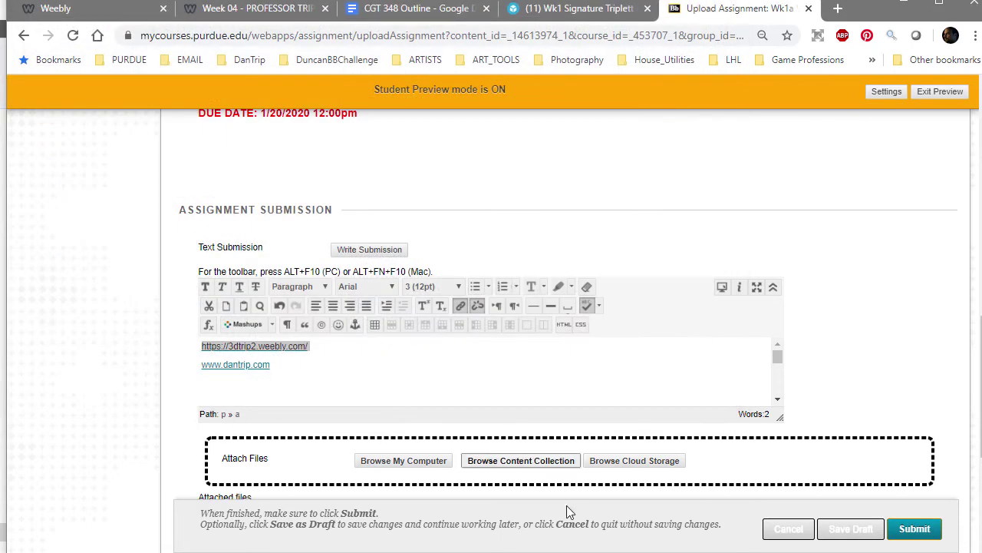
Attach Capture.JPG from the sourceimages folder of the Sand_Castle - Copy project to the submission
{"action": "scroll", "coordinate": [553, 488], "scroll_direction": "down", "scroll_amount": 3}
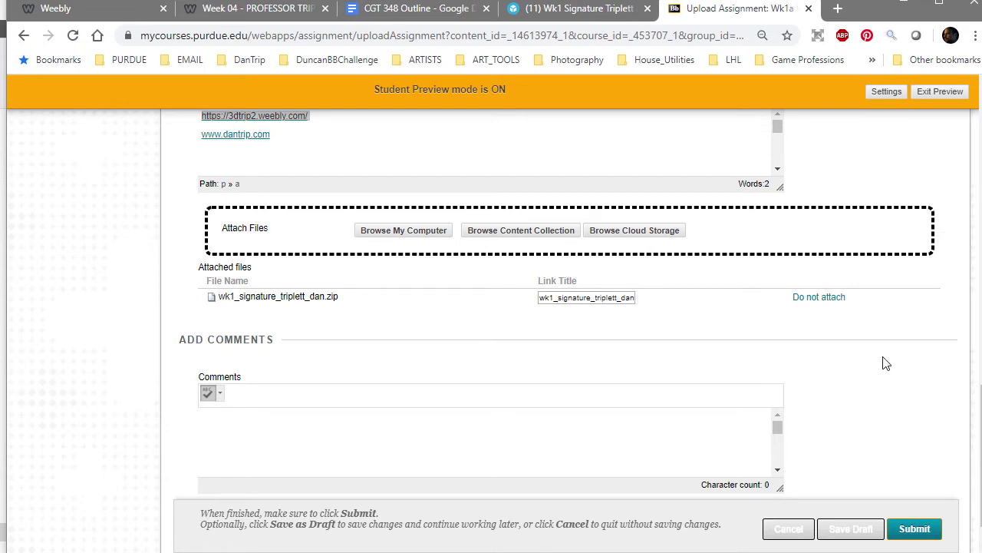
{"action": "scroll", "coordinate": [398, 315], "scroll_direction": "up", "scroll_amount": 2}
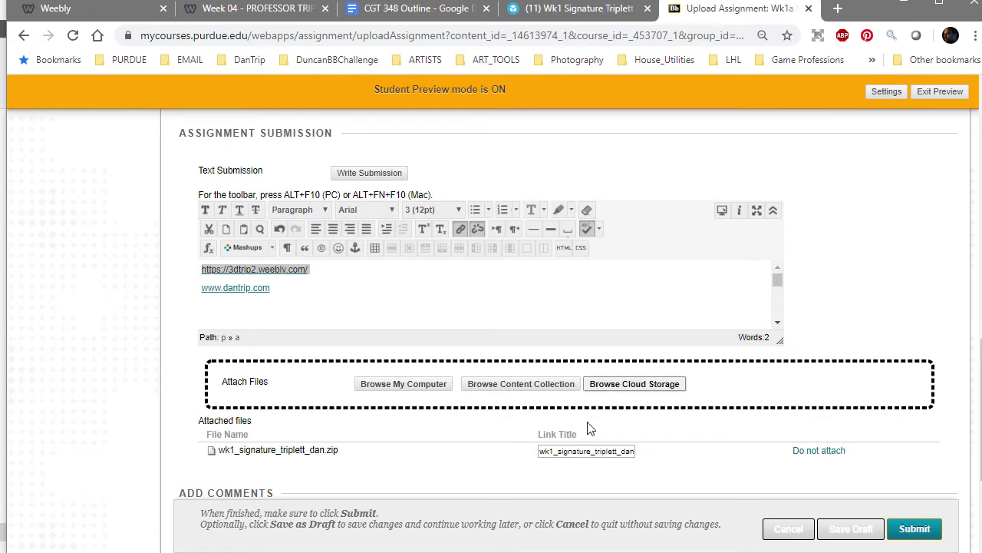
{"action": "scroll", "coordinate": [300, 438], "scroll_direction": "down", "scroll_amount": 2}
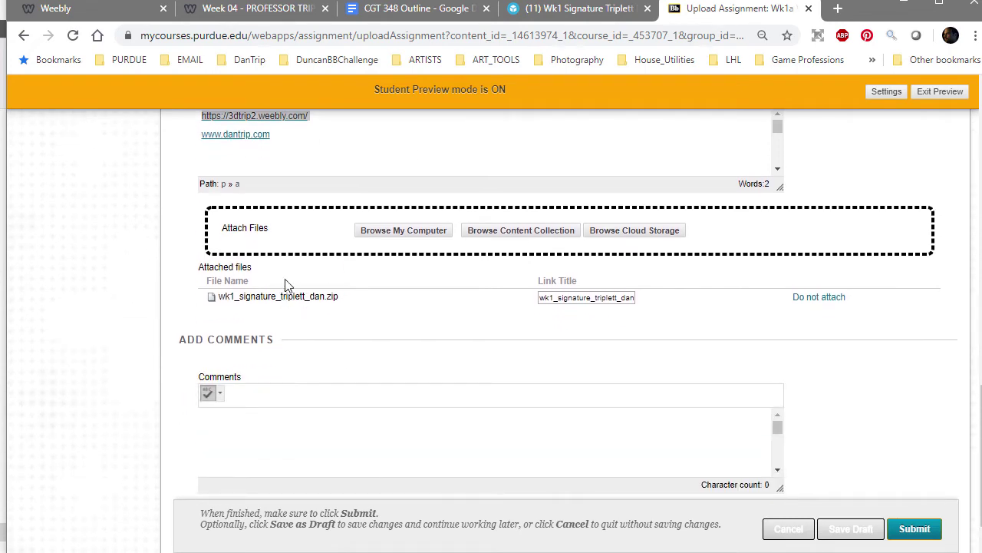
{"action": "left_click", "coordinate": [403, 230]}
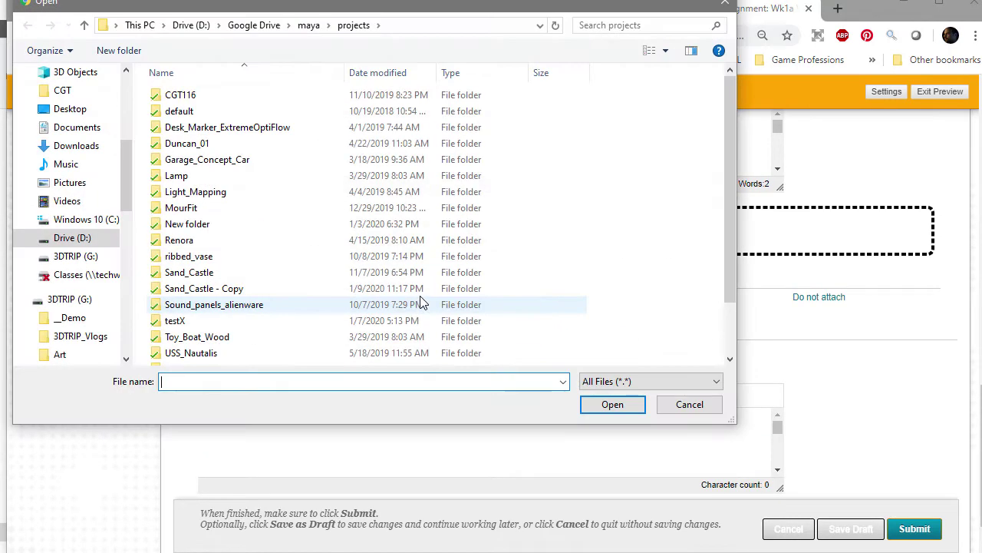
{"action": "double_click", "coordinate": [224, 289]}
{"action": "double_click", "coordinate": [197, 289]}
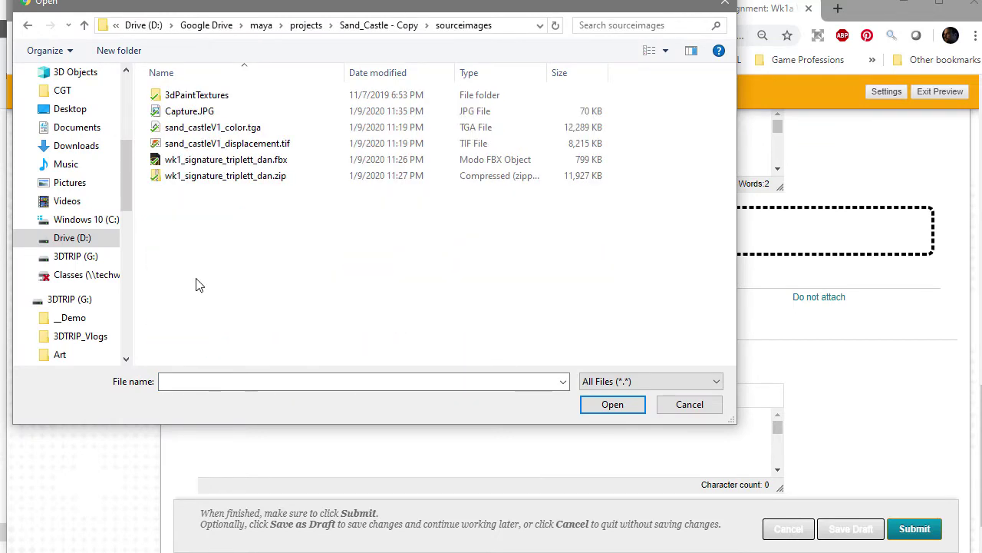
{"action": "left_click", "coordinate": [206, 114]}
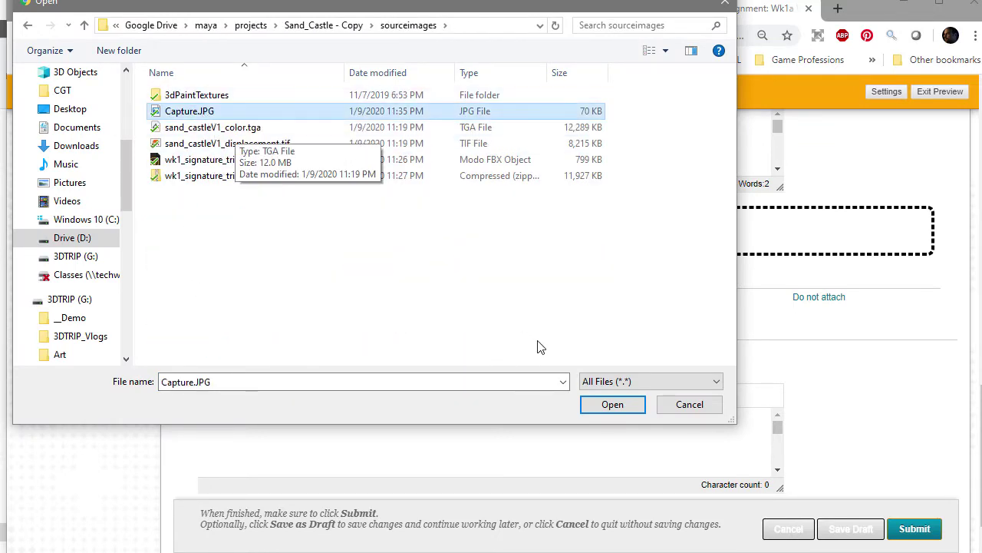
{"action": "left_click", "coordinate": [606, 404]}
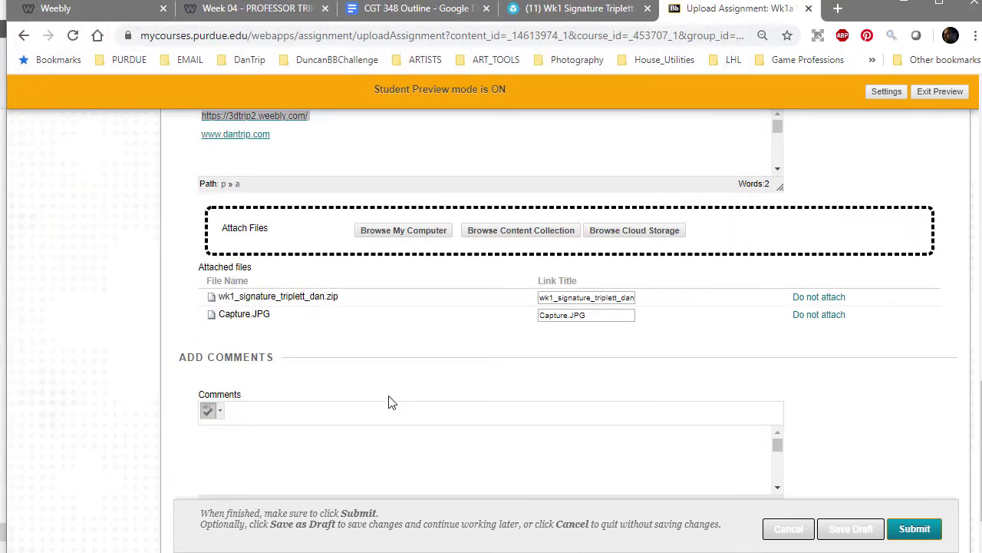
Submit the Wk1a assignment and check the attached files in the submission history, previewing Capture.JPG
{"action": "scroll", "coordinate": [353, 433], "scroll_direction": "up", "scroll_amount": 2}
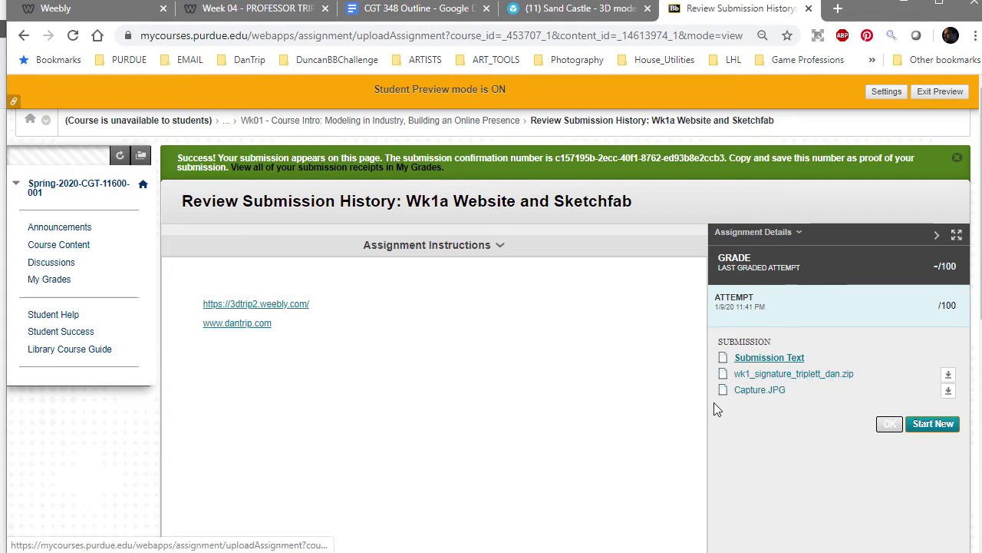
{"action": "left_click", "coordinate": [753, 400]}
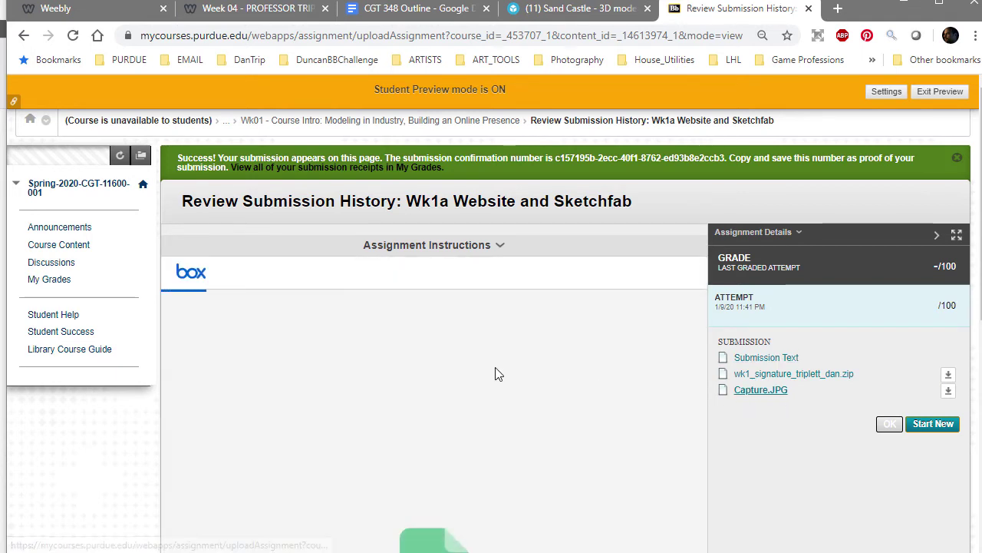
{"action": "scroll", "coordinate": [496, 373], "scroll_direction": "down", "scroll_amount": 3}
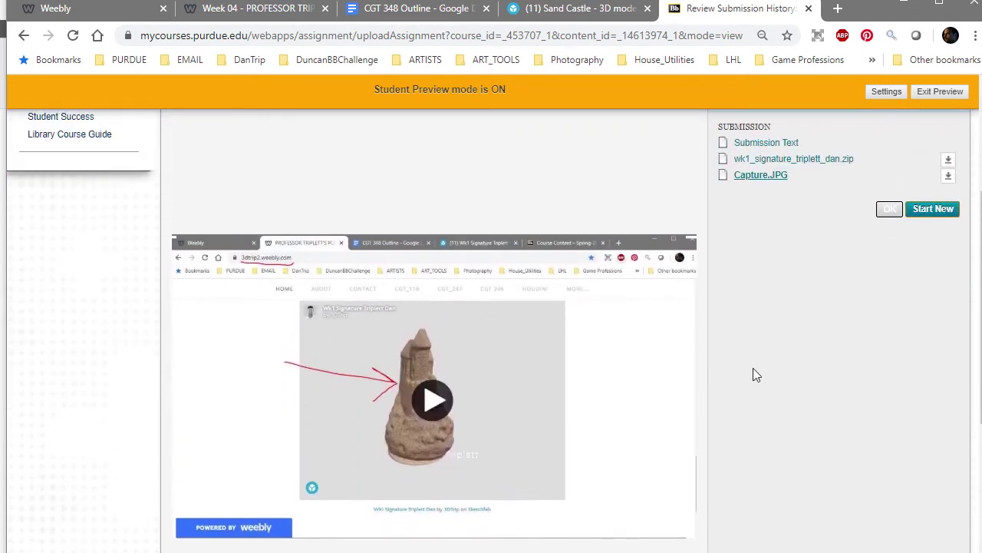
{"action": "scroll", "coordinate": [217, 275], "scroll_direction": "up", "scroll_amount": 2}
{"action": "left_click", "coordinate": [755, 300]}
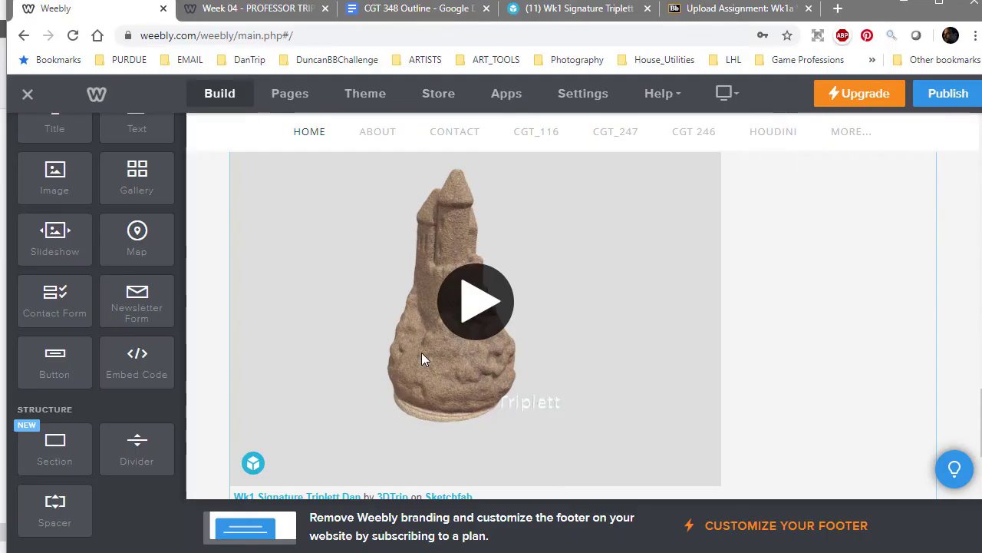
Switch to the Weebly editor and examine the site's page list with the Home and CGT_116 page settings
{"action": "scroll", "coordinate": [421, 358], "scroll_direction": "up", "scroll_amount": 15}
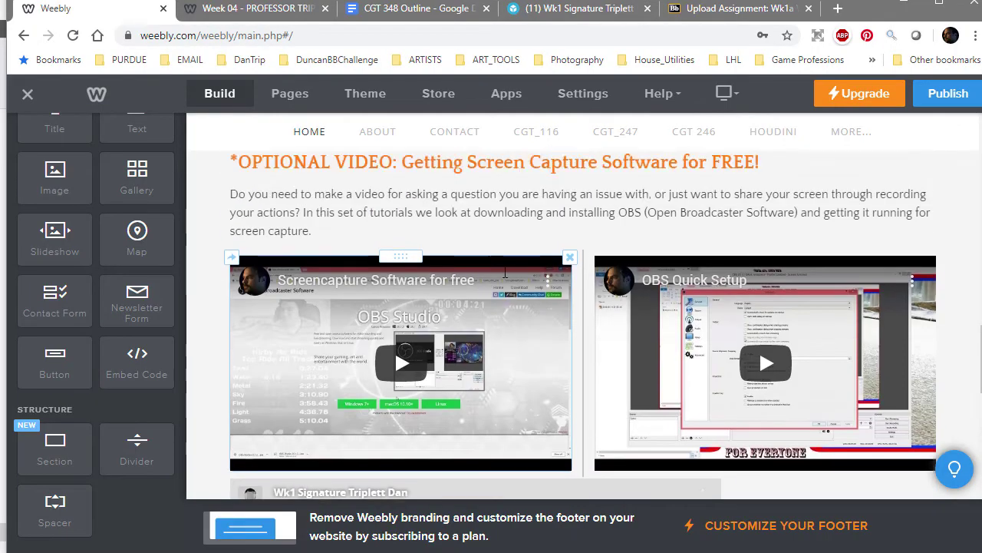
{"action": "scroll", "coordinate": [483, 266], "scroll_direction": "up", "scroll_amount": 6}
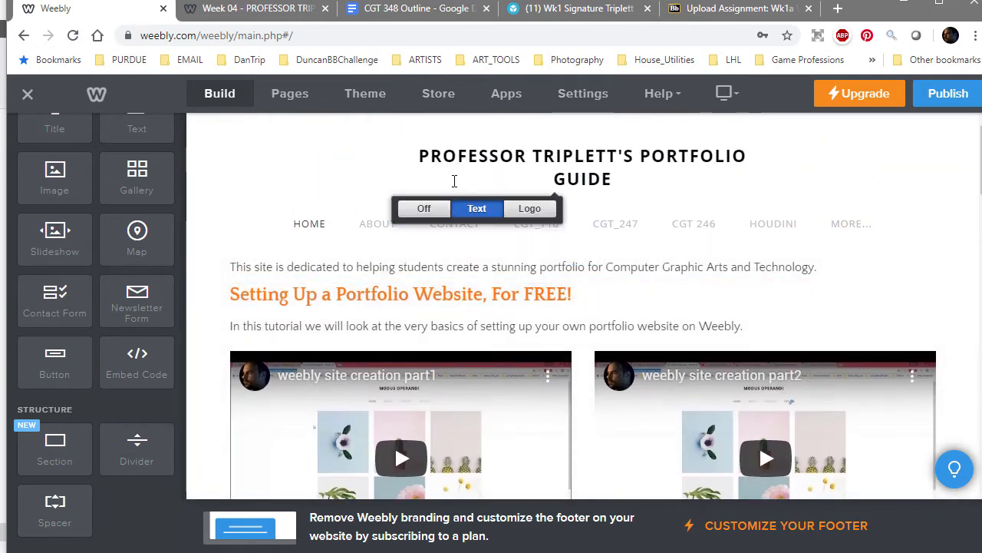
{"action": "left_click", "coordinate": [287, 98]}
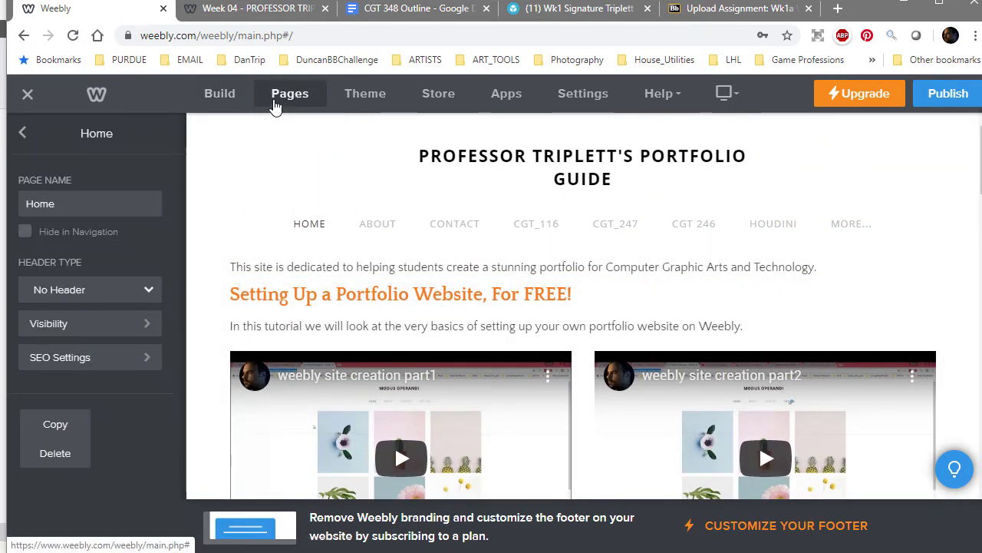
{"action": "left_click", "coordinate": [22, 133]}
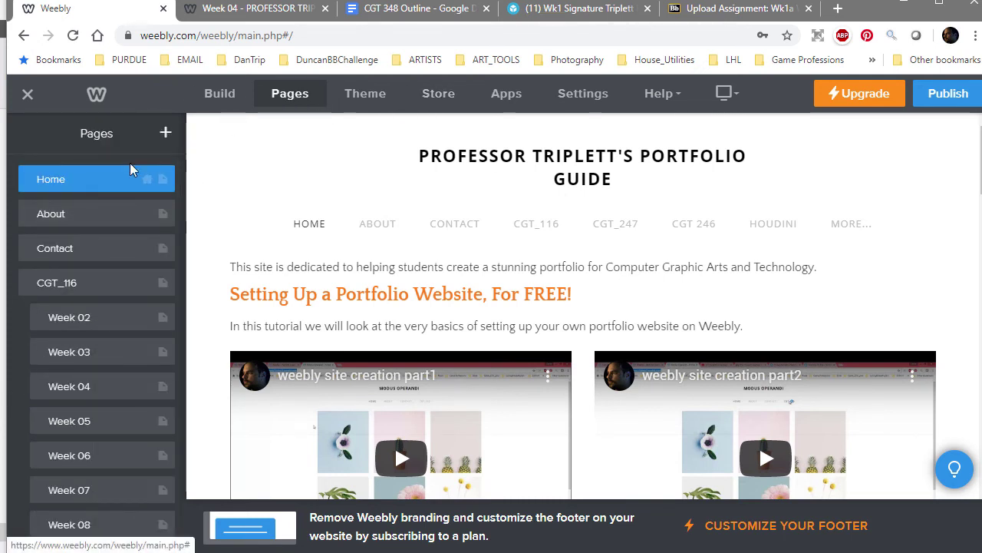
{"action": "left_click", "coordinate": [58, 188]}
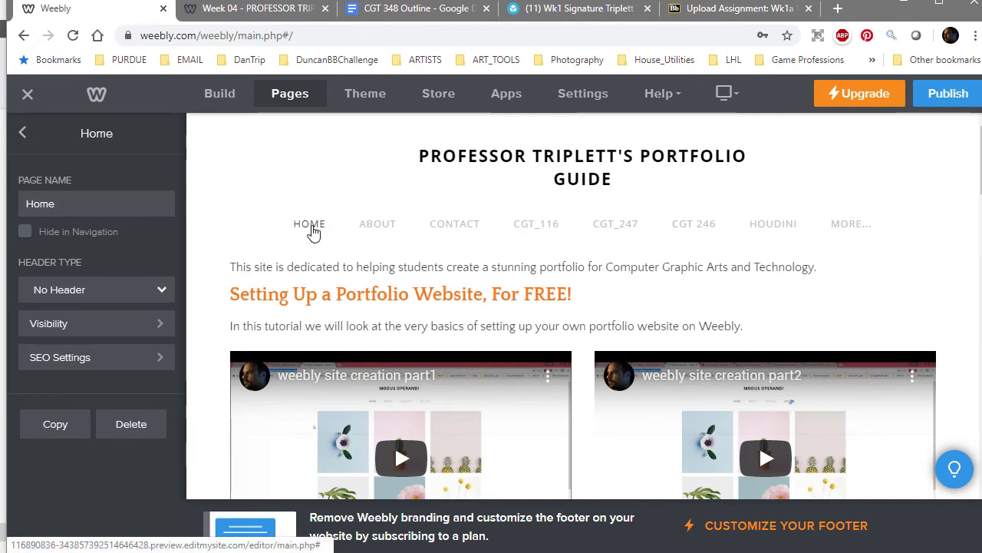
{"action": "left_click", "coordinate": [22, 132]}
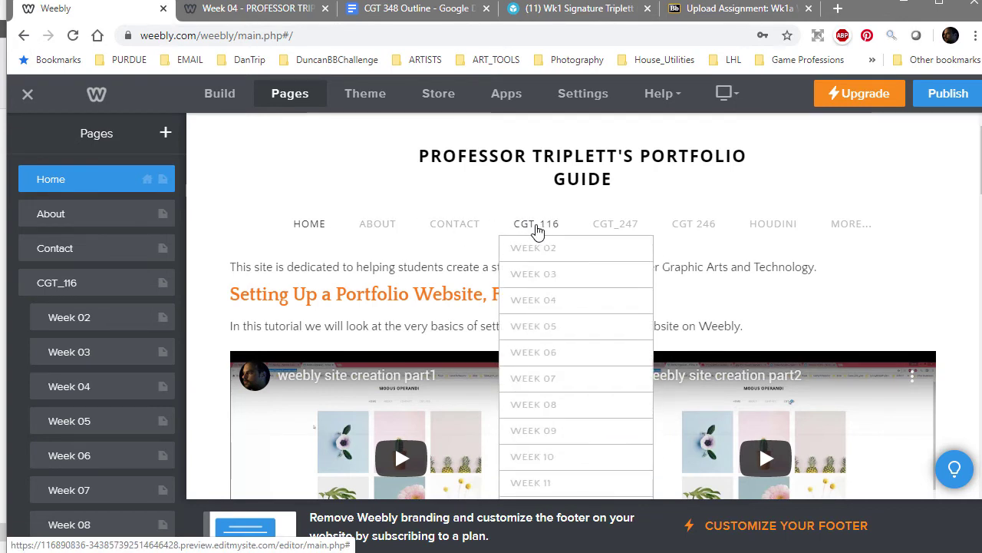
{"action": "left_click", "coordinate": [66, 284]}
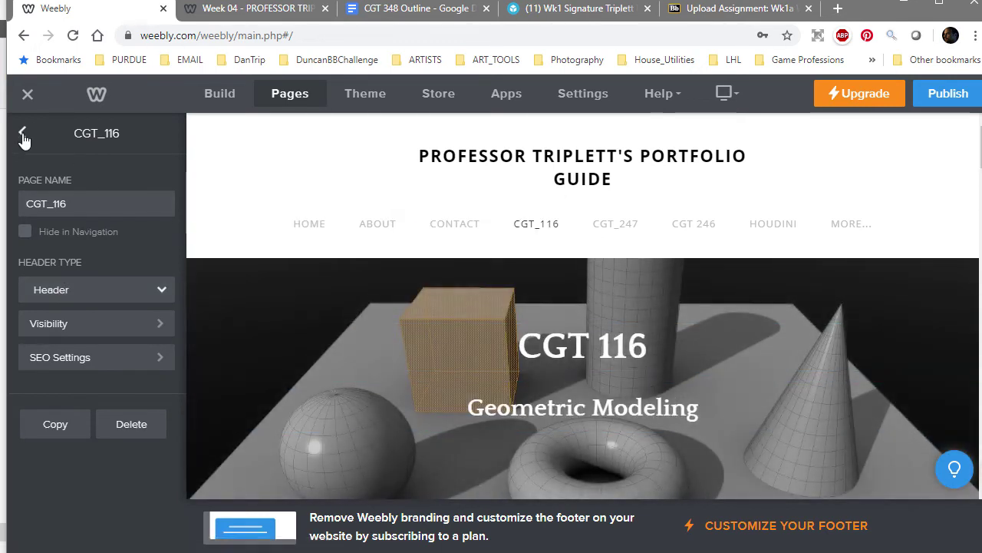
{"action": "left_click", "coordinate": [25, 135]}
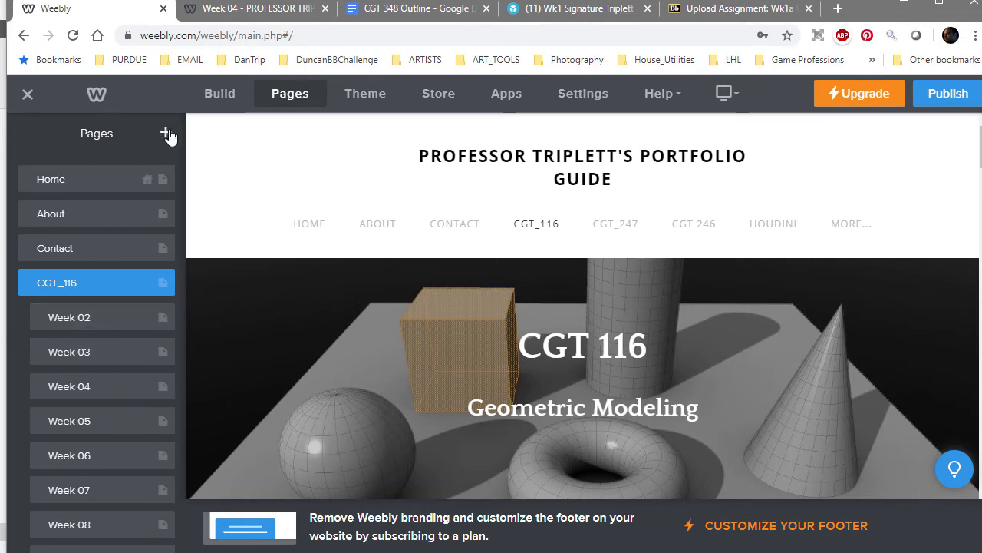
Add a new standard page named test to the site
{"action": "left_click", "coordinate": [166, 133]}
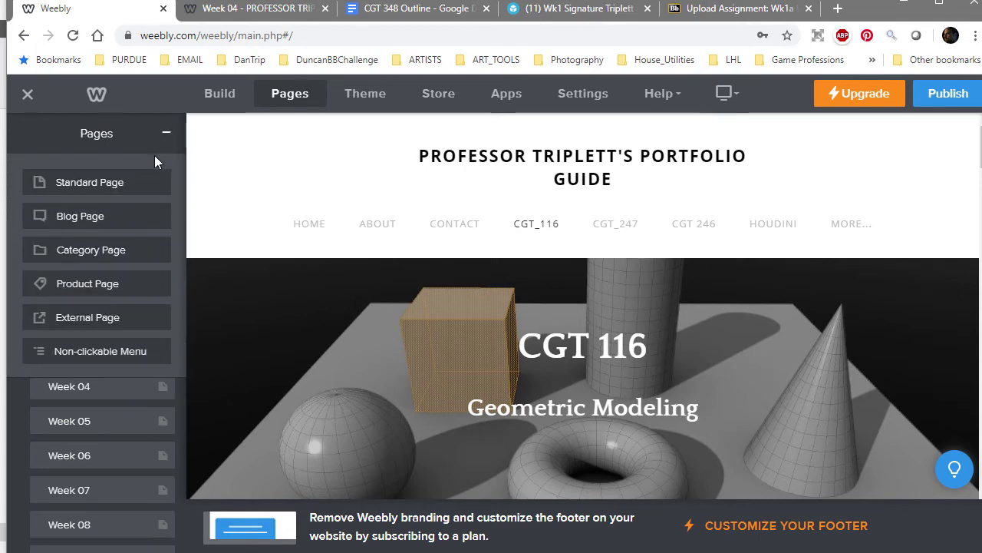
{"action": "left_click", "coordinate": [90, 187]}
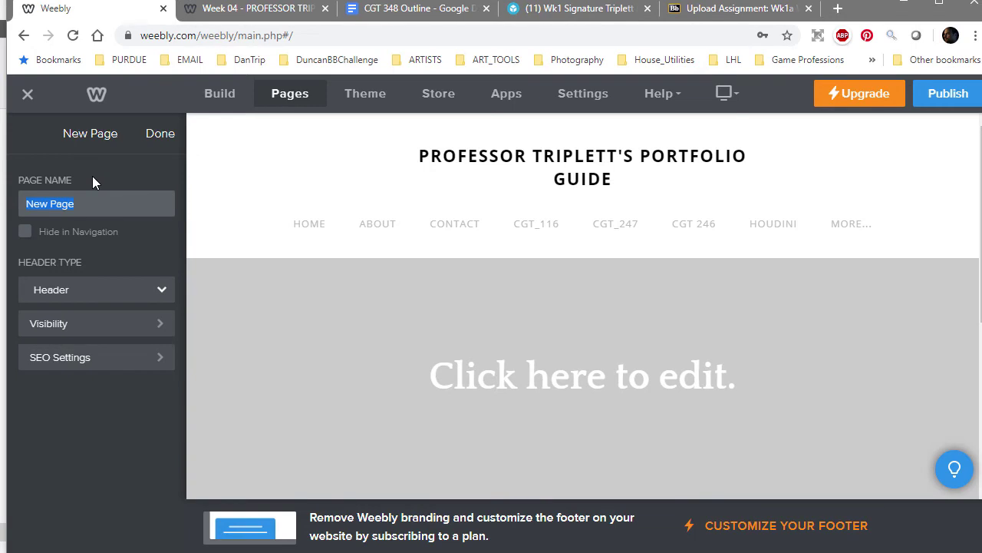
{"action": "type", "text": "test"}
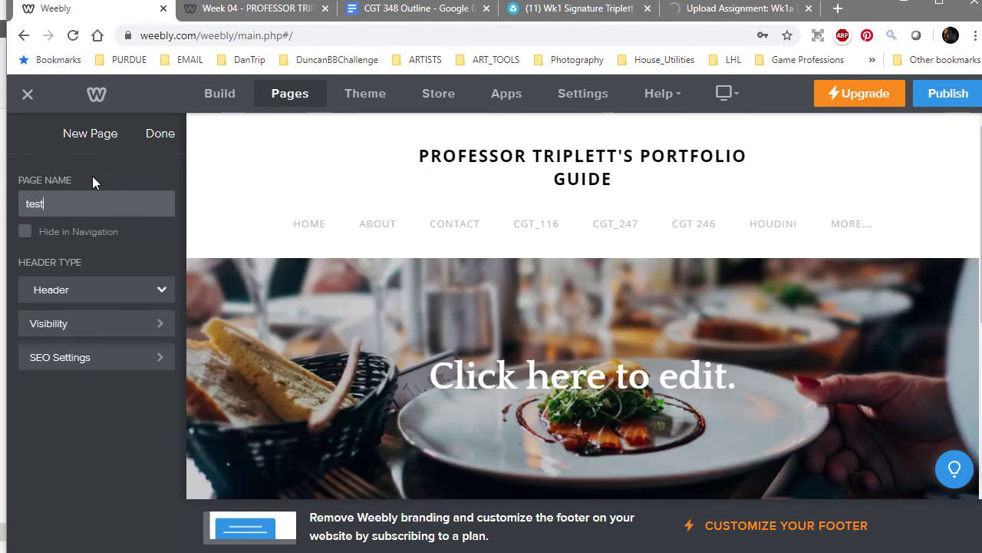
{"action": "left_click", "coordinate": [161, 134]}
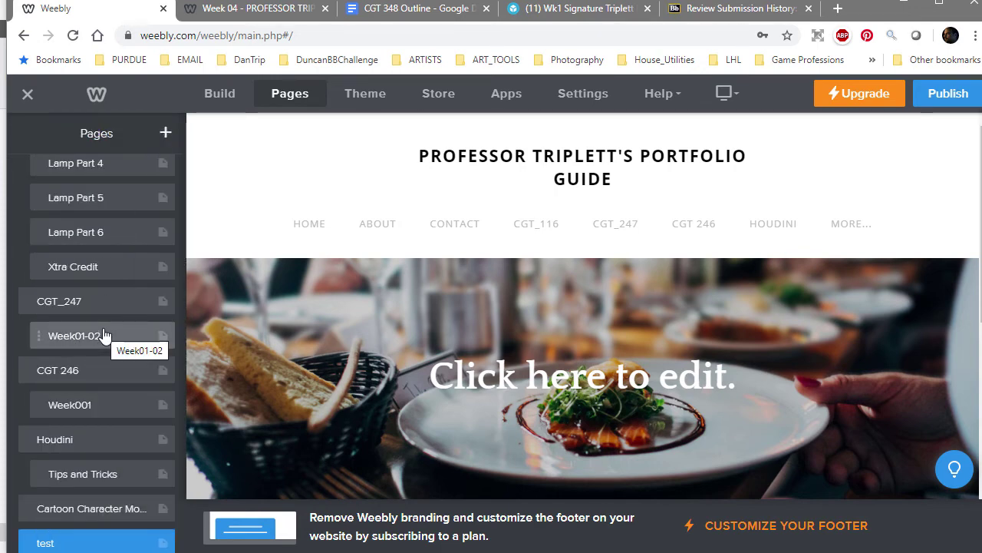
Move the test page under CGT_116, nest it below Week 02, and check its place in the site navigation
{"action": "mouse_move", "coordinate": [846, 227]}
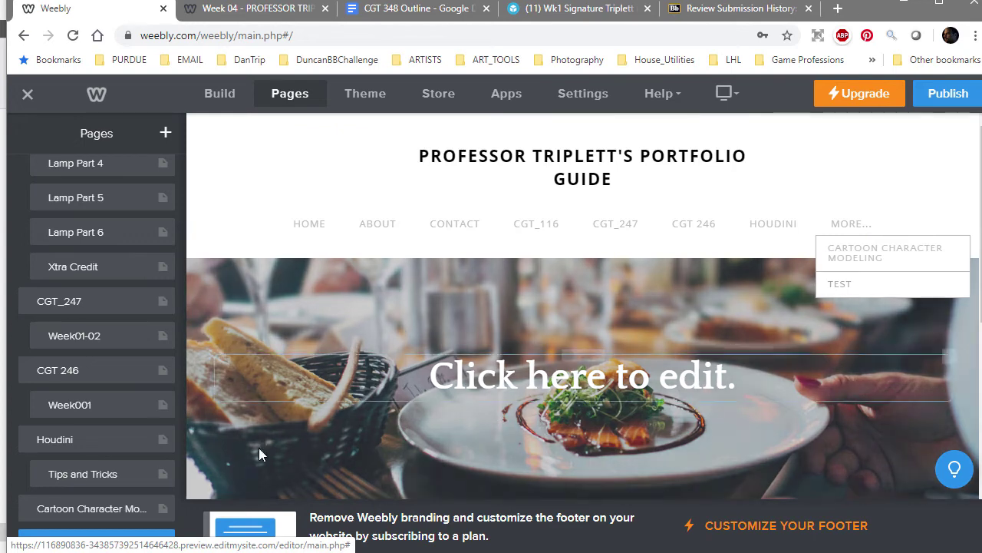
{"action": "left_click_drag", "start_coordinate": [65, 541], "coordinate": [76, 324]}
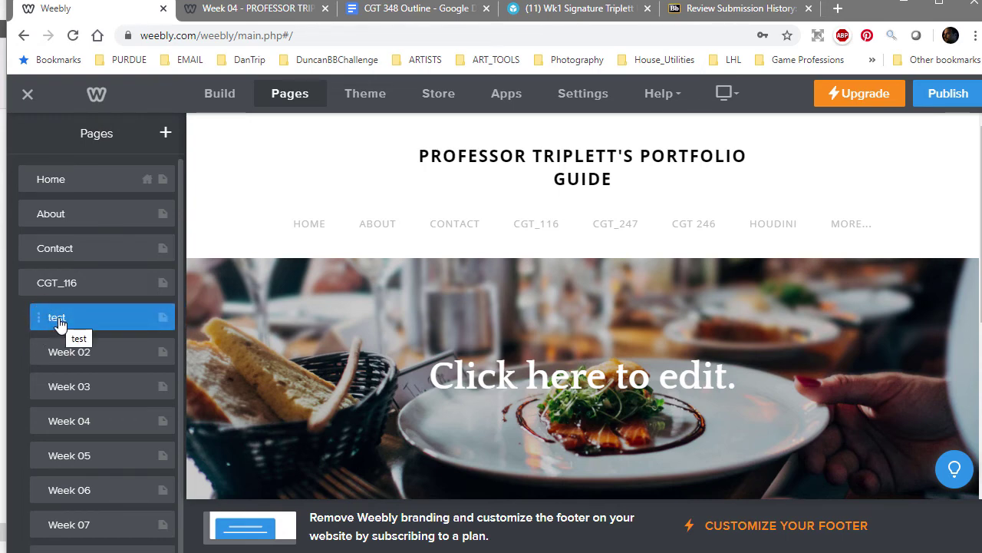
{"action": "left_click_drag", "start_coordinate": [53, 323], "coordinate": [87, 356]}
{"action": "mouse_move", "coordinate": [532, 231]}
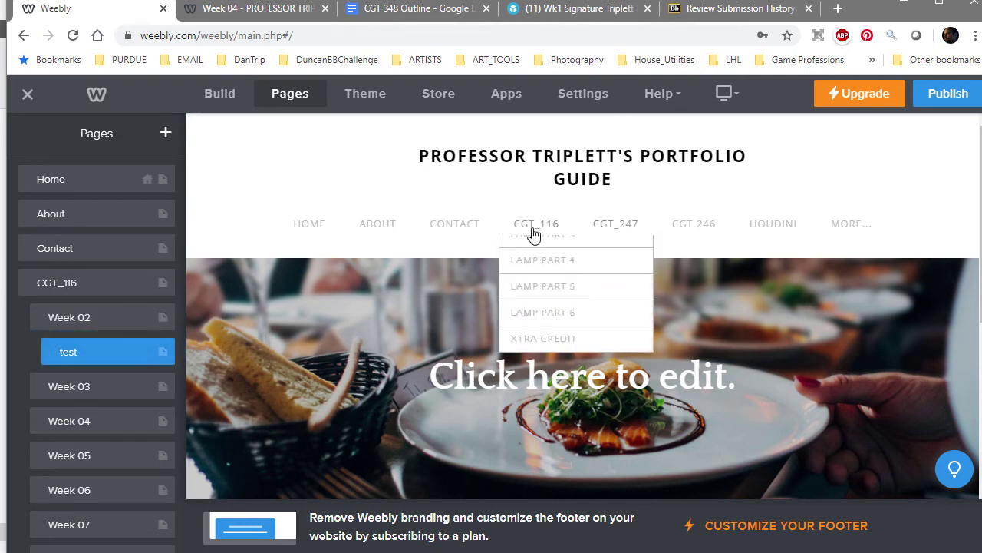
{"action": "mouse_move", "coordinate": [541, 251]}
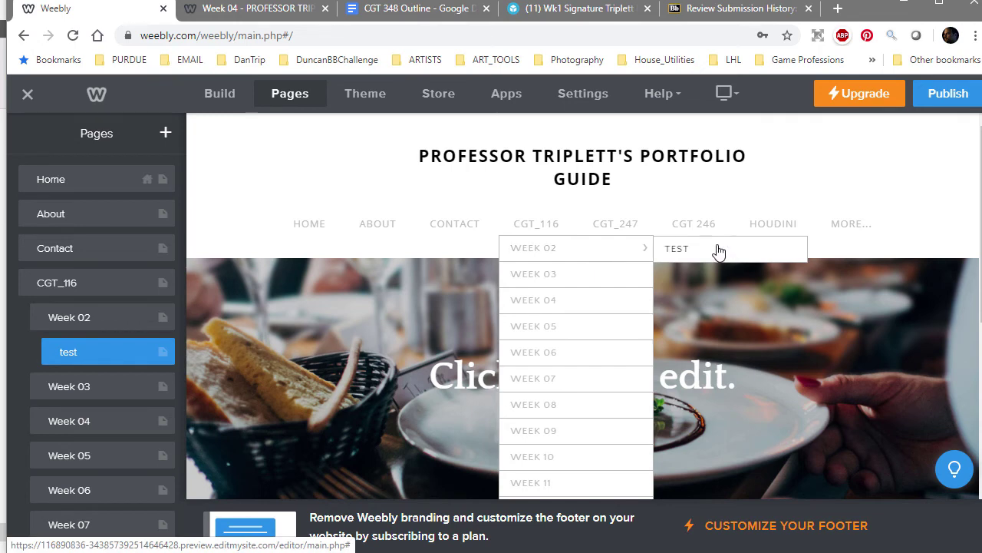
Move the test page out of Week 02 to sit directly under CGT_116, and delete it from the site
{"action": "left_click_drag", "start_coordinate": [92, 358], "coordinate": [59, 351]}
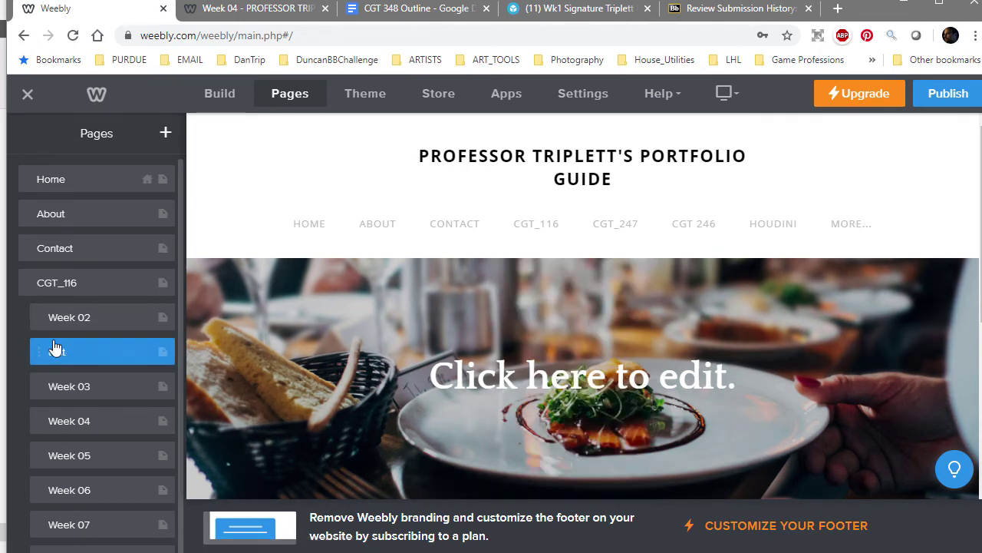
{"action": "mouse_move", "coordinate": [544, 230]}
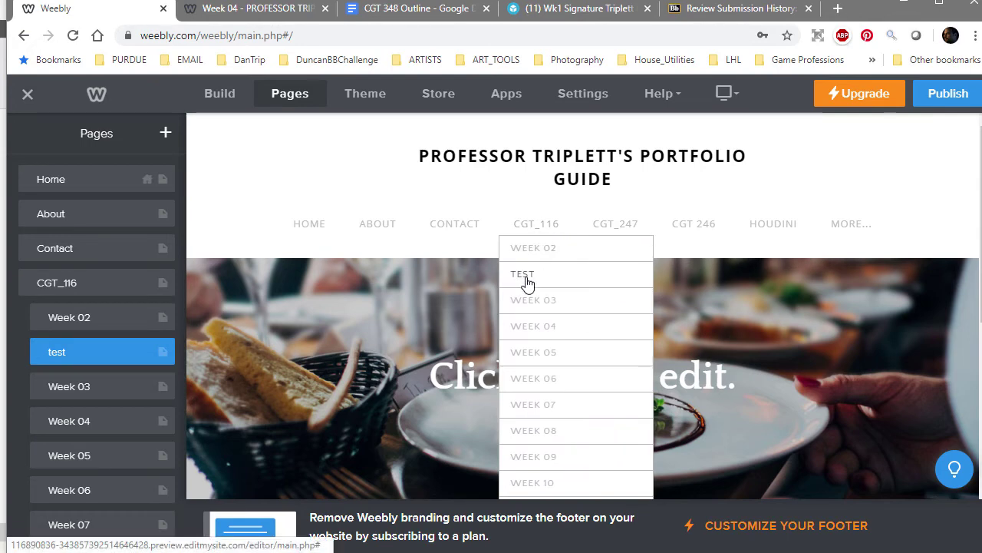
{"action": "left_click", "coordinate": [102, 354]}
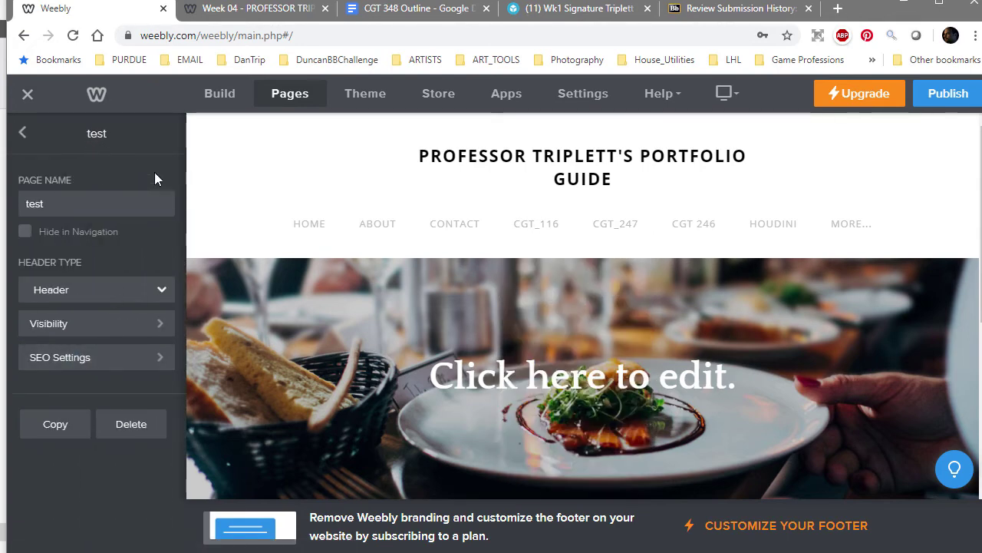
{"action": "left_click", "coordinate": [131, 423]}
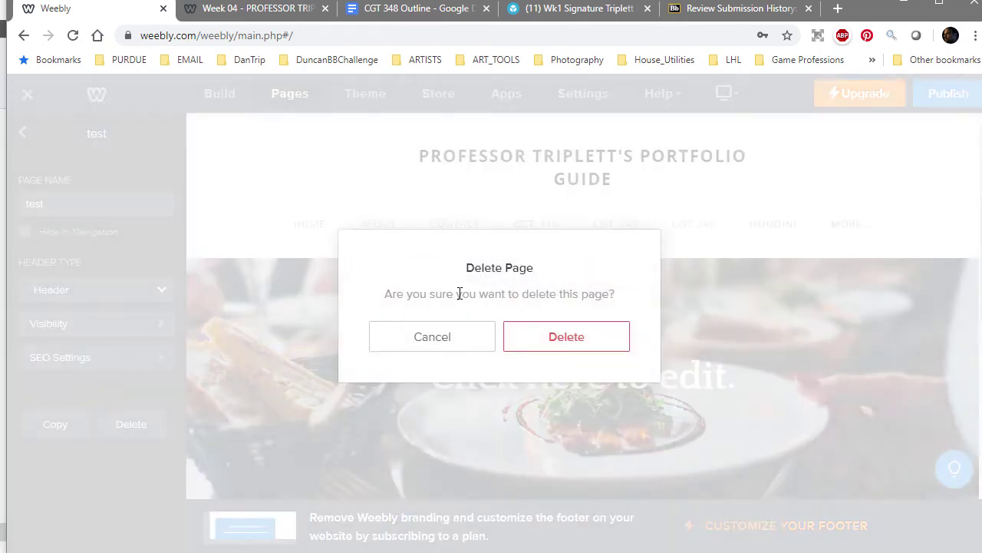
{"action": "left_click", "coordinate": [570, 336]}
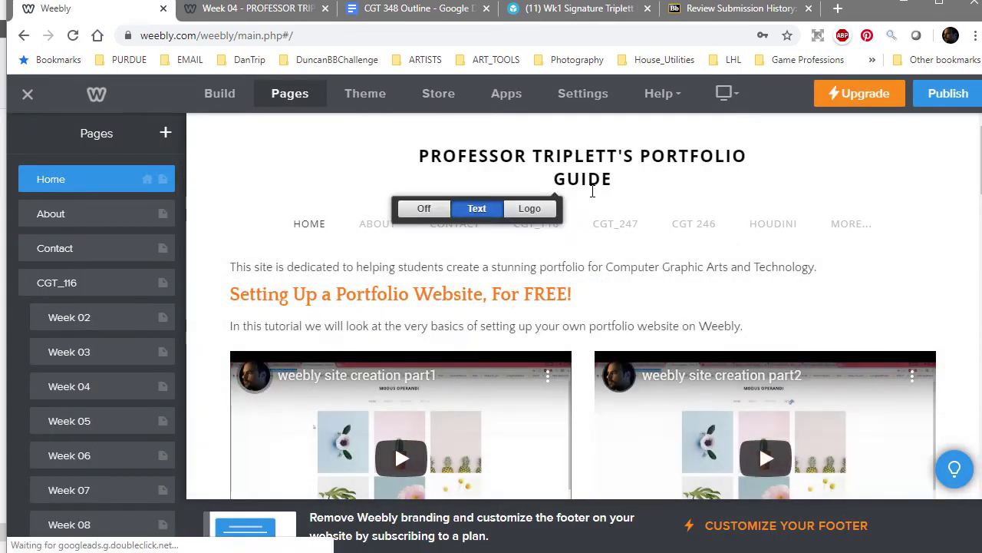
{"action": "scroll", "coordinate": [77, 301], "scroll_direction": "down", "scroll_amount": 5}
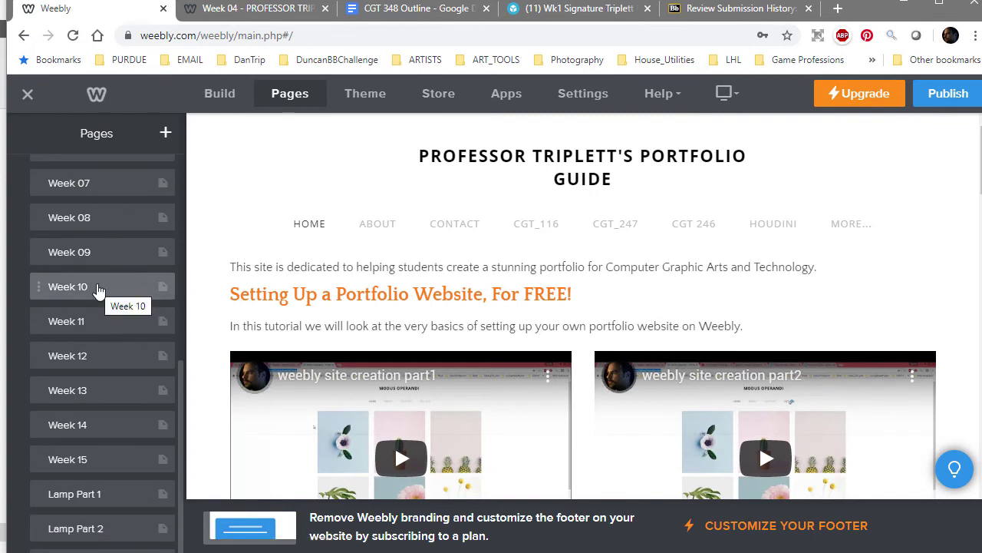
{"action": "scroll", "coordinate": [96, 284], "scroll_direction": "up", "scroll_amount": 4}
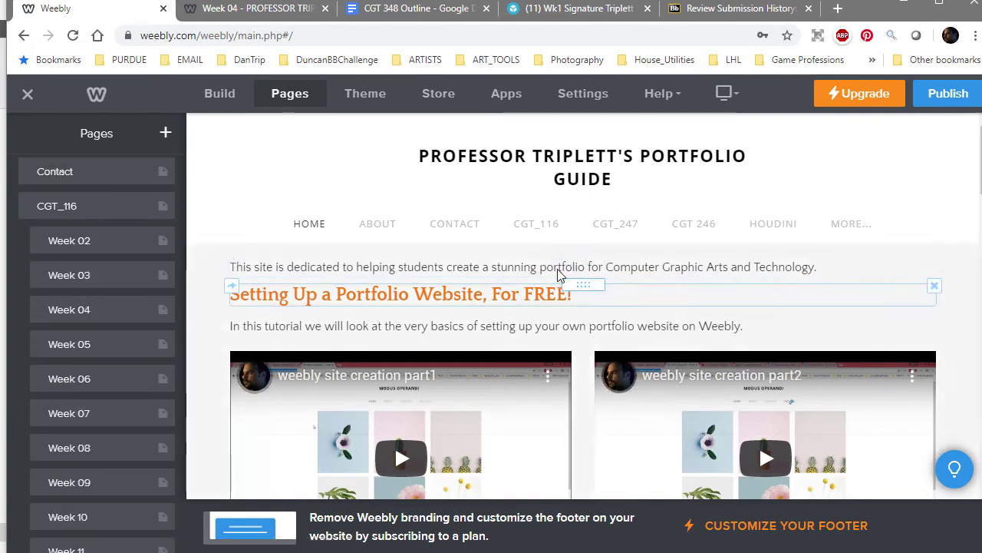
{"action": "mouse_move", "coordinate": [543, 230]}
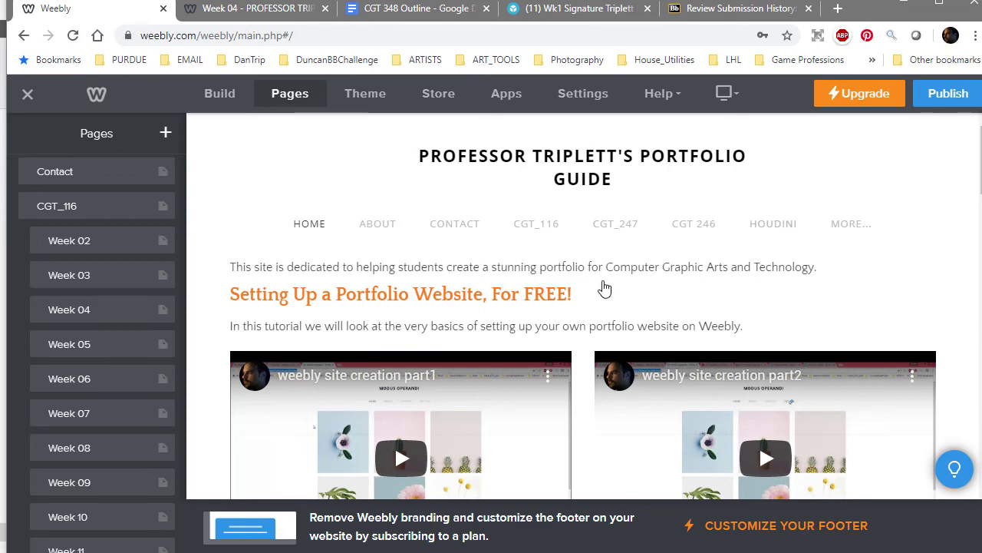
Try to add a slideshow element near the sand castle model on the Home page
{"action": "left_click", "coordinate": [221, 100]}
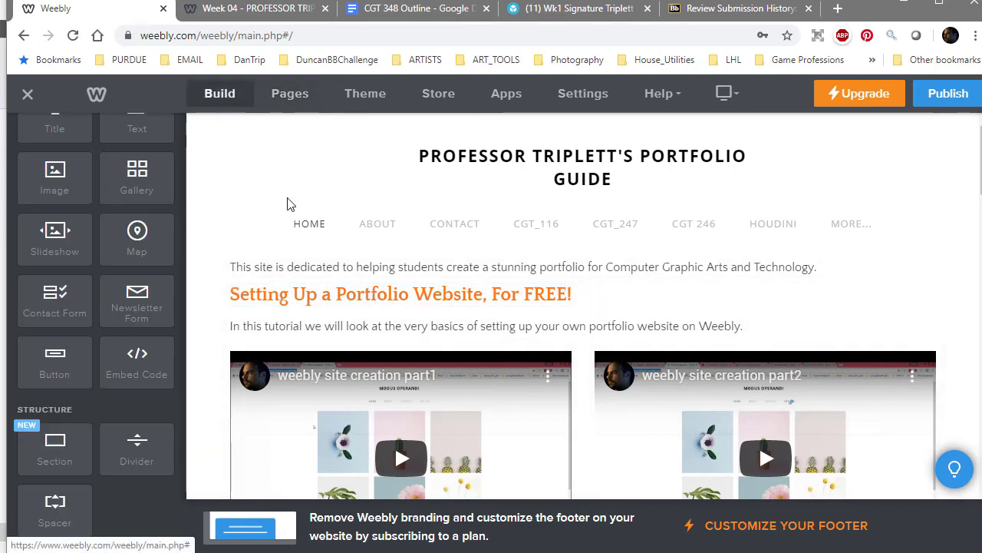
{"action": "scroll", "coordinate": [501, 292], "scroll_direction": "down", "scroll_amount": 1}
{"action": "scroll", "coordinate": [502, 293], "scroll_direction": "down", "scroll_amount": 10}
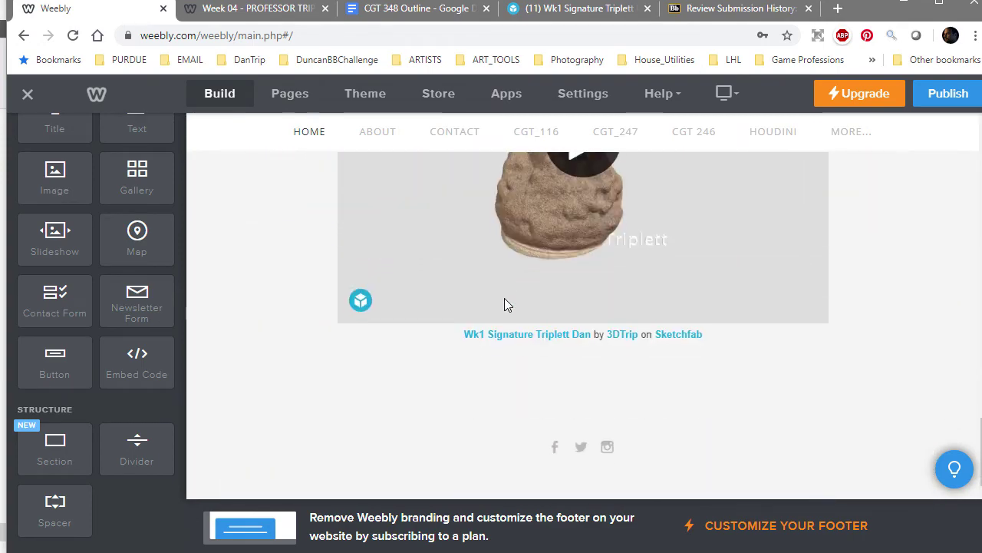
{"action": "scroll", "coordinate": [606, 295], "scroll_direction": "up", "scroll_amount": 1}
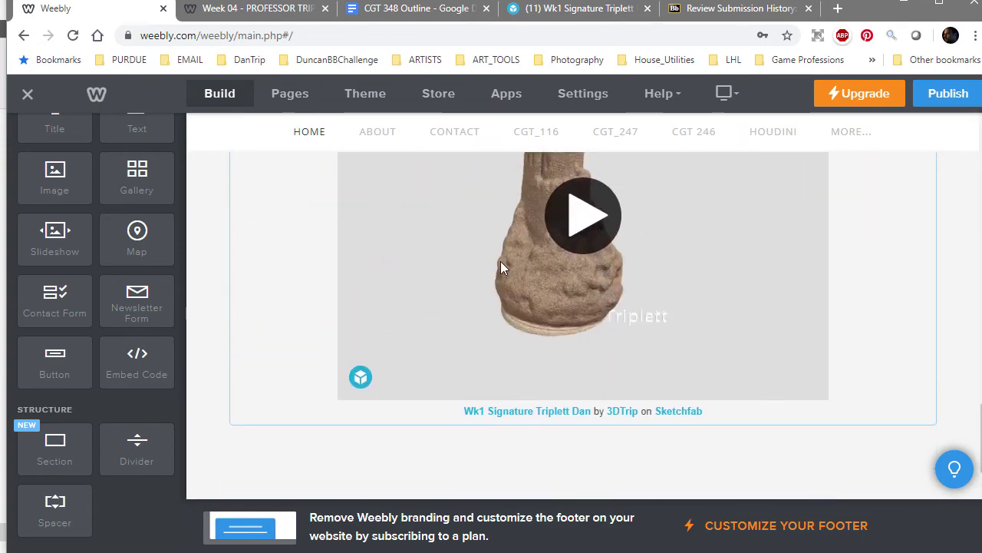
{"action": "scroll", "coordinate": [501, 261], "scroll_direction": "up", "scroll_amount": 1}
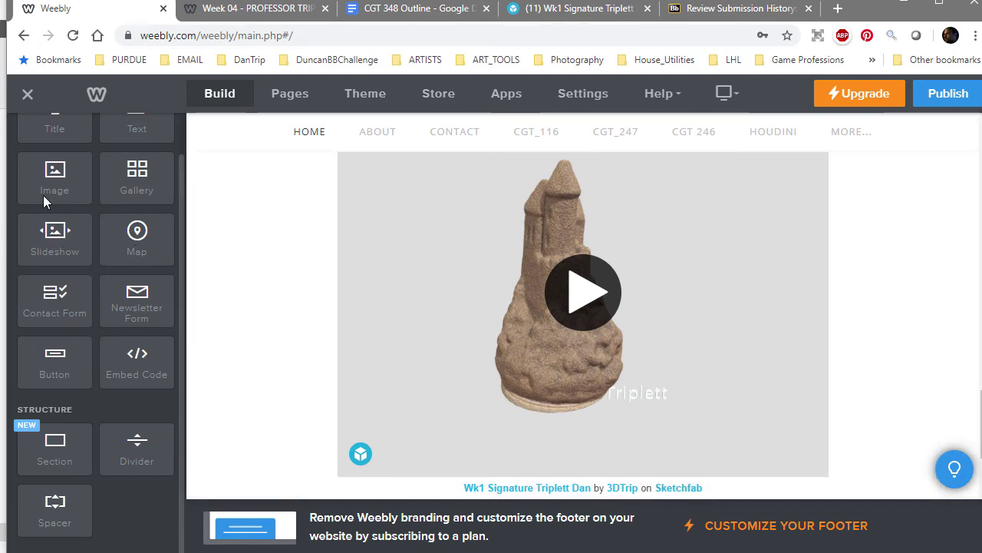
{"action": "left_click_drag", "start_coordinate": [52, 234], "coordinate": [443, 363]}
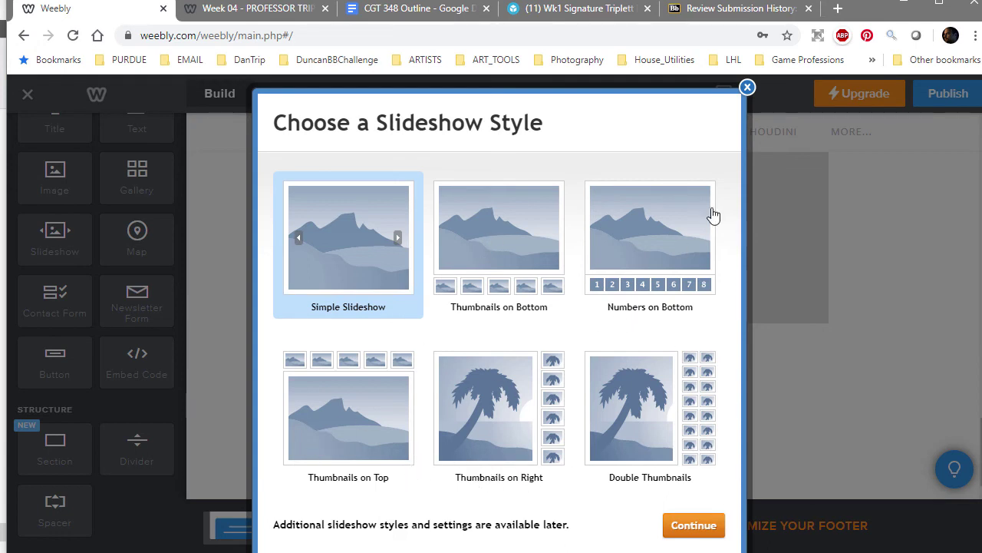
{"action": "left_click", "coordinate": [748, 87]}
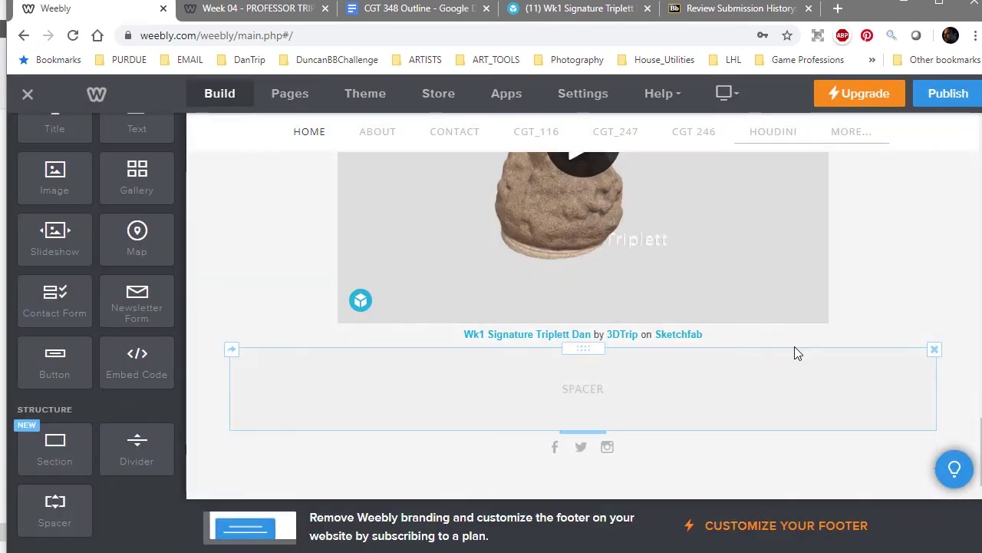
{"action": "left_click", "coordinate": [933, 351]}
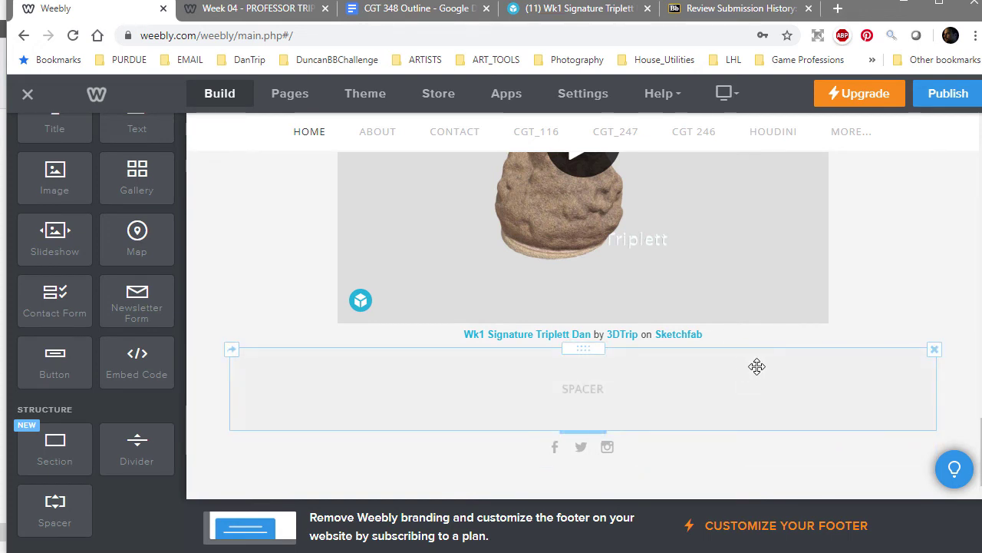
Delete the spacer below the sand castle model on the Home page, and publish the website
{"action": "left_click", "coordinate": [934, 351]}
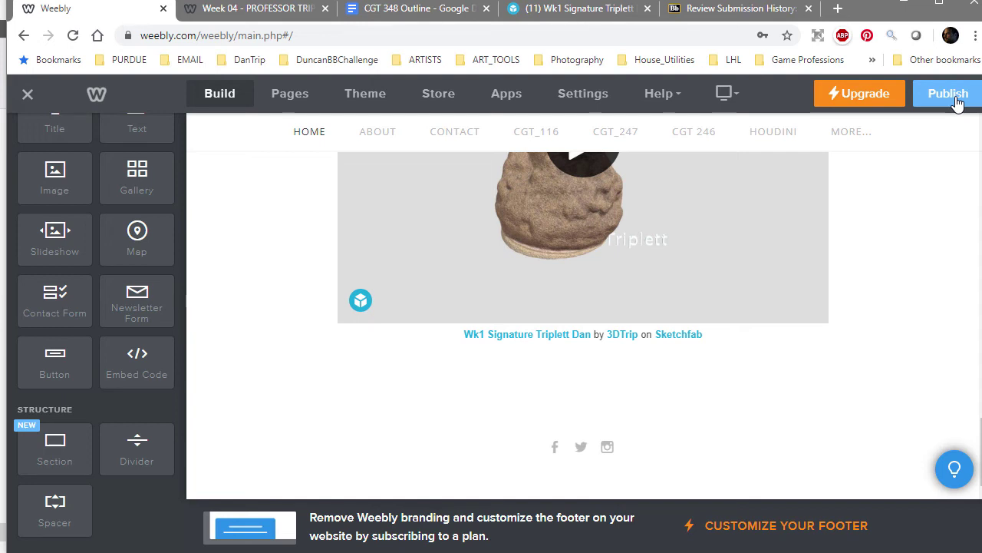
{"action": "left_click", "coordinate": [951, 96]}
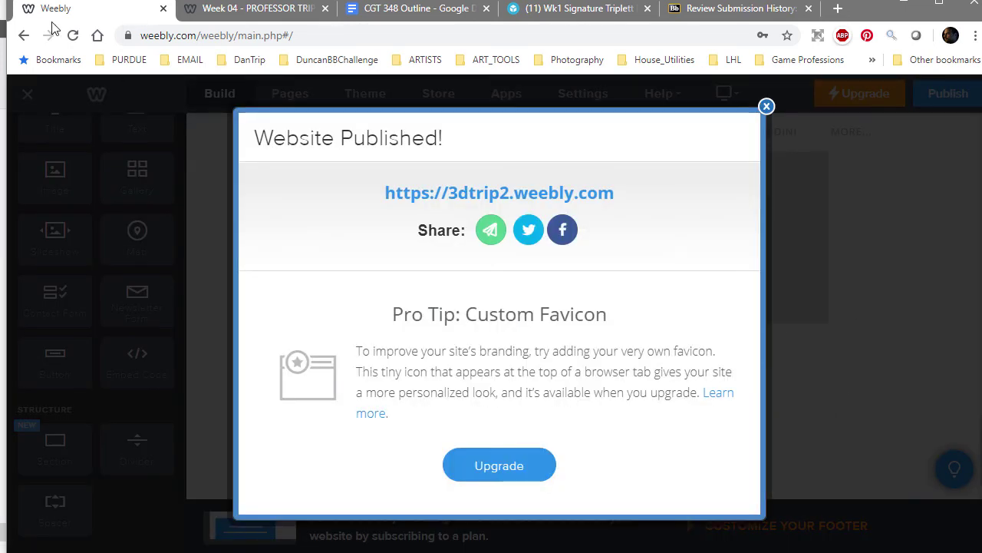
{"action": "left_click", "coordinate": [767, 107]}
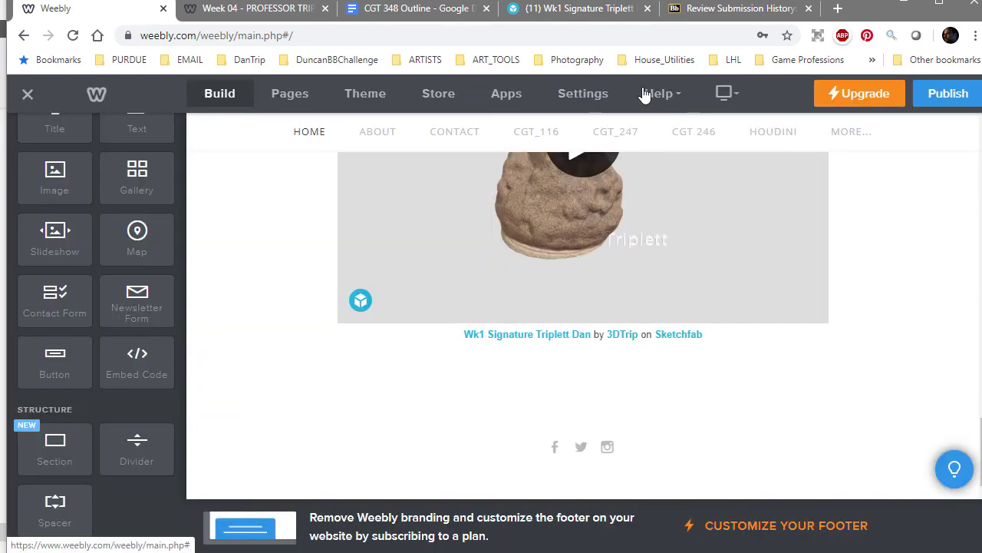
Reload the published Week 04 page and look over its Deformers for Modeling section
{"action": "left_click", "coordinate": [261, 9]}
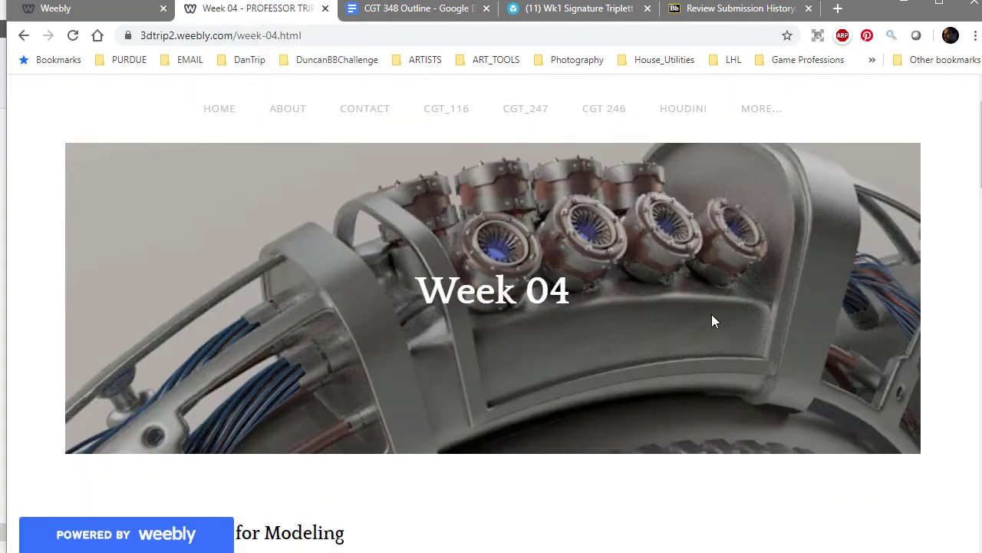
{"action": "scroll", "coordinate": [474, 229], "scroll_direction": "up", "scroll_amount": 1}
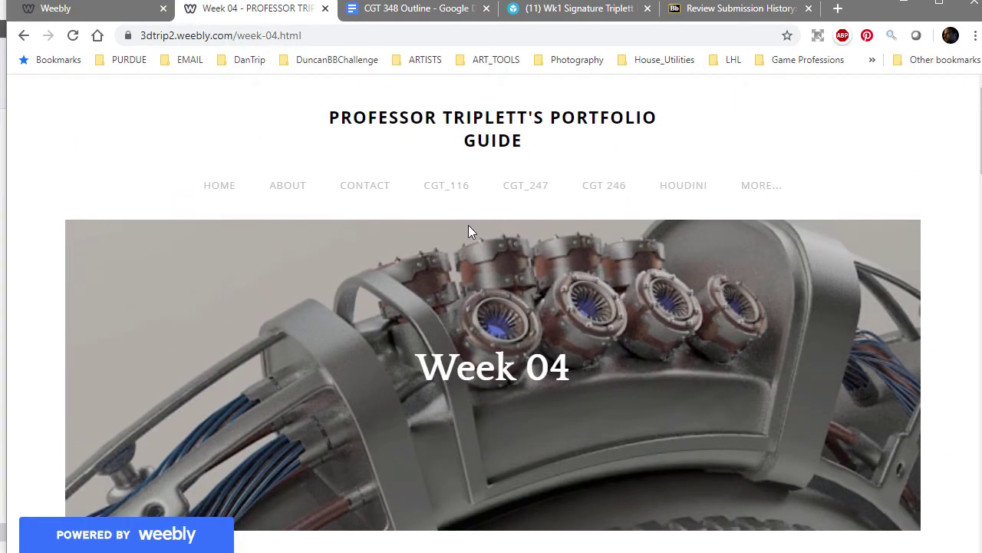
{"action": "key", "text": "F5"}
{"action": "scroll", "coordinate": [437, 266], "scroll_direction": "down", "scroll_amount": 5}
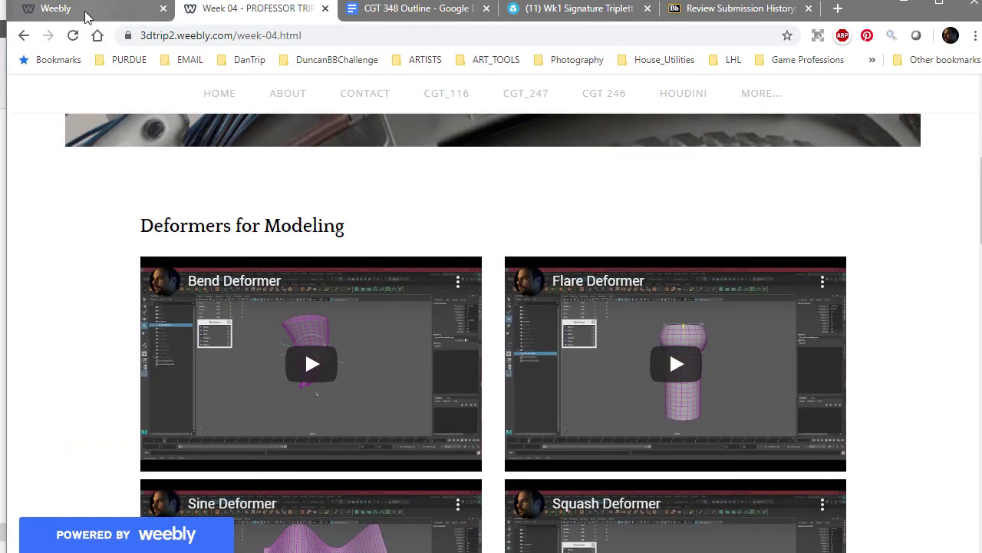
Compare the Weebly editor with the published Week 04 page, and examine the live site's CGT_116 navigation
{"action": "left_click", "coordinate": [86, 11]}
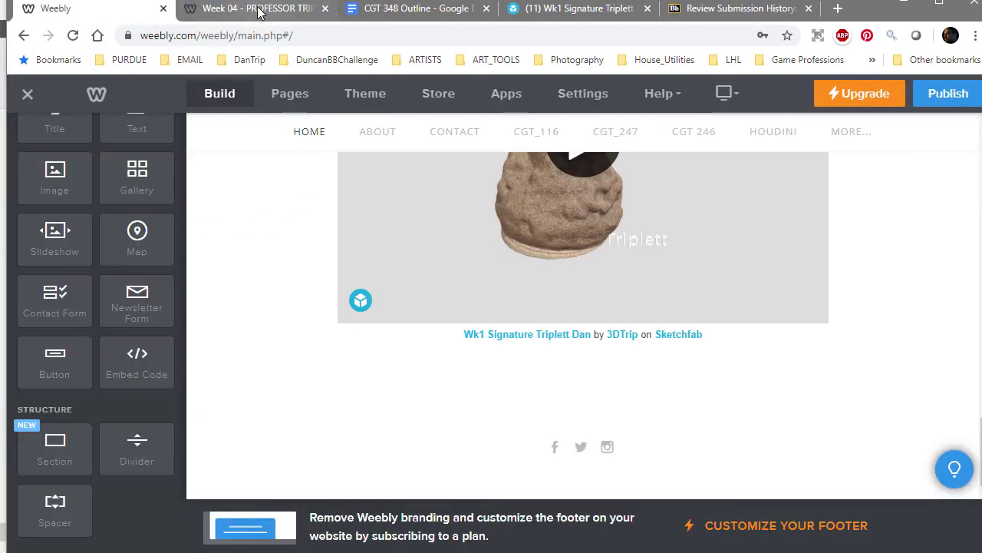
{"action": "left_click", "coordinate": [260, 11]}
{"action": "key", "text": "ctrl+shift+Tab"}
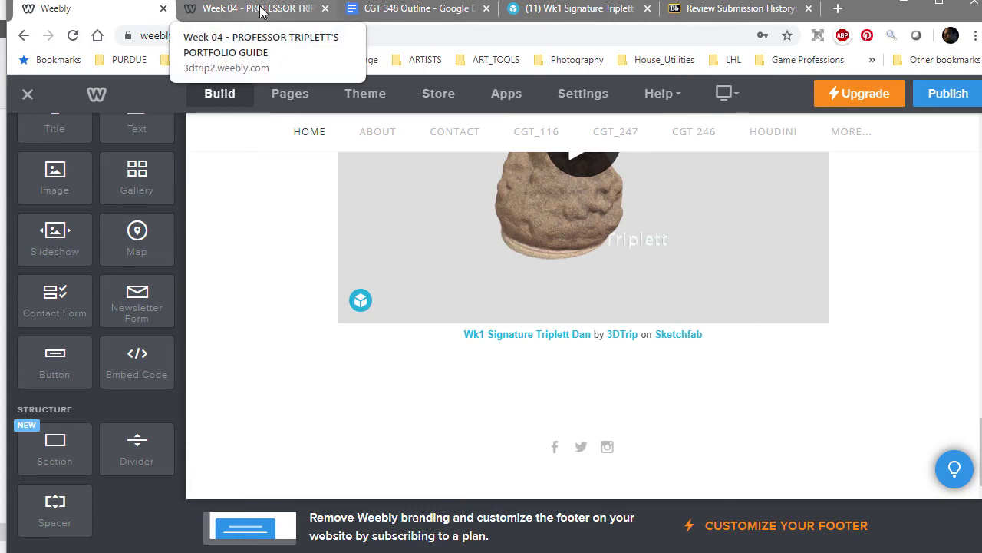
{"action": "left_click", "coordinate": [260, 11]}
{"action": "key", "text": "ctrl+shift+Tab"}
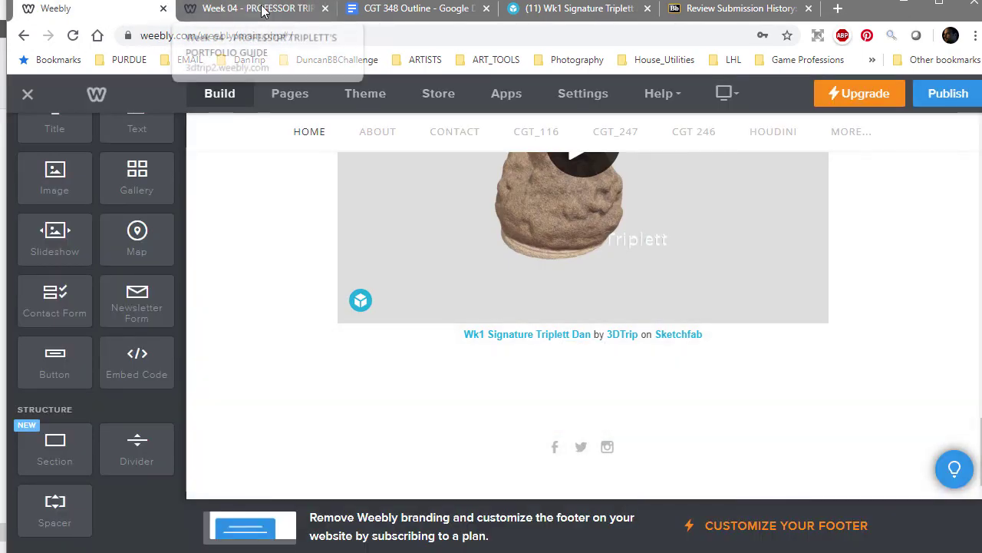
{"action": "left_click", "coordinate": [259, 11]}
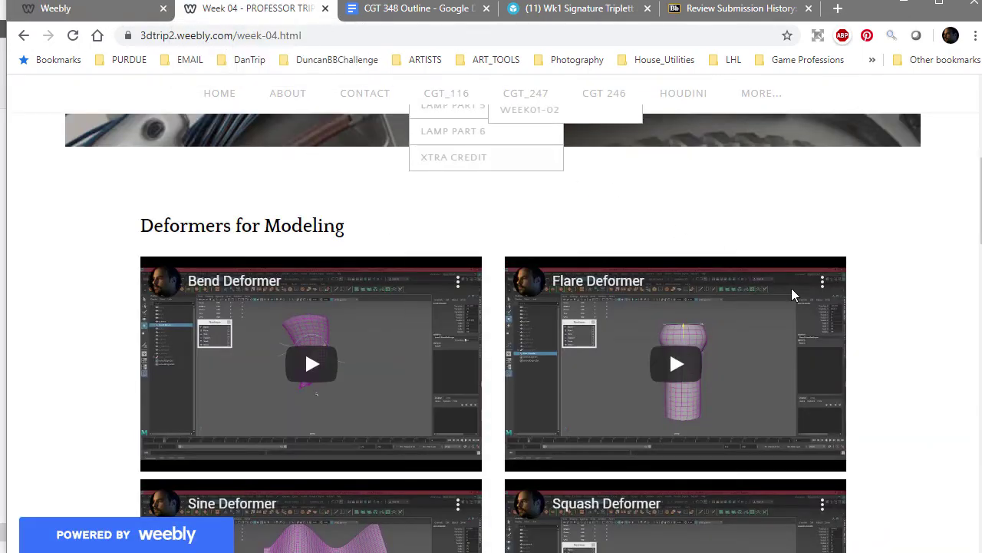
{"action": "scroll", "coordinate": [793, 294], "scroll_direction": "up", "scroll_amount": 5}
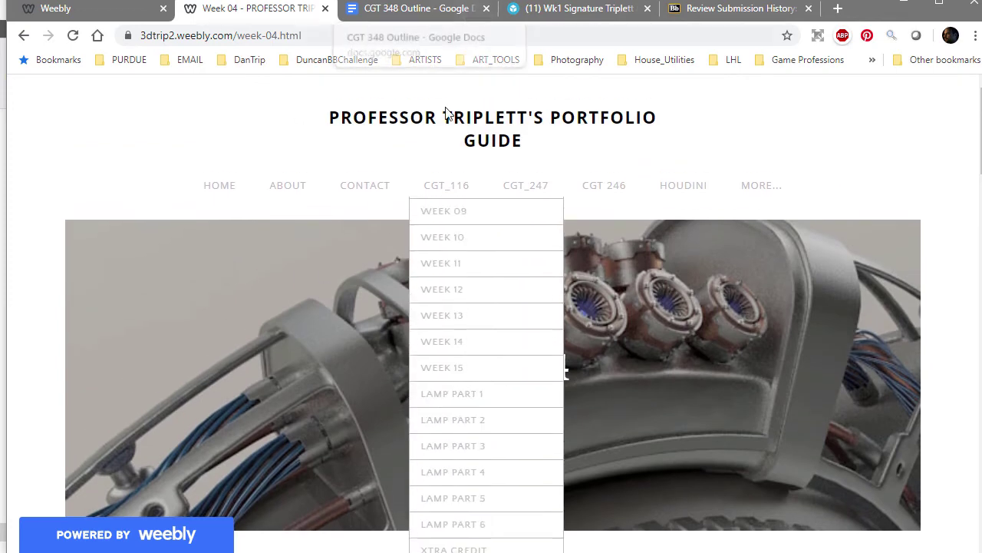